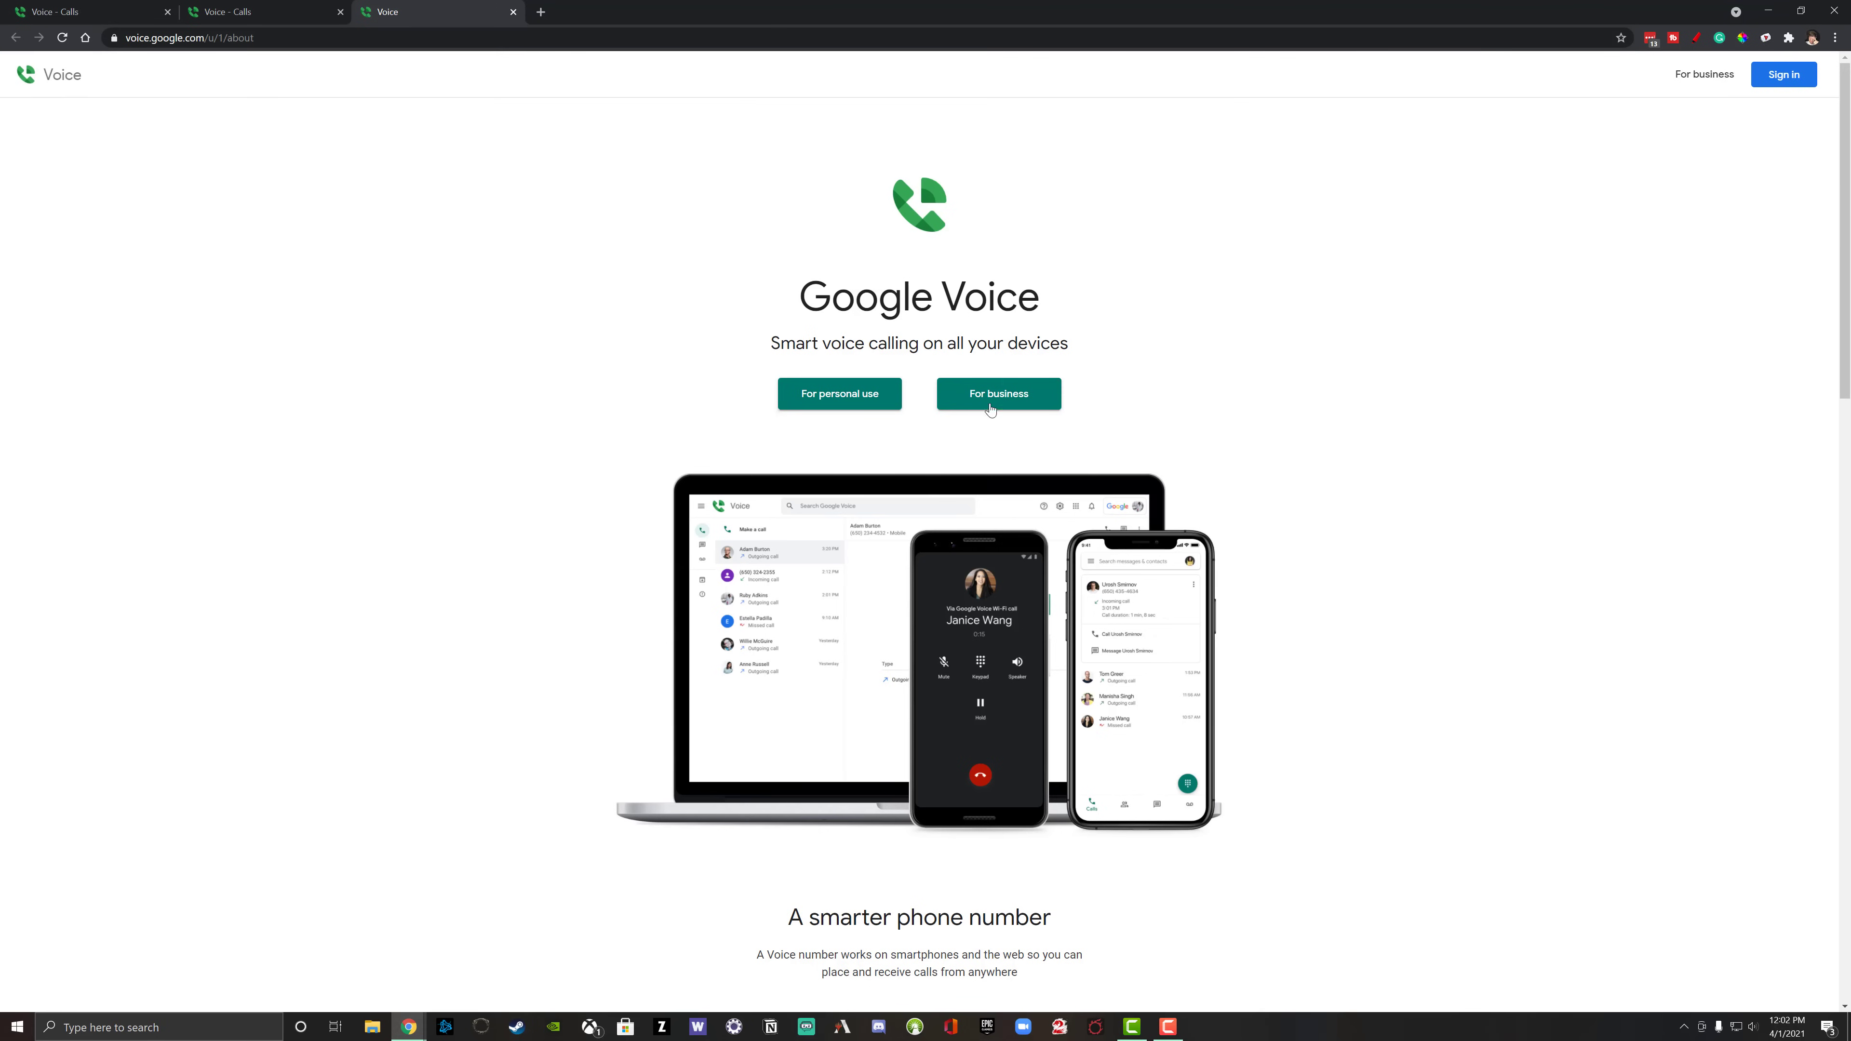
Sign up for Google Voice for personal use and select the first number offered for Atlanta South, GA
left_click(802, 394)
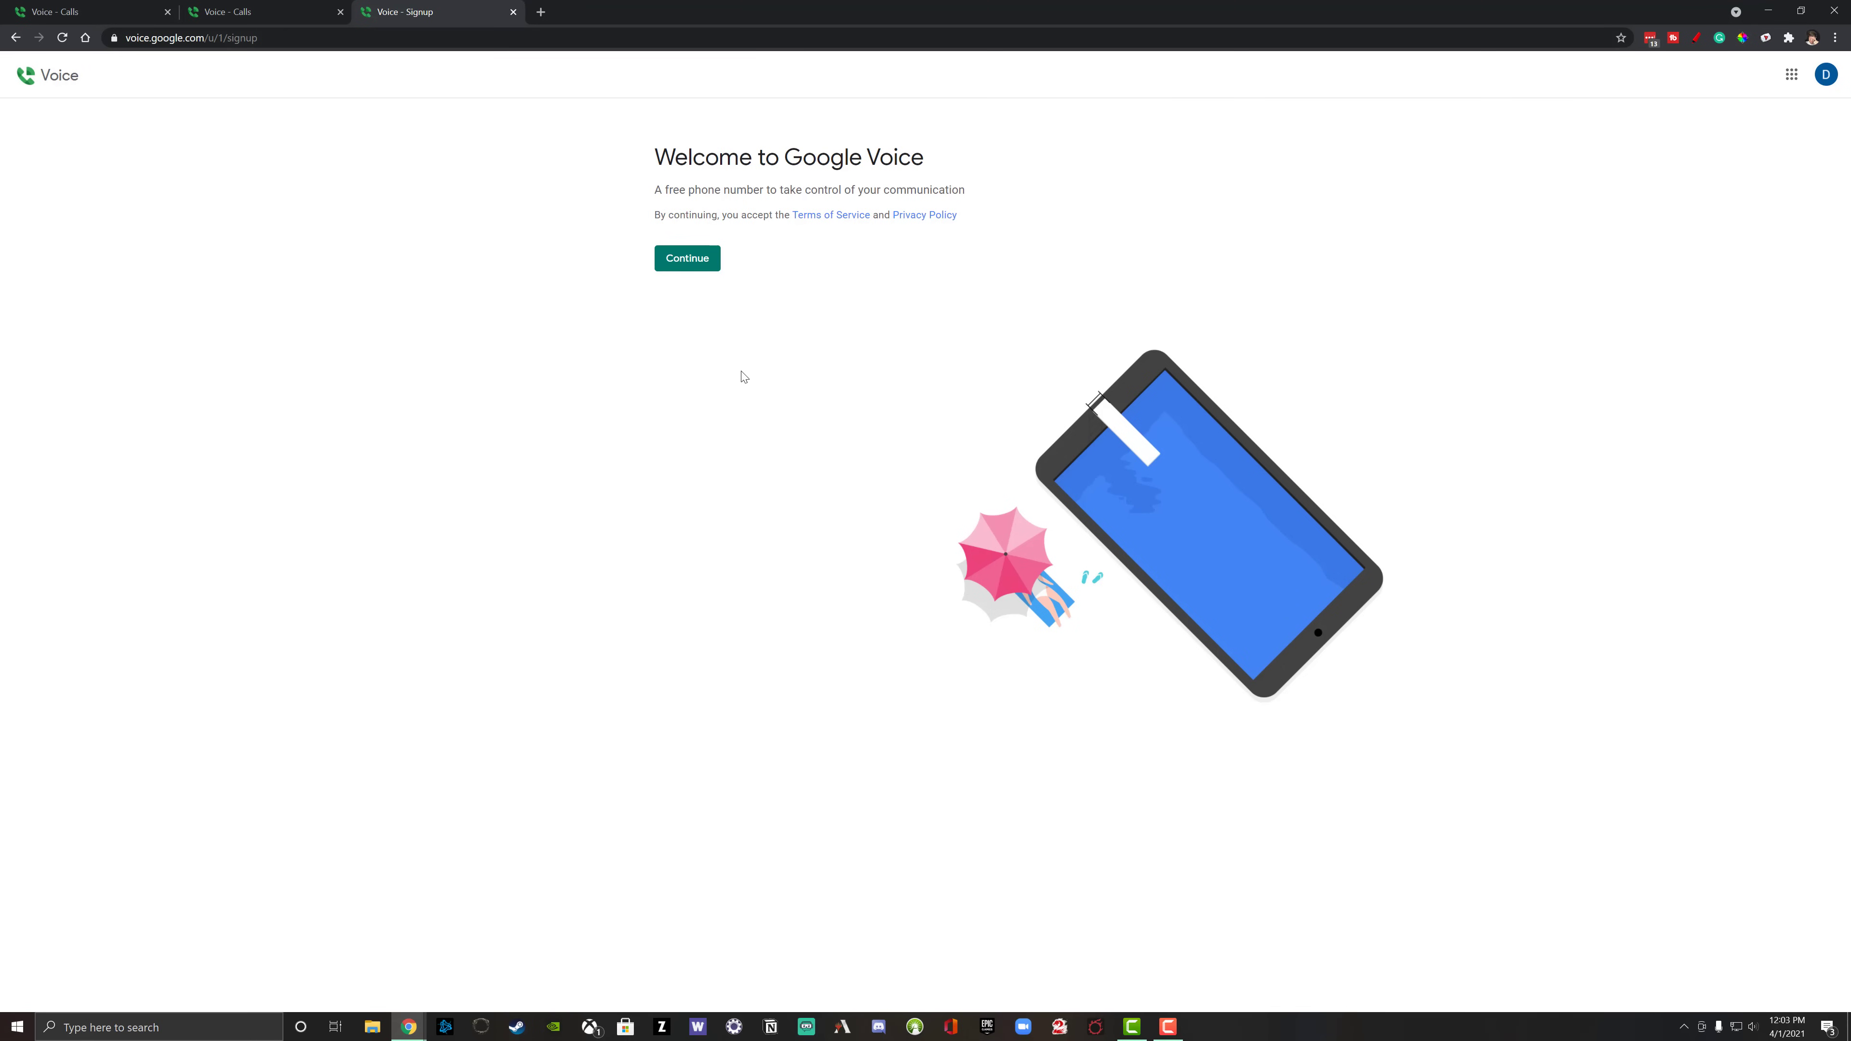
left_click(702, 261)
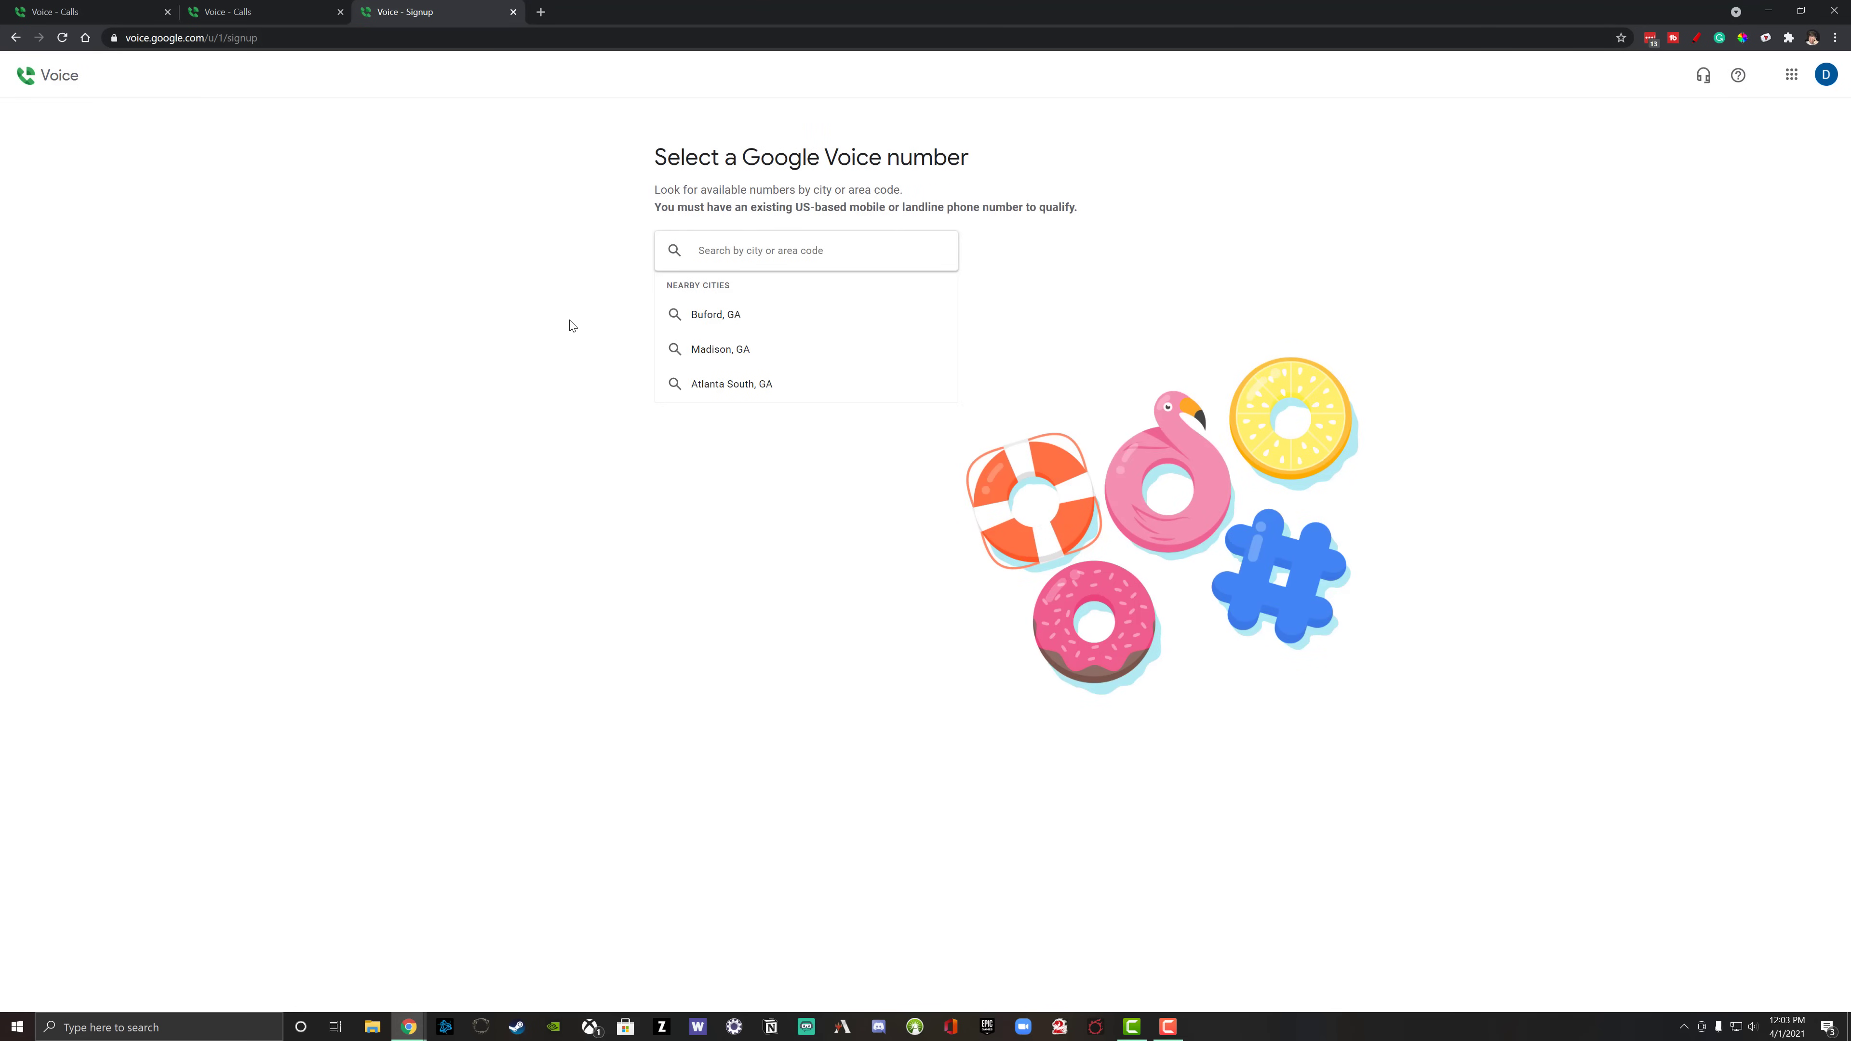
left_click(713, 385)
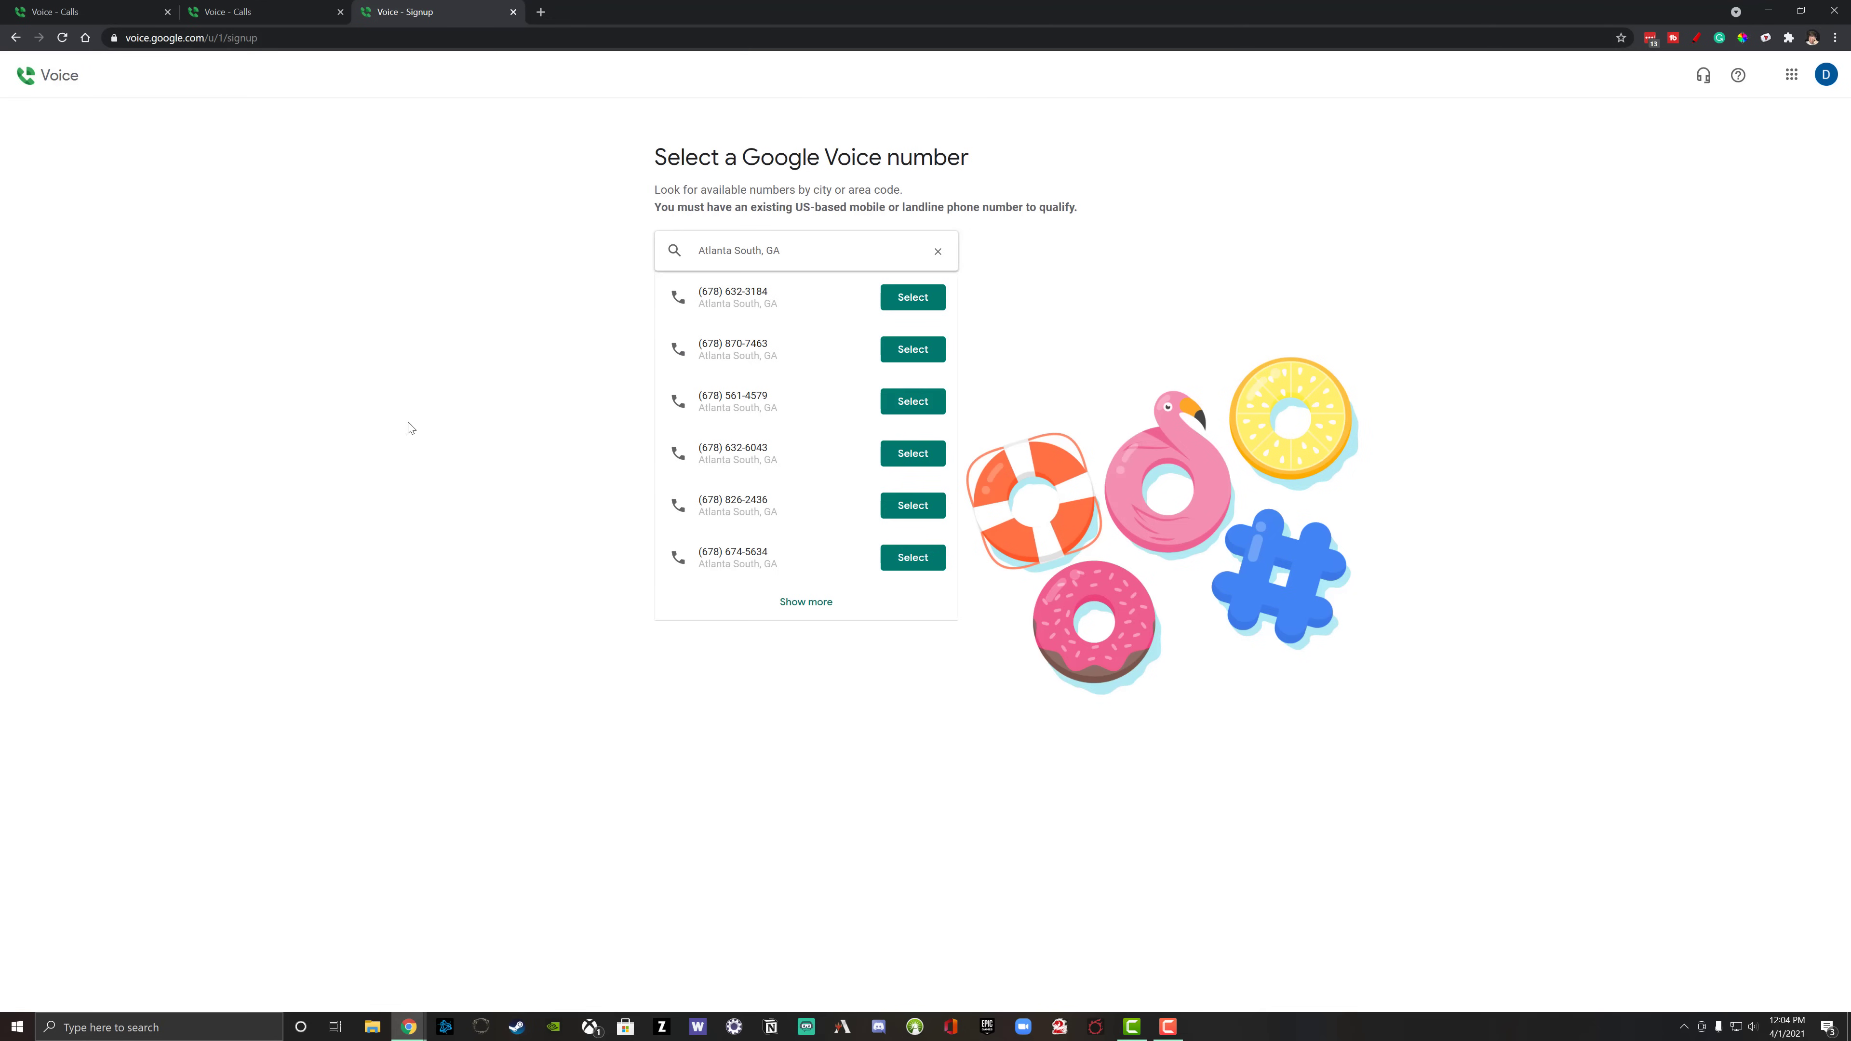
left_click(913, 299)
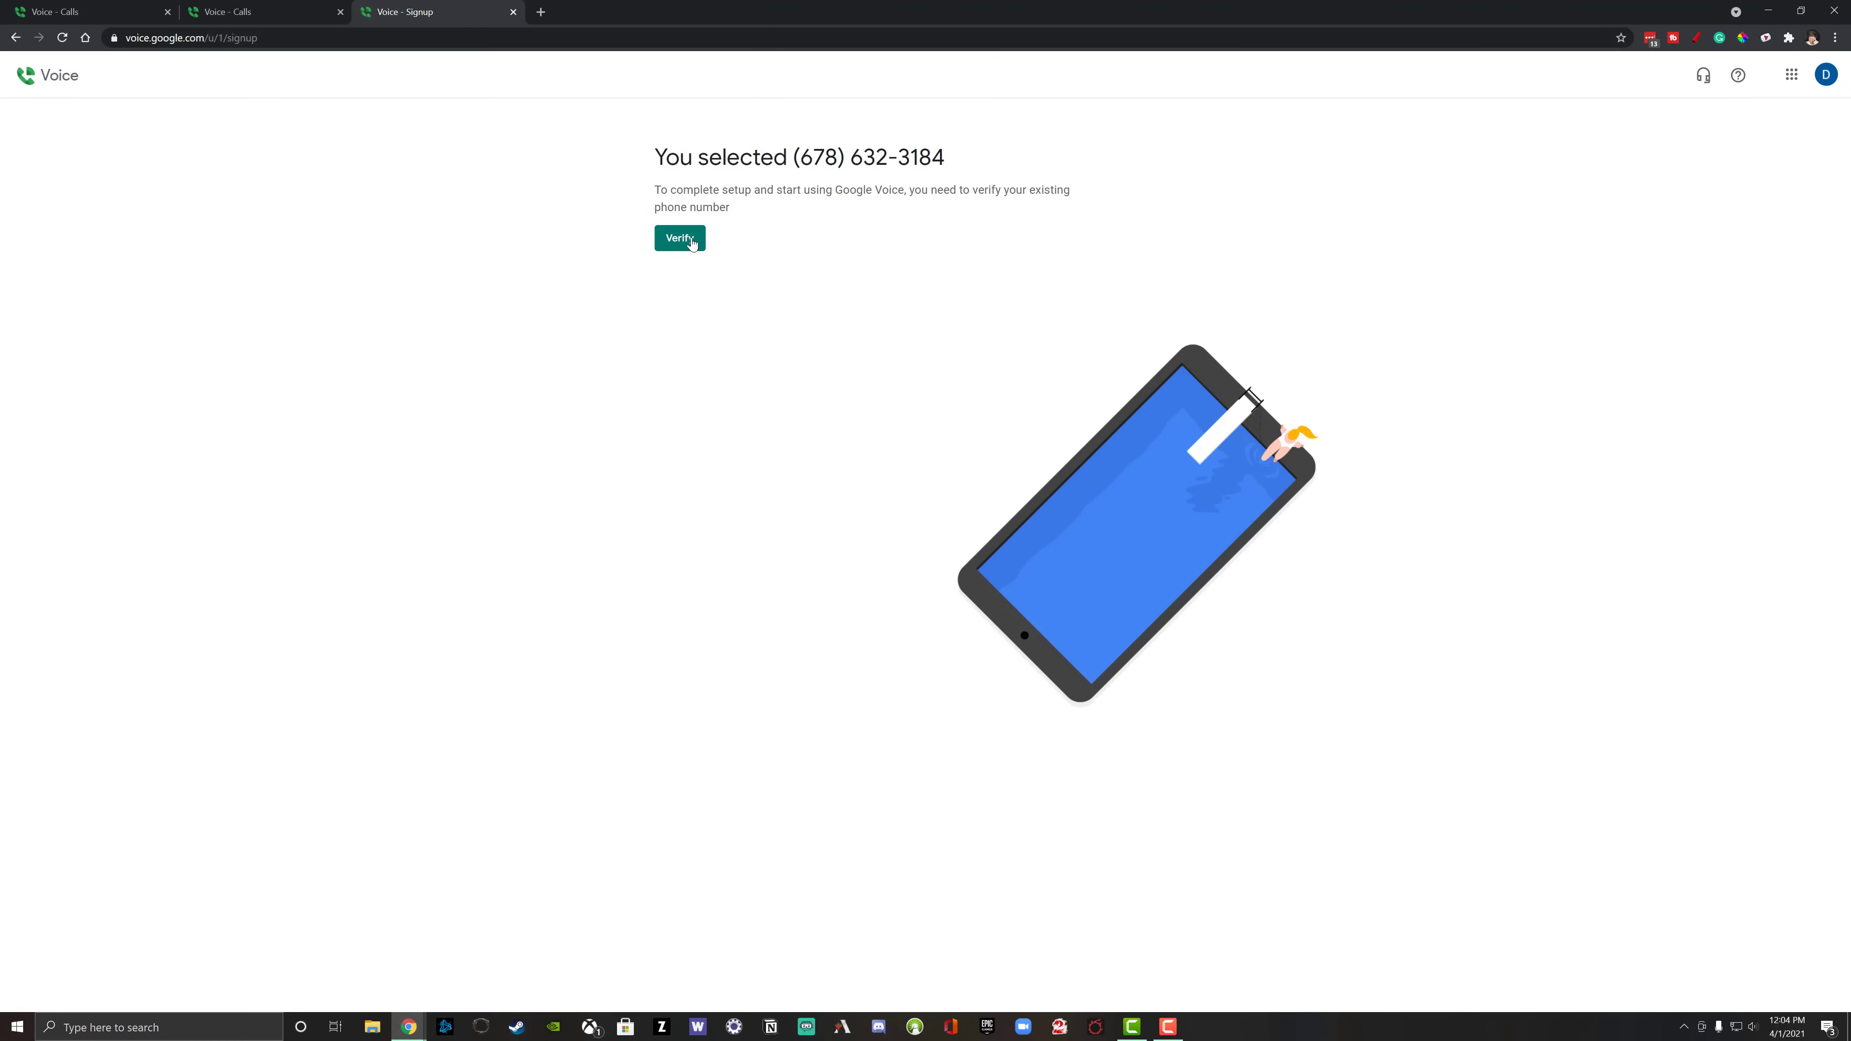
Verify the existing phone number by entering the received verification code
left_click(679, 239)
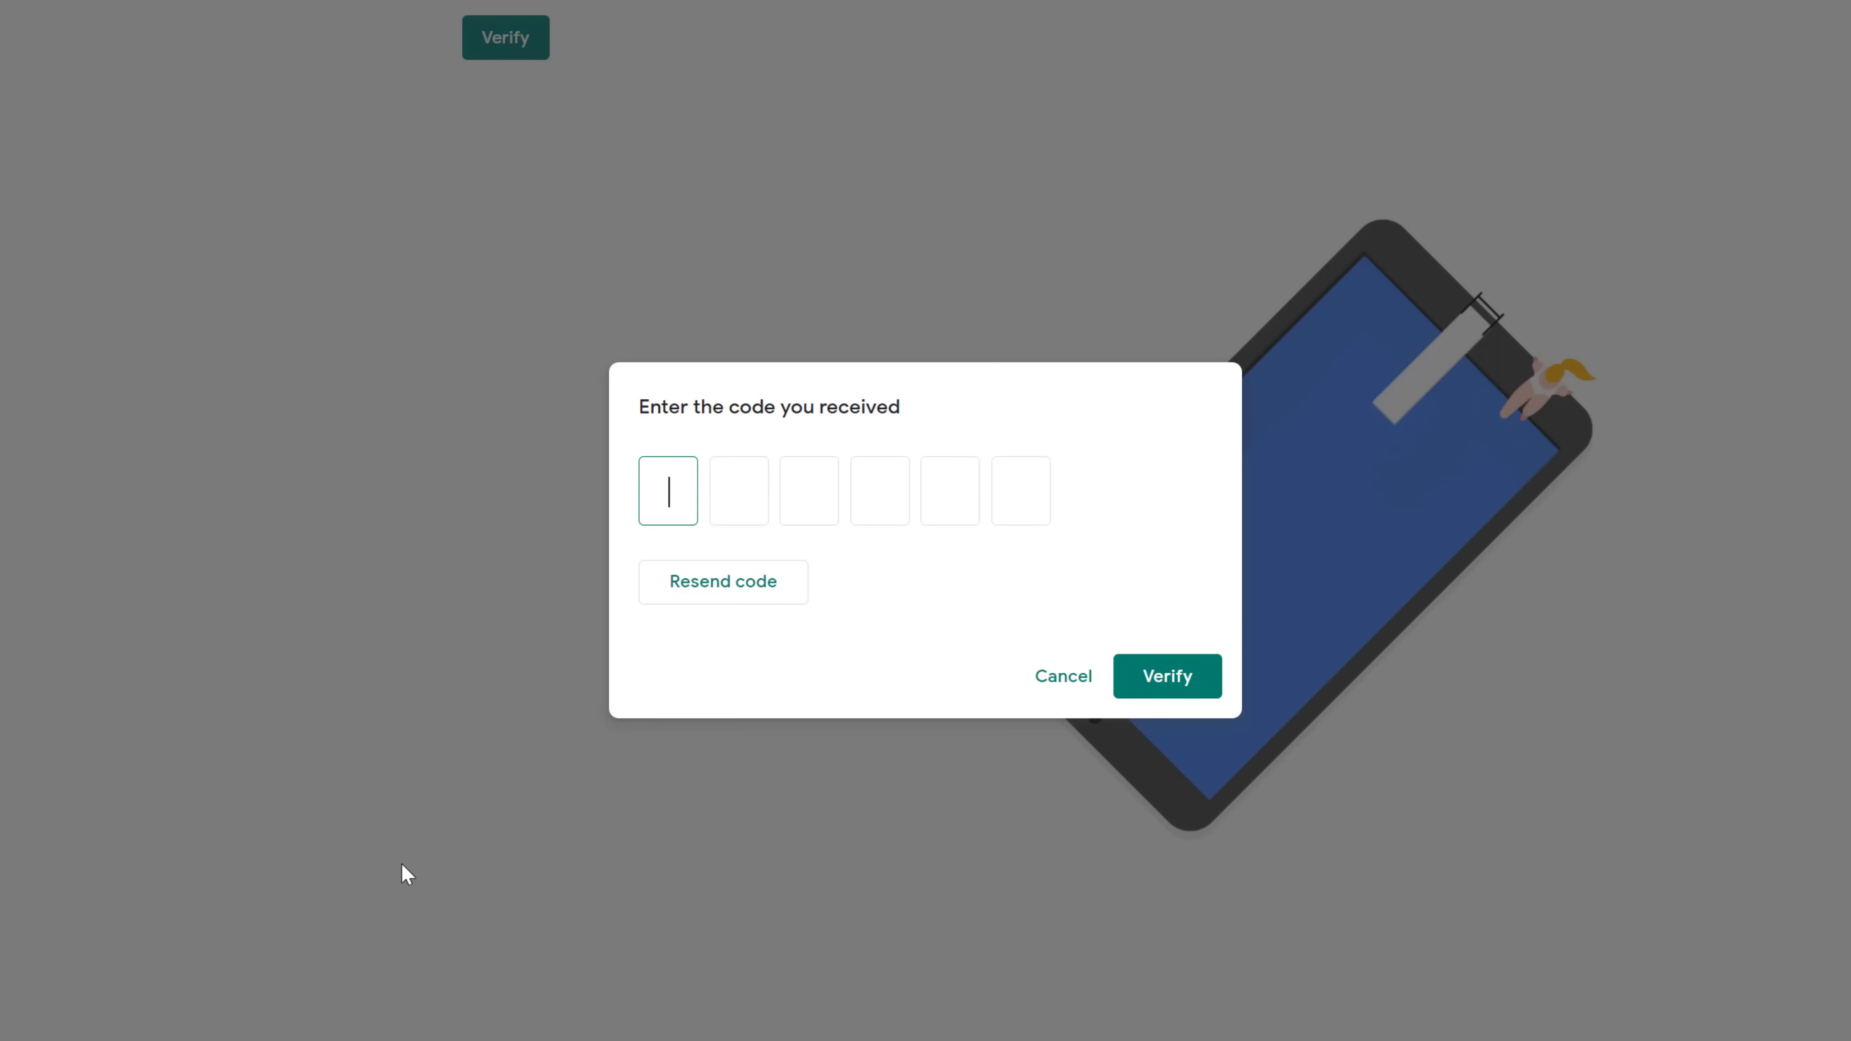
left_click(1175, 678)
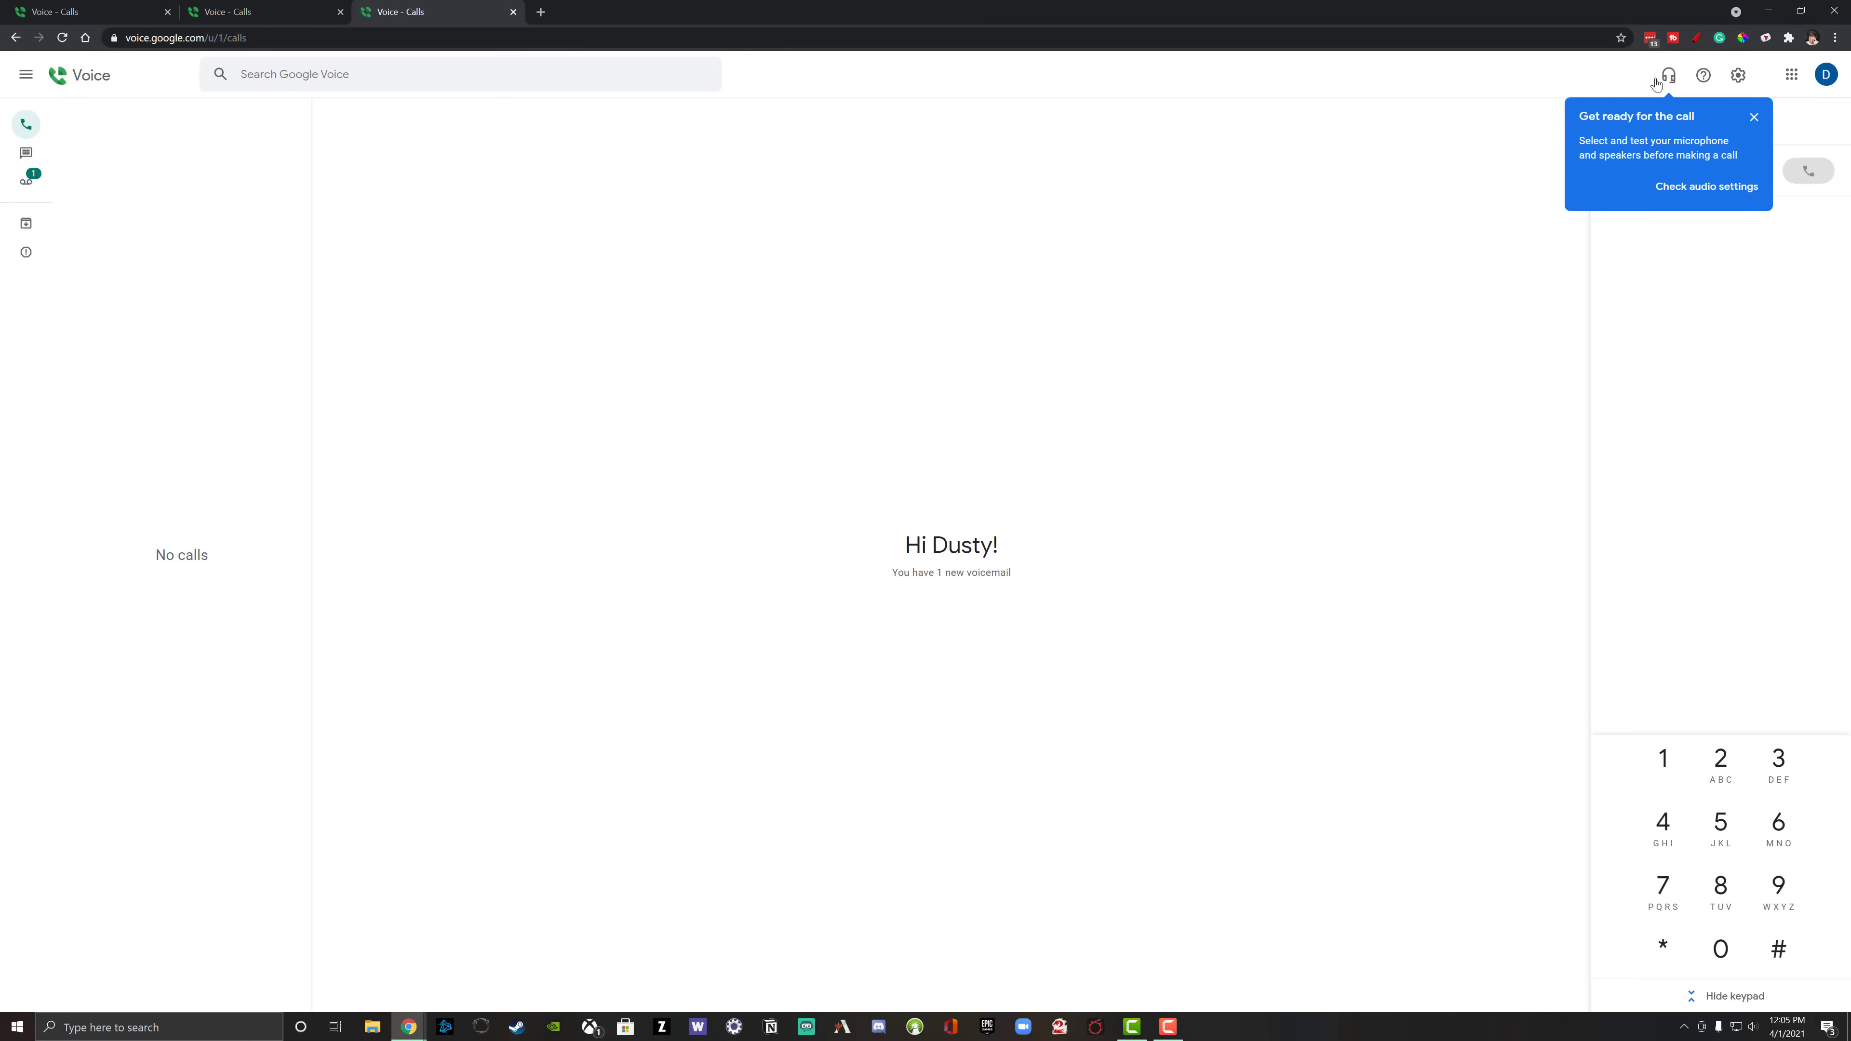
Dismiss the call preparation tip and allow microphone access for the audio settings
left_click(1754, 117)
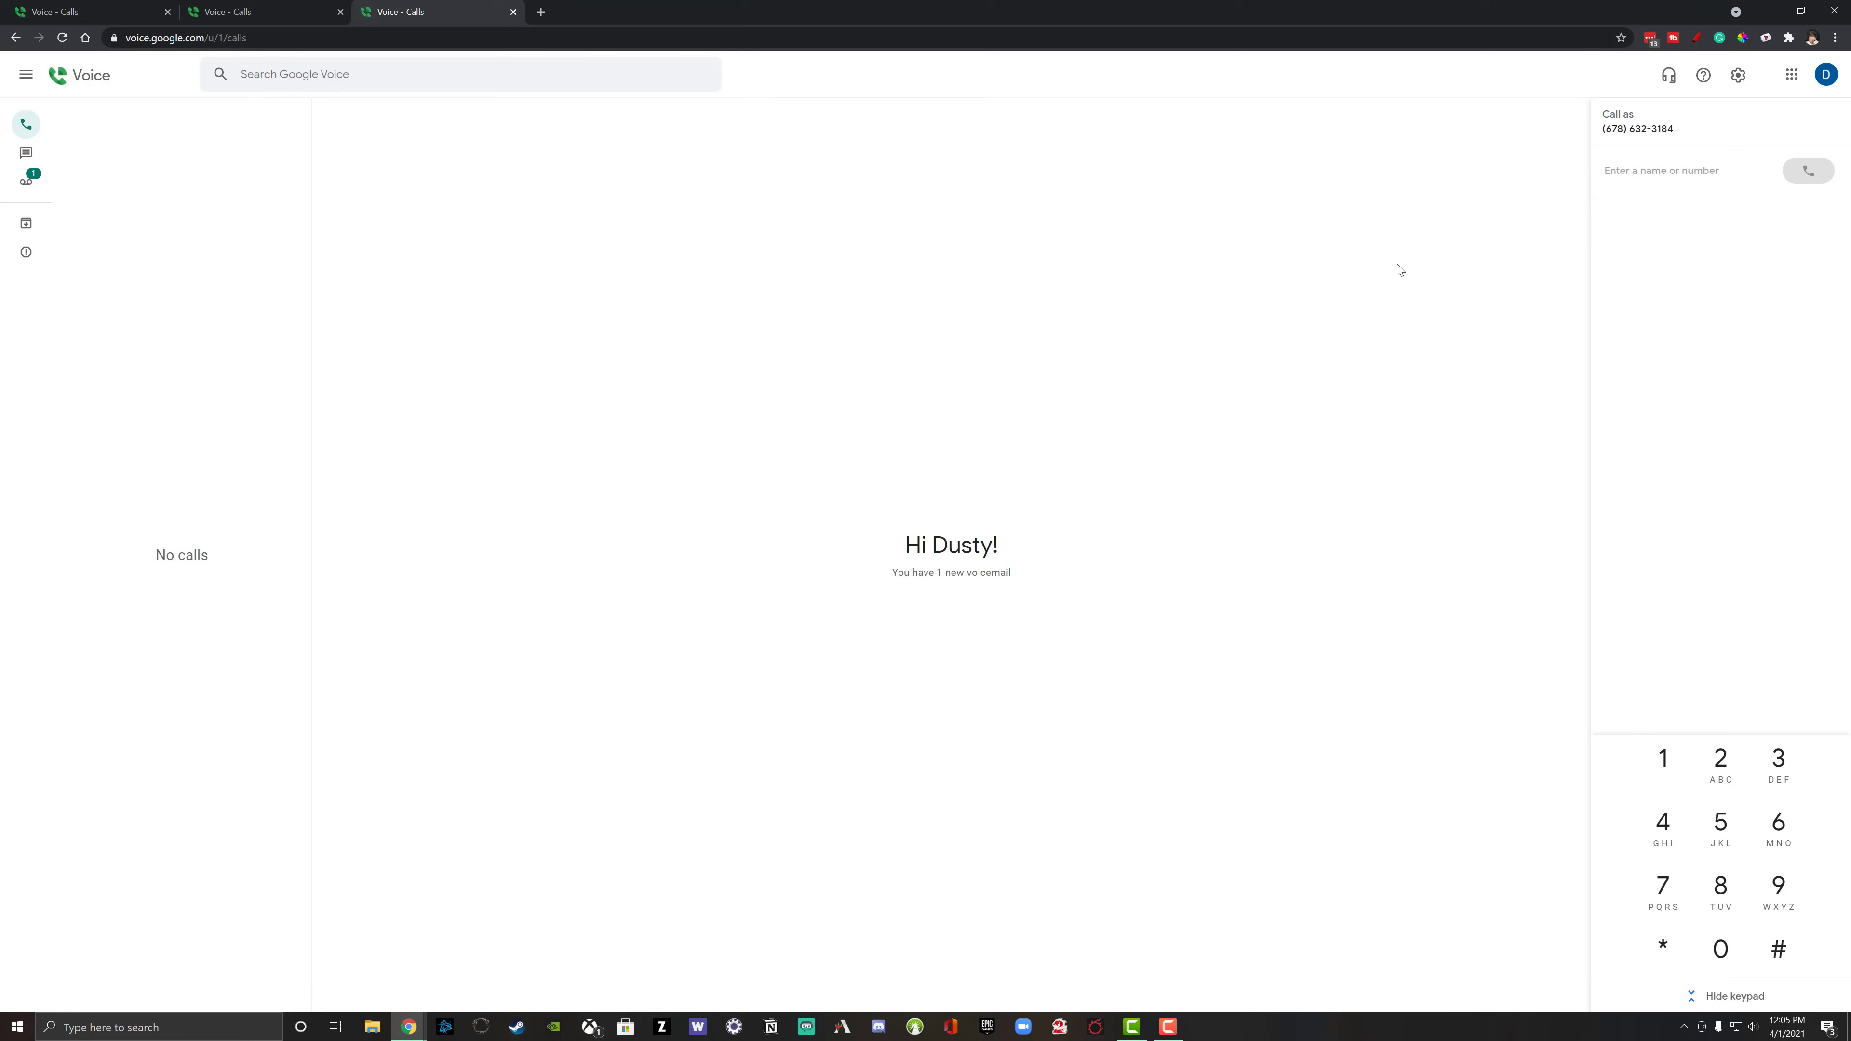
left_click(1668, 77)
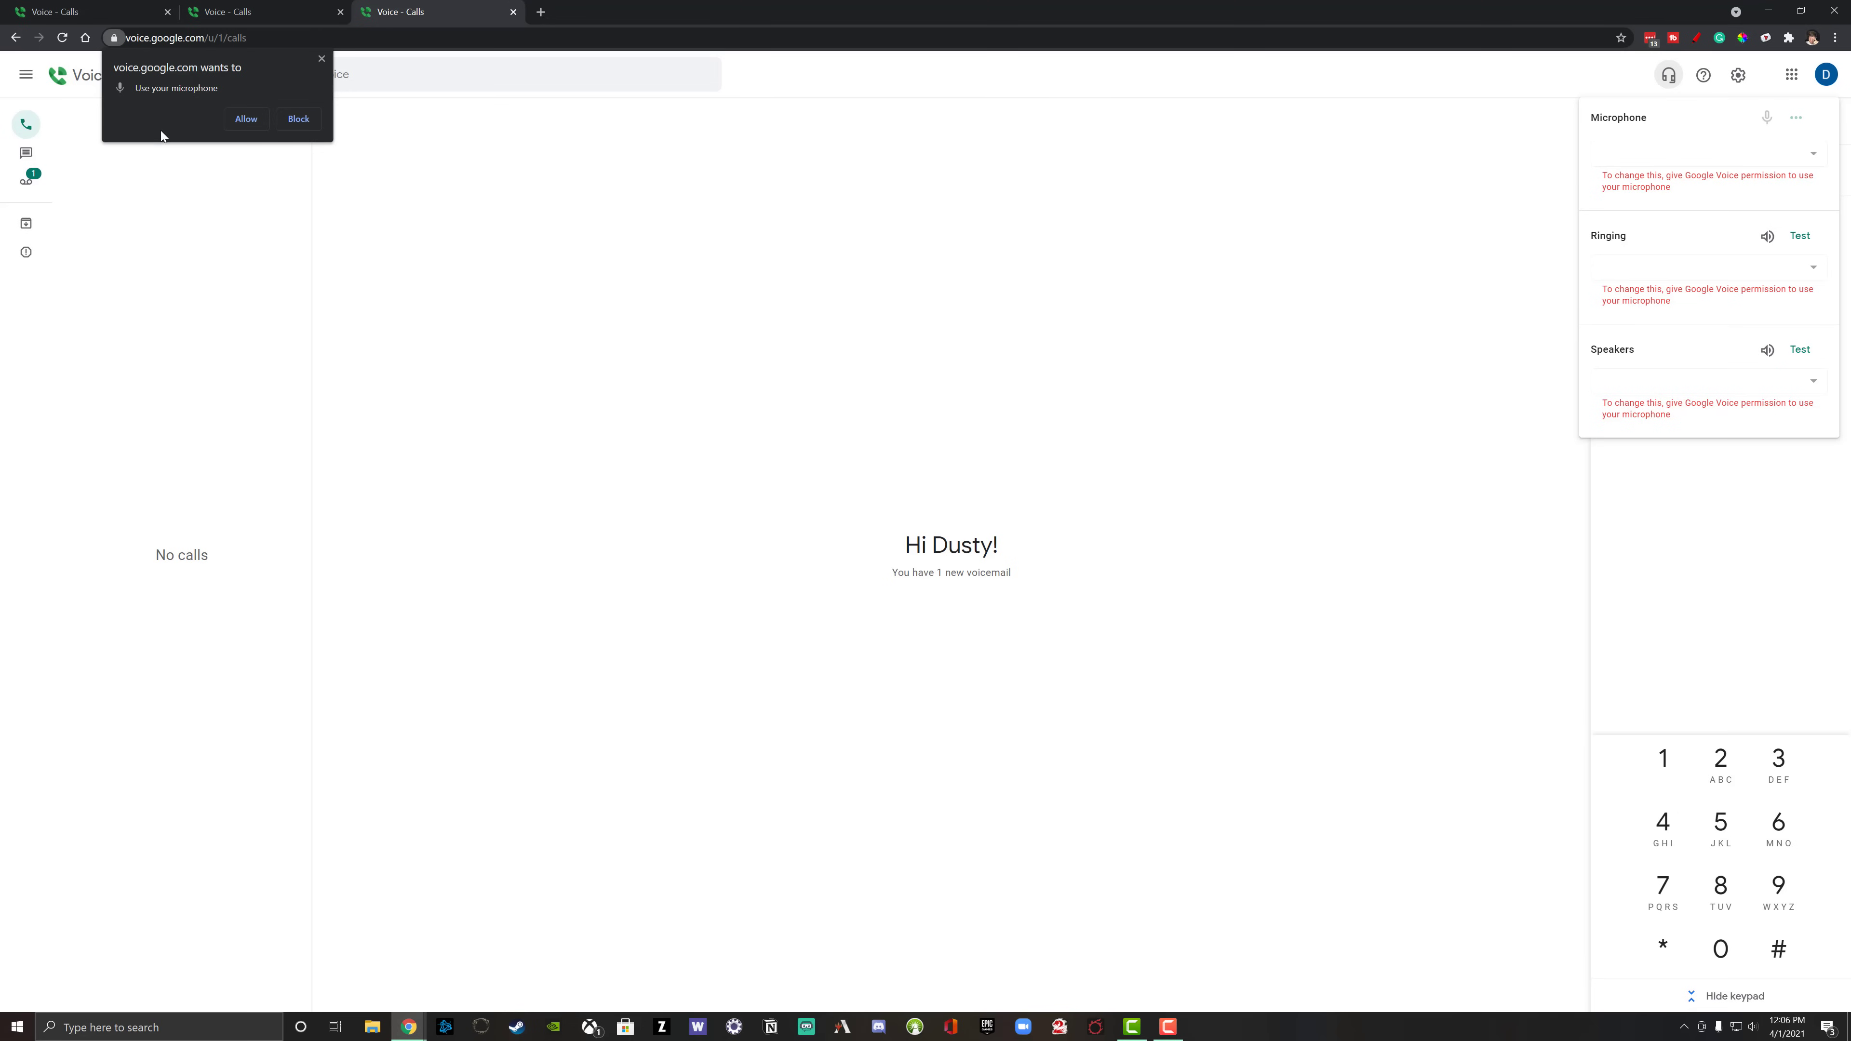
left_click(246, 119)
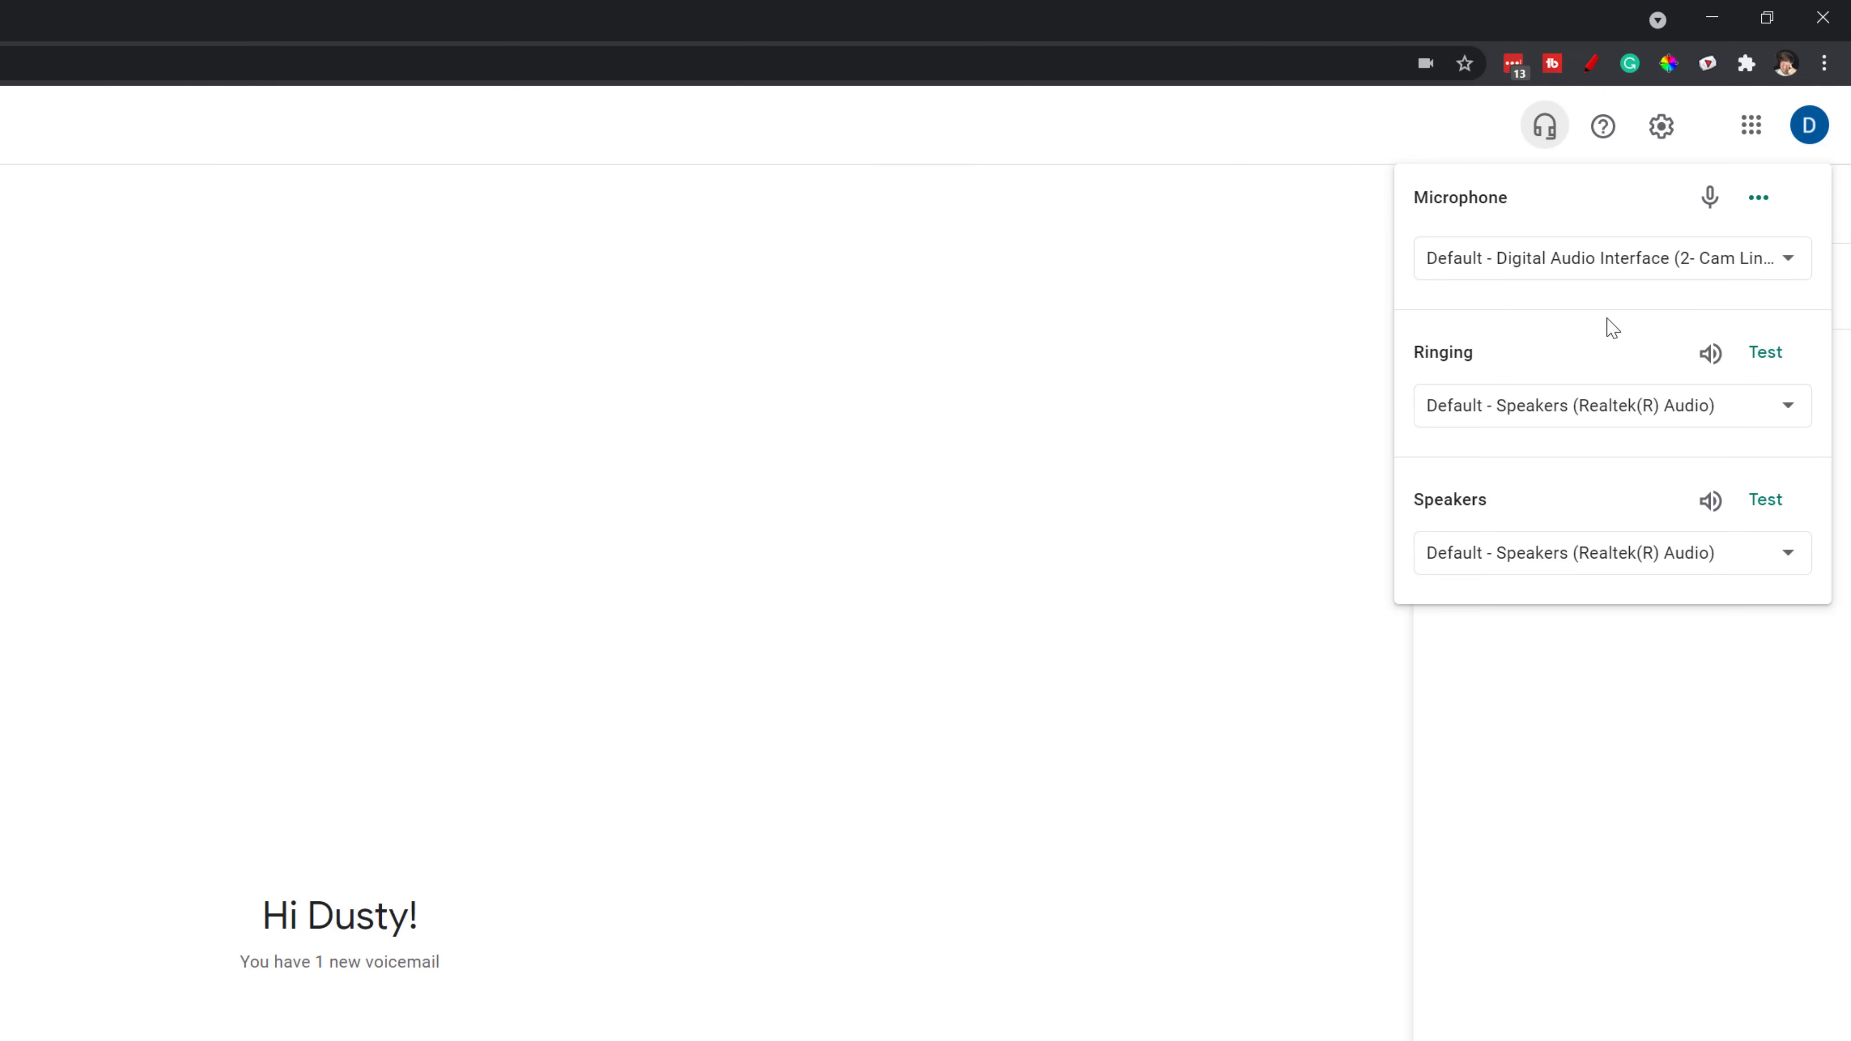
Set the call microphone to Microphone (Scarlett Solo USB) and the ringing device to Speakers (Scarlett Solo USB)
left_click(1535, 272)
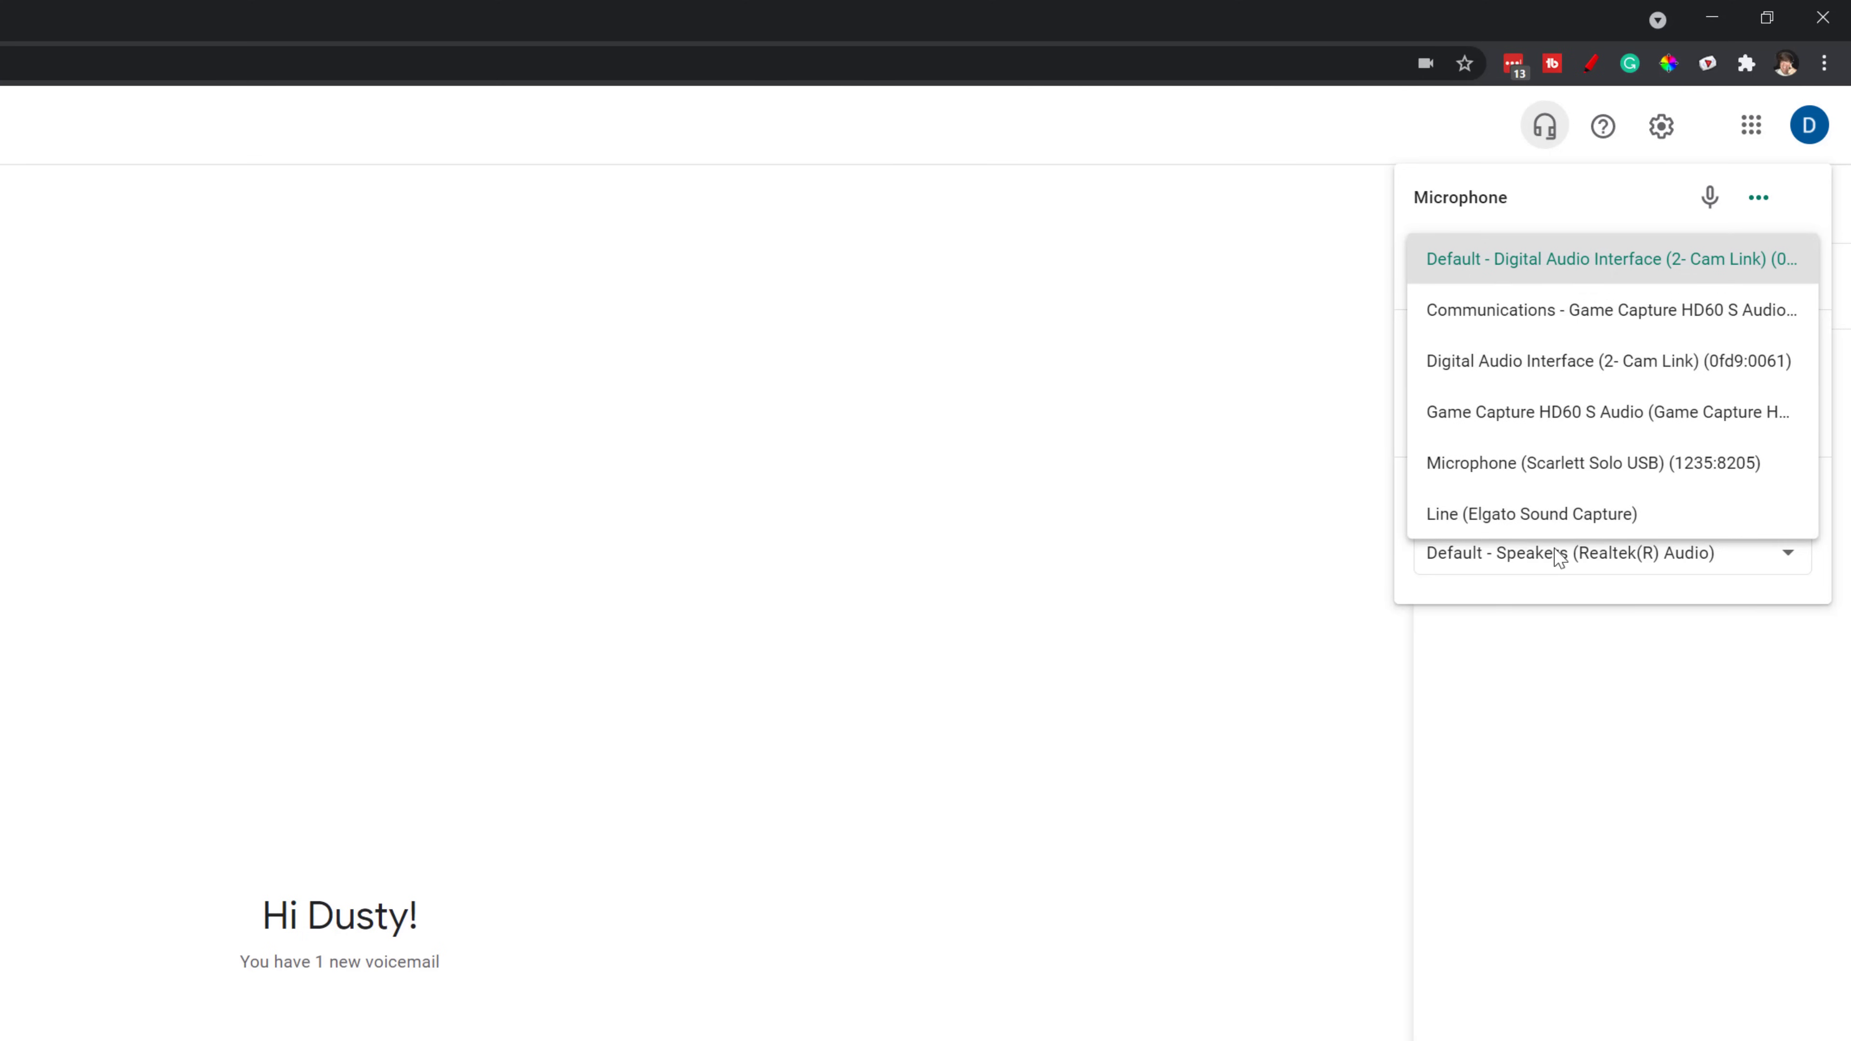
left_click(1491, 468)
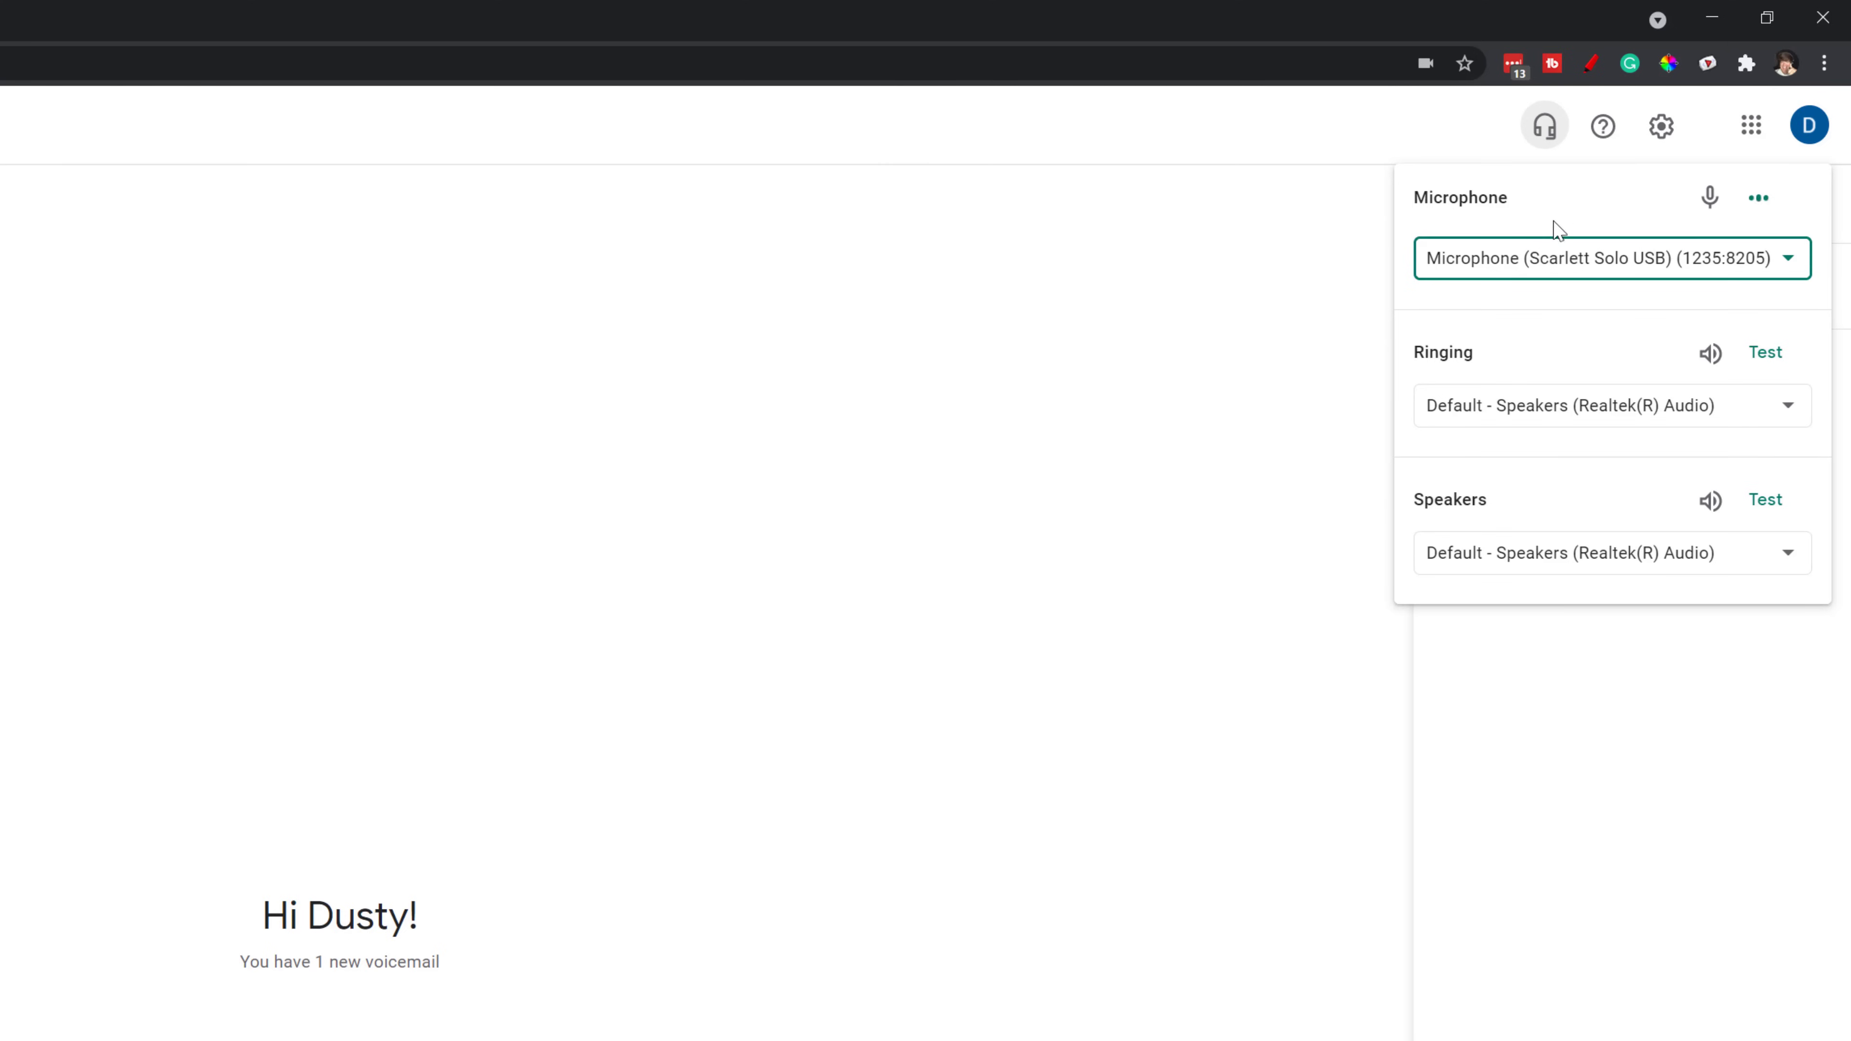
left_click(1496, 421)
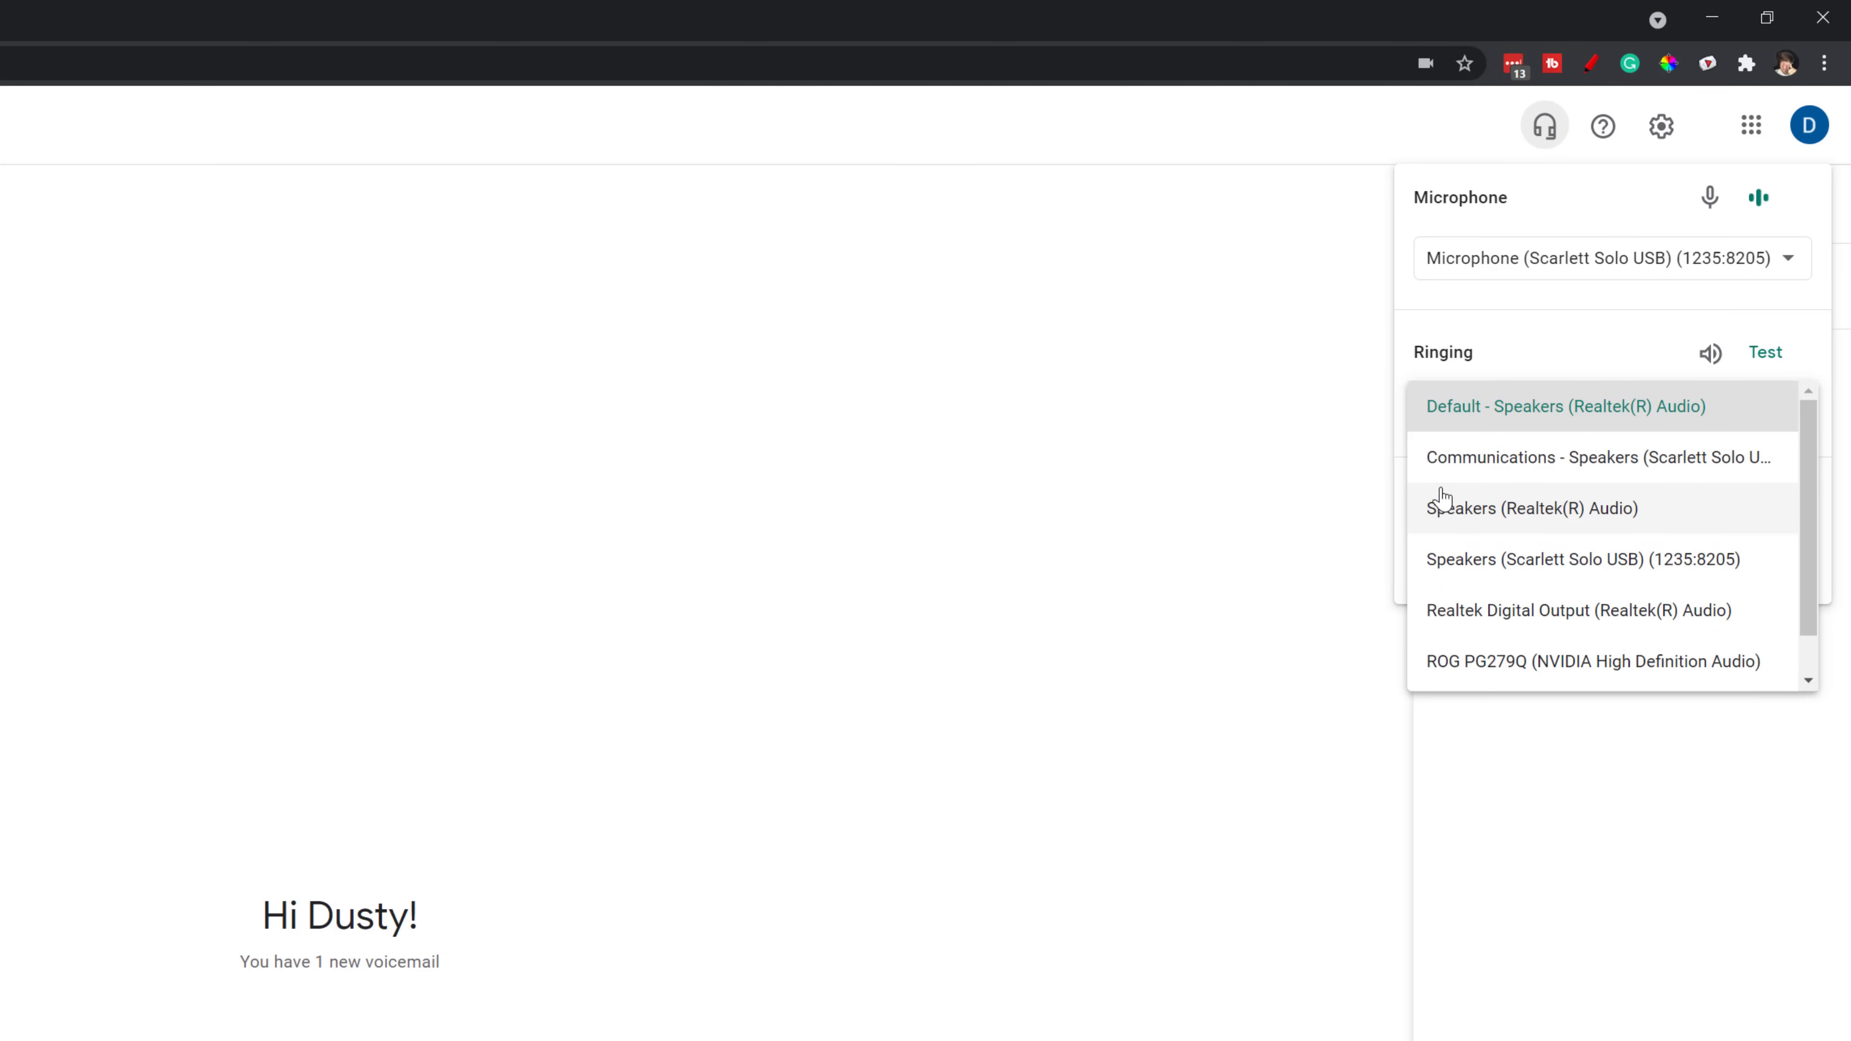
left_click(1505, 563)
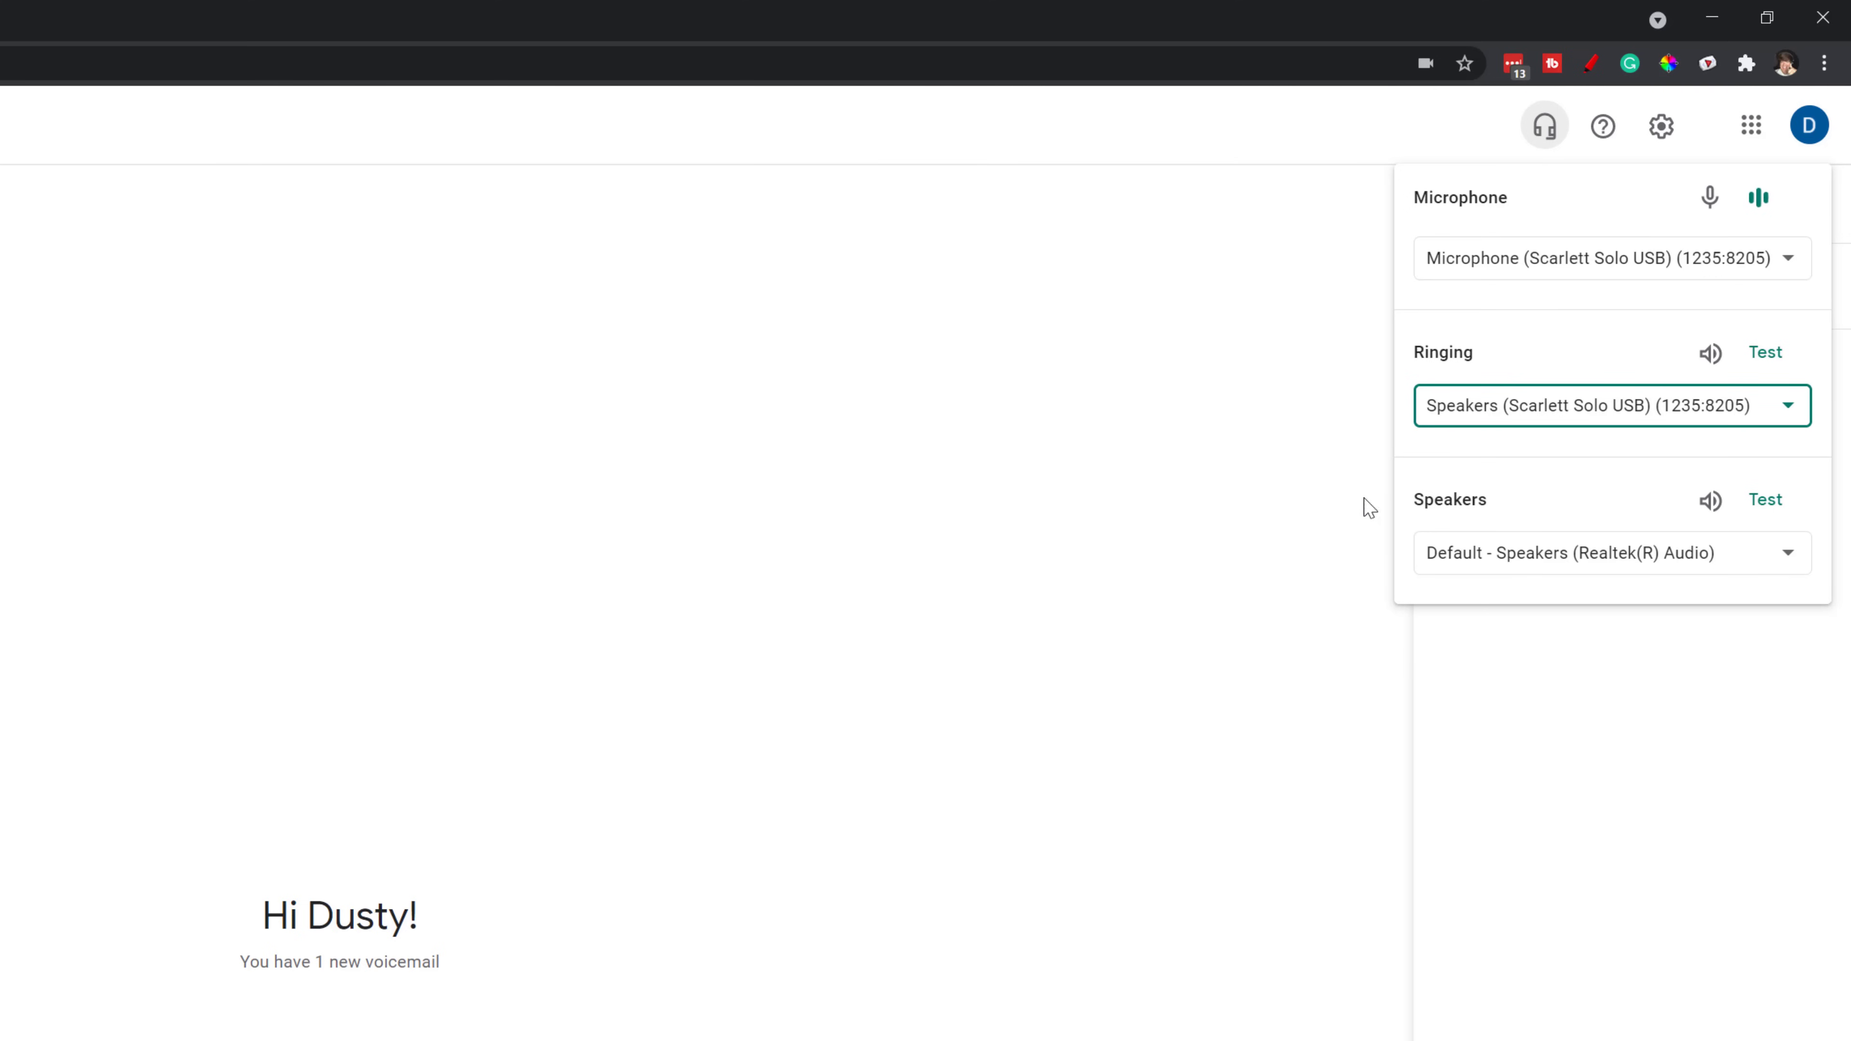
Choose Default - Speakers (Realtek(R) Audio) as the call speakers and test the ringing sound
left_click(1533, 576)
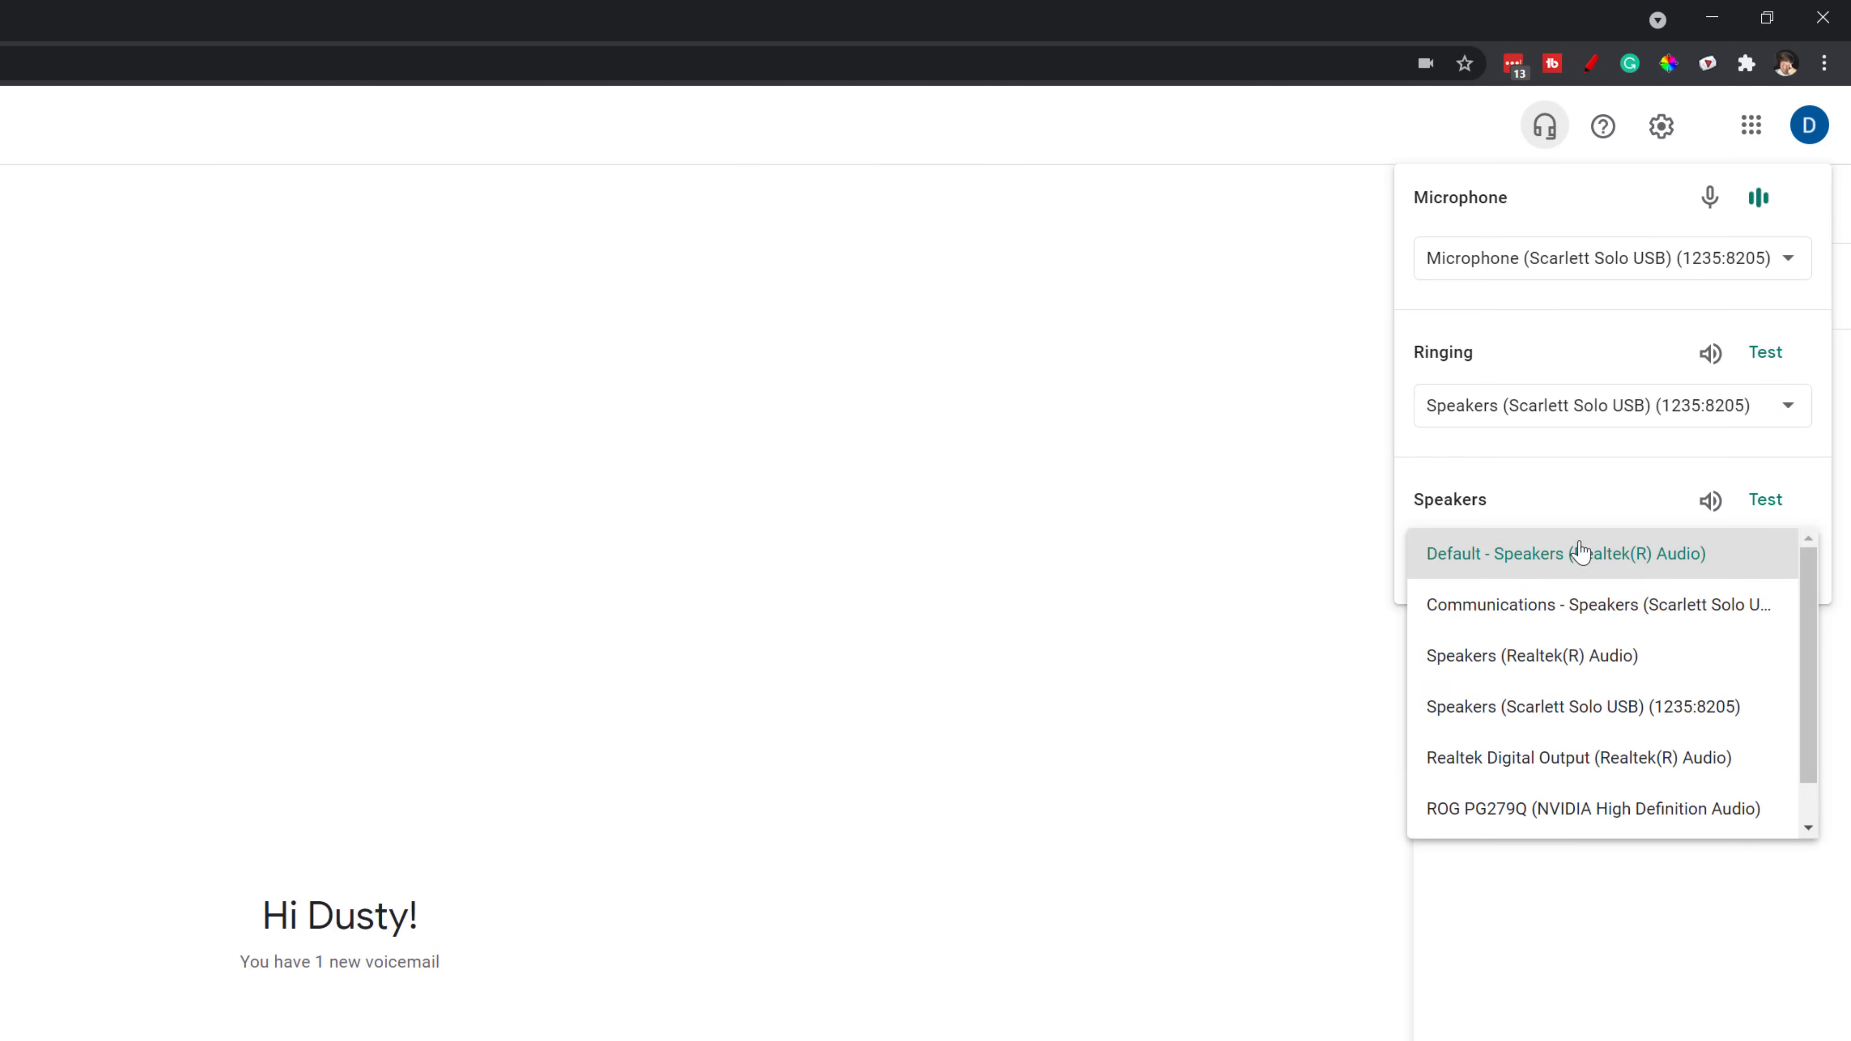
left_click(1552, 556)
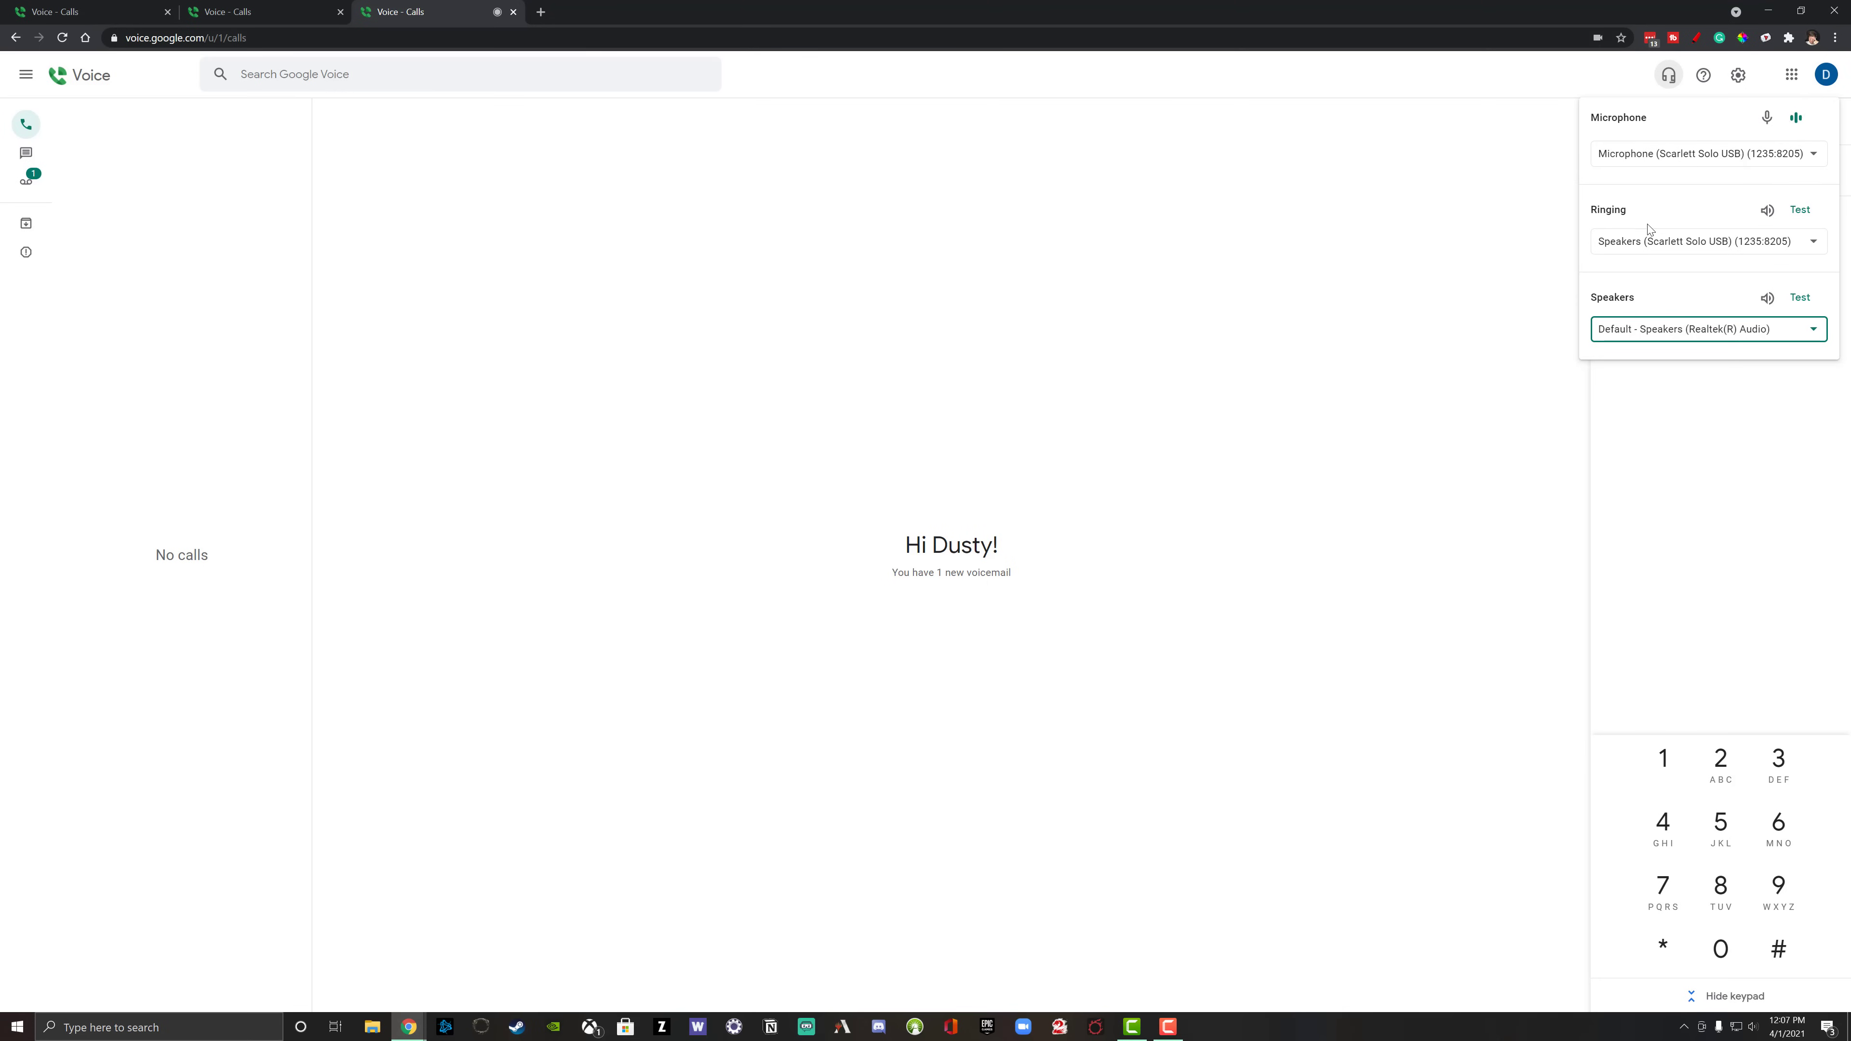
left_click(1801, 214)
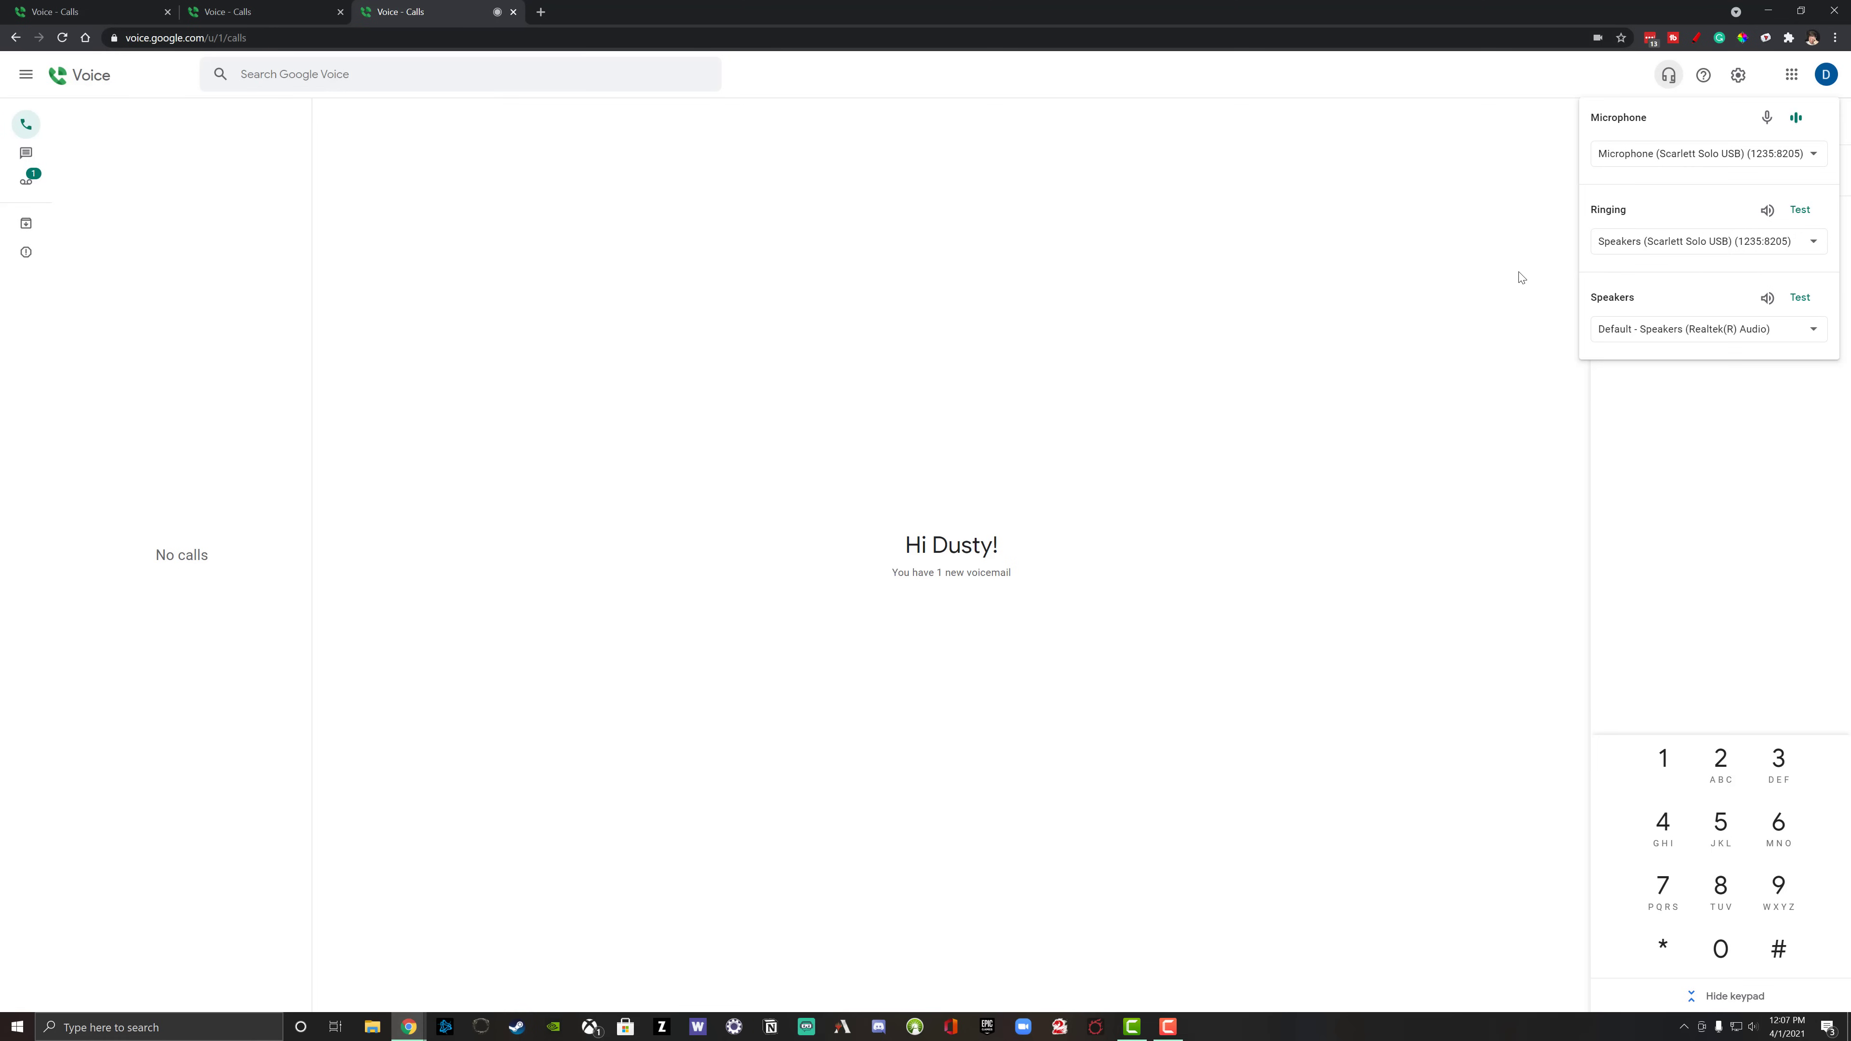
left_click(1520, 253)
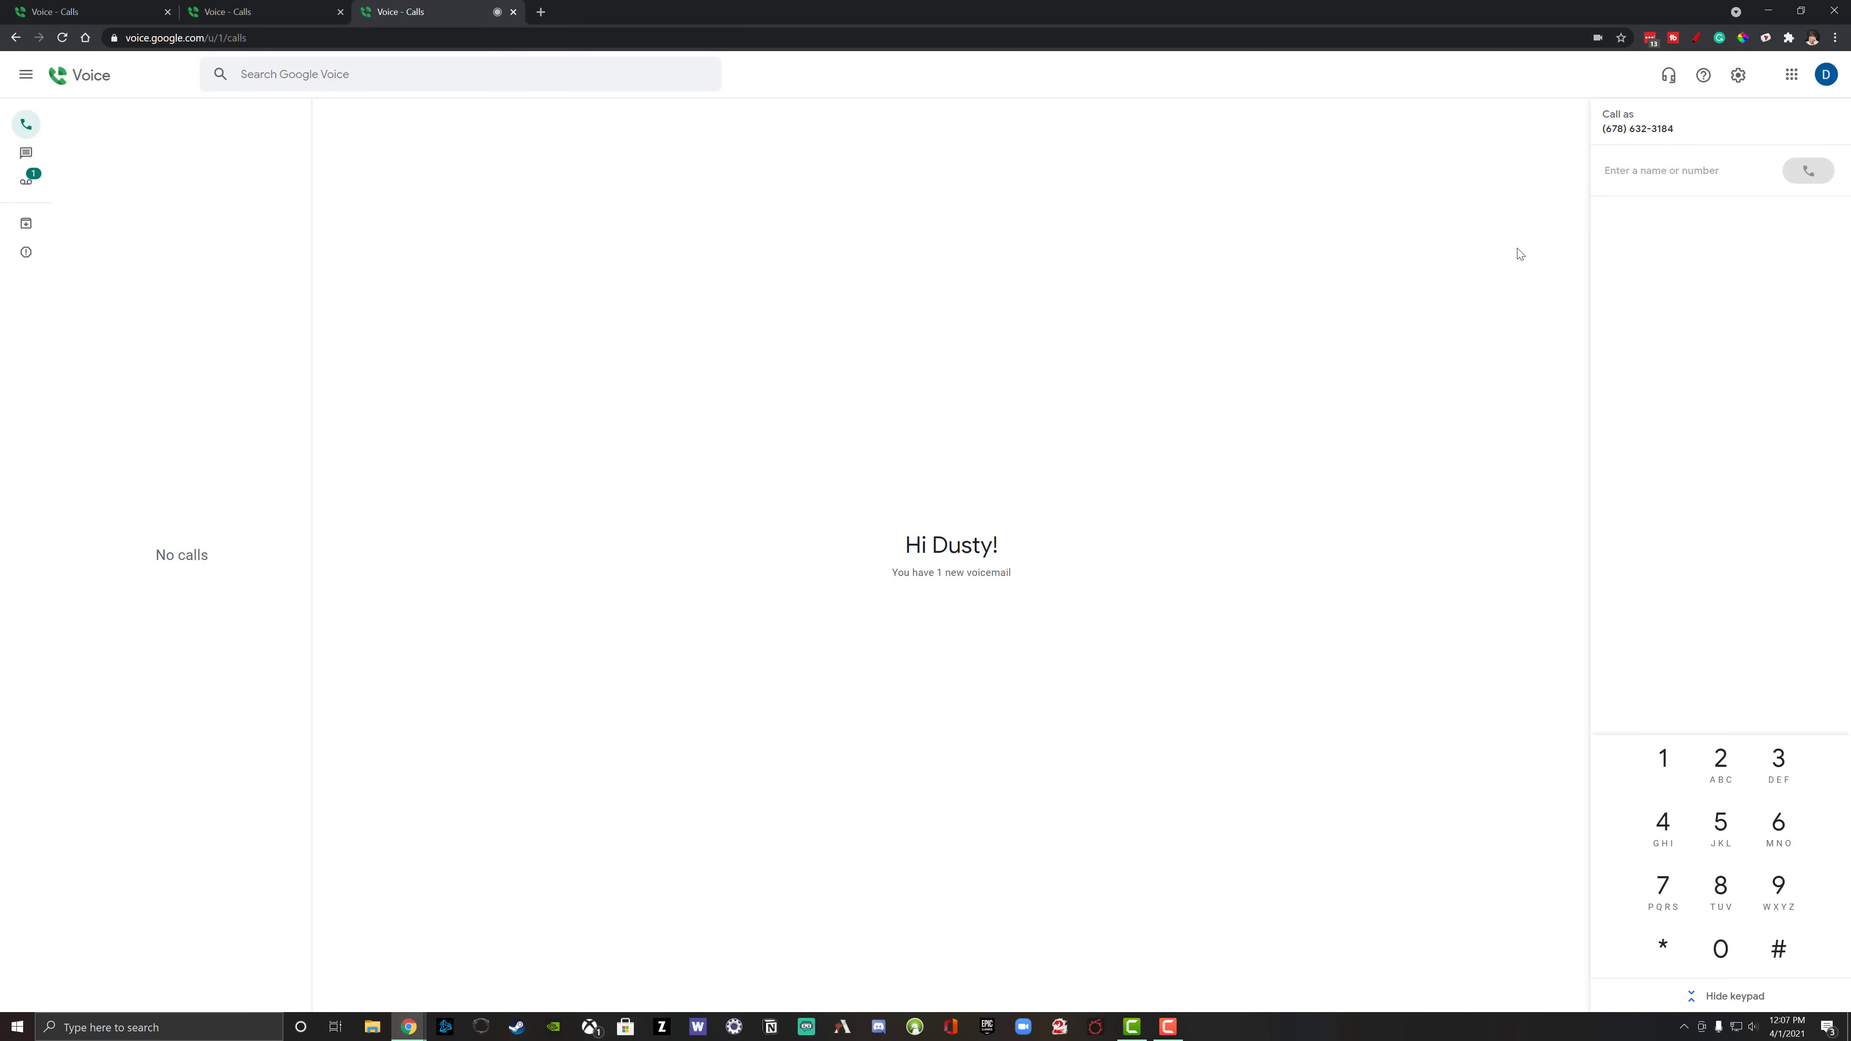
Open the account settings and view the options for changing or porting the Google Voice number
left_click(1737, 77)
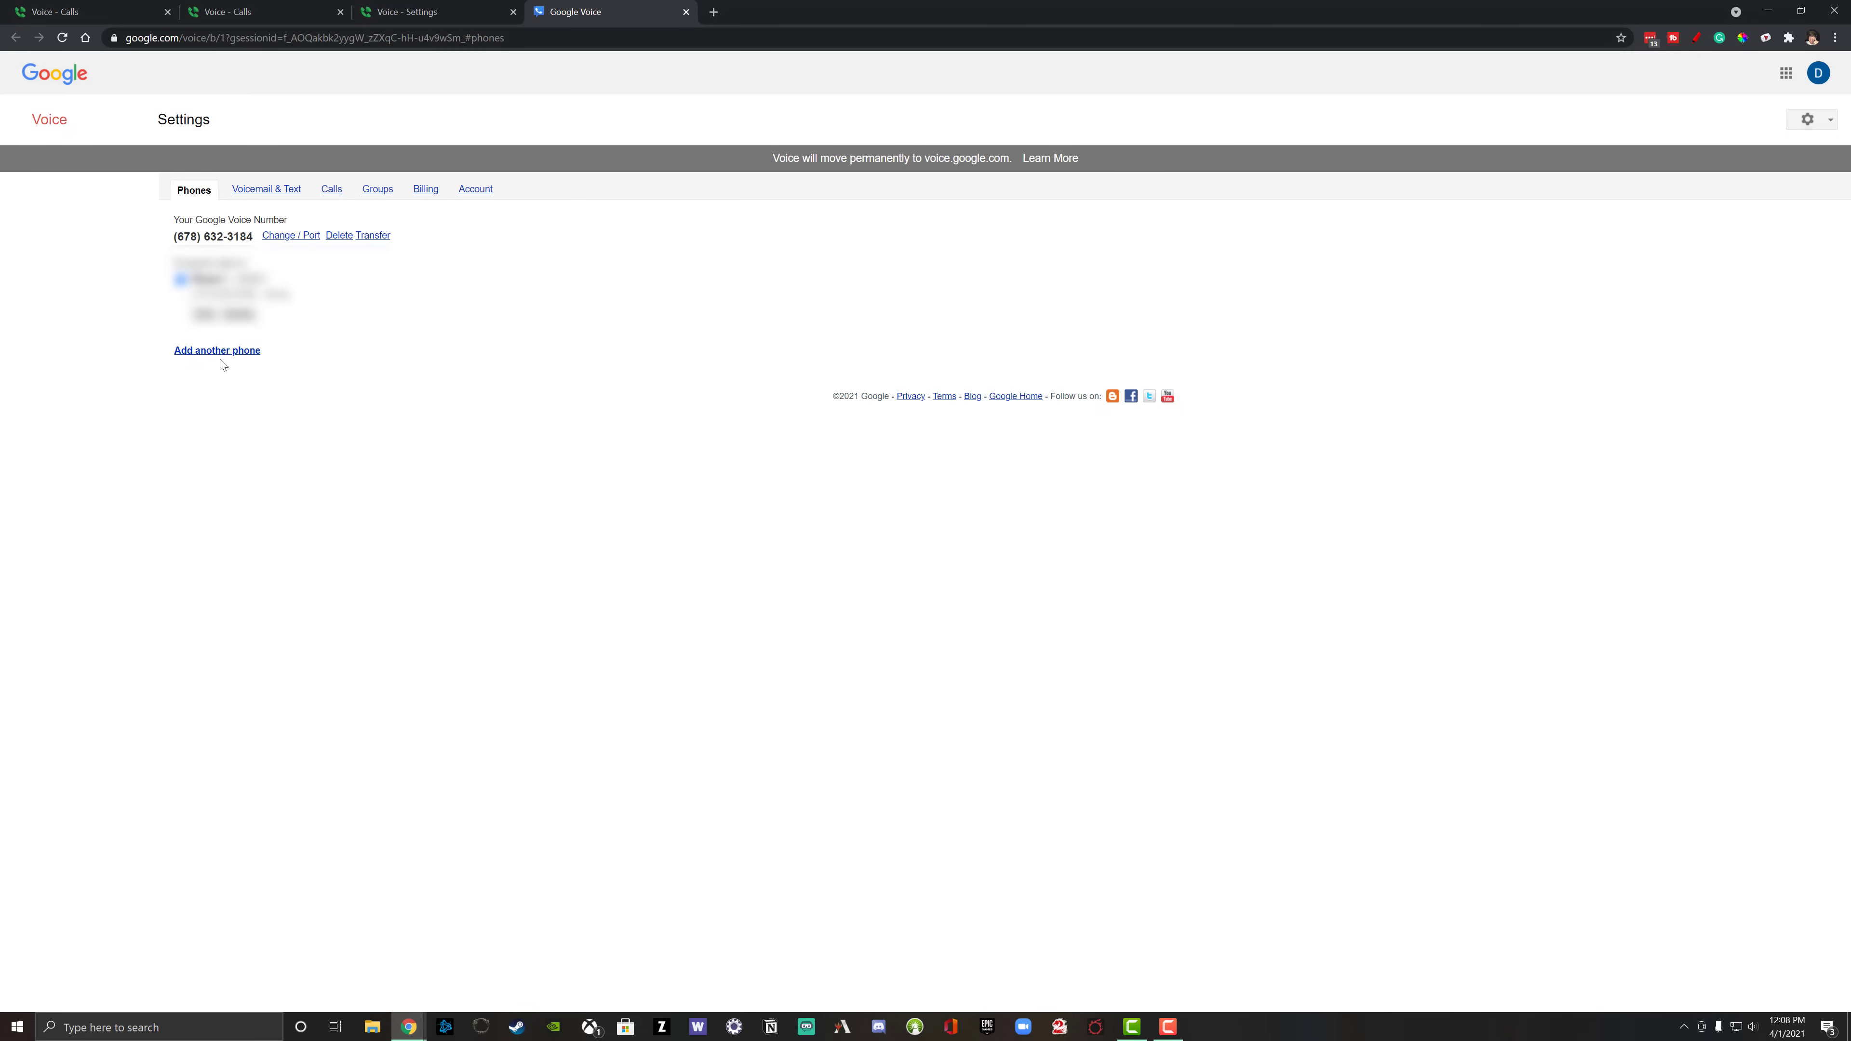
left_click(283, 238)
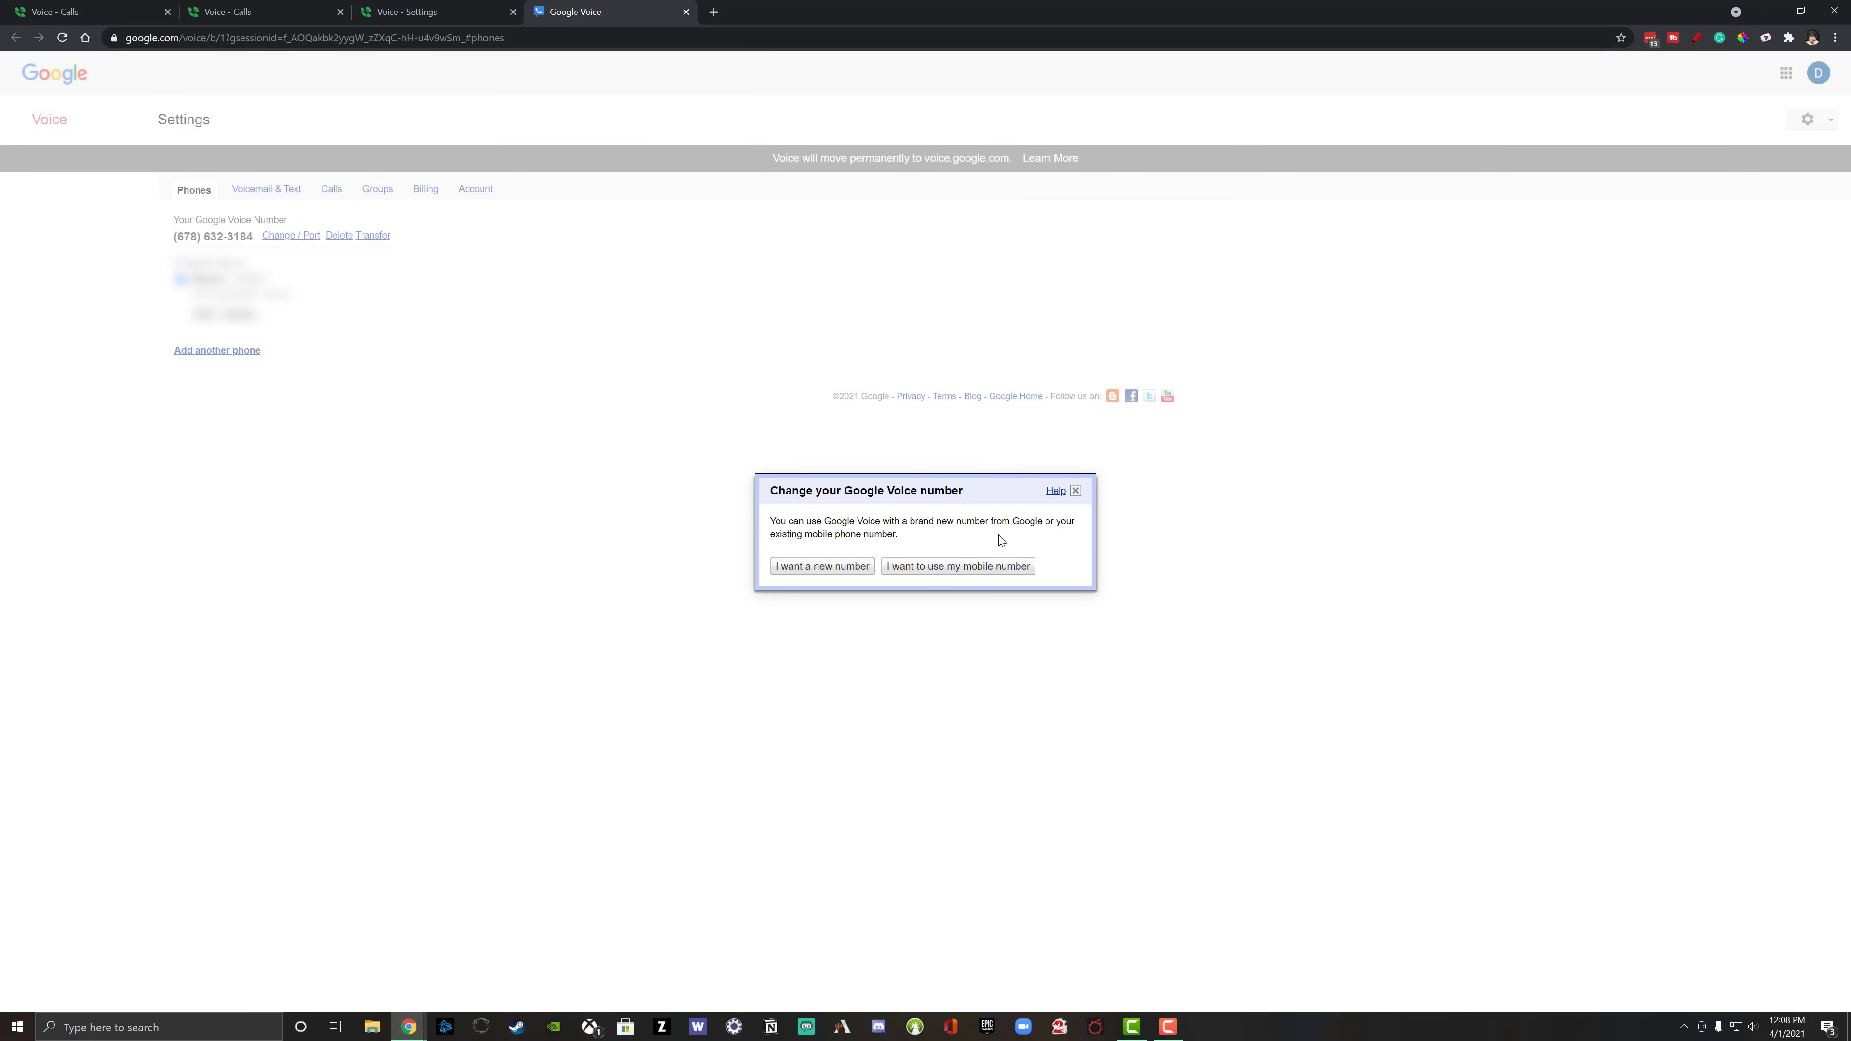
left_click(403, 11)
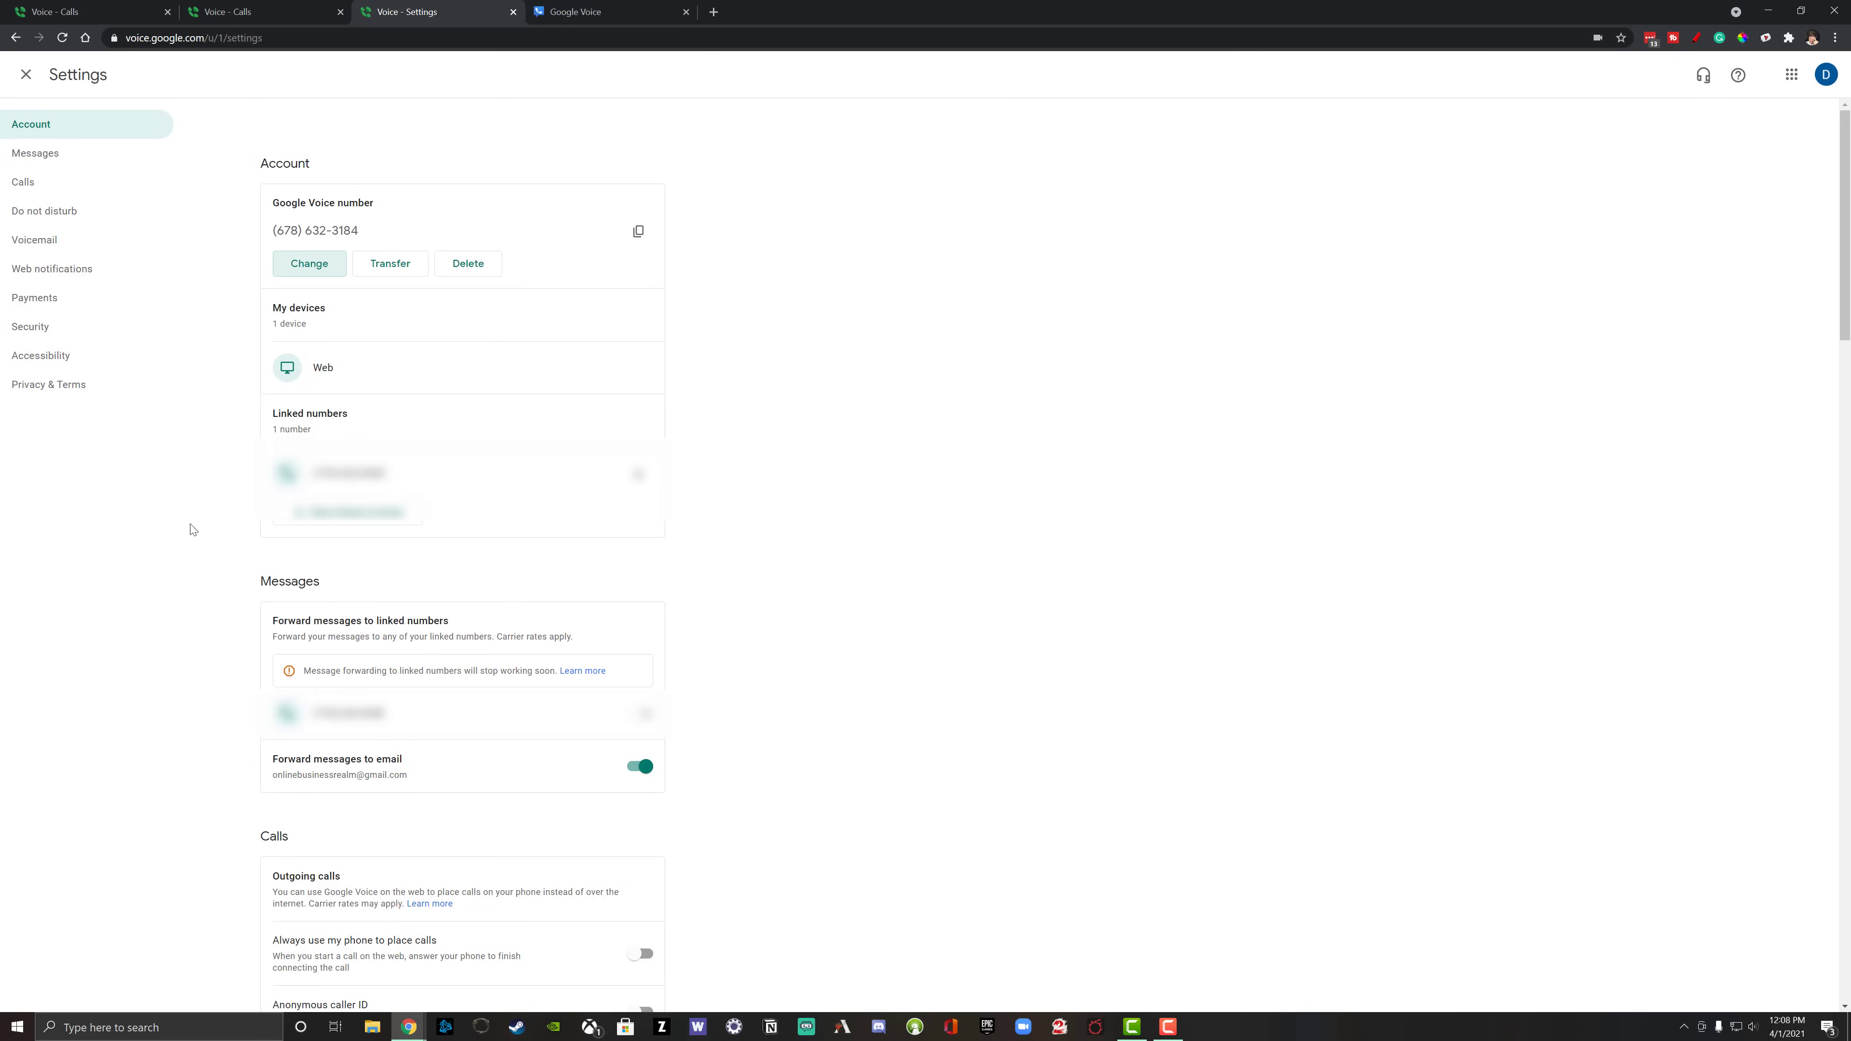
Review the message forwarding, call handling, voicemail, payments and security settings
scroll(217, 580, "down", 3)
left_click(583, 454)
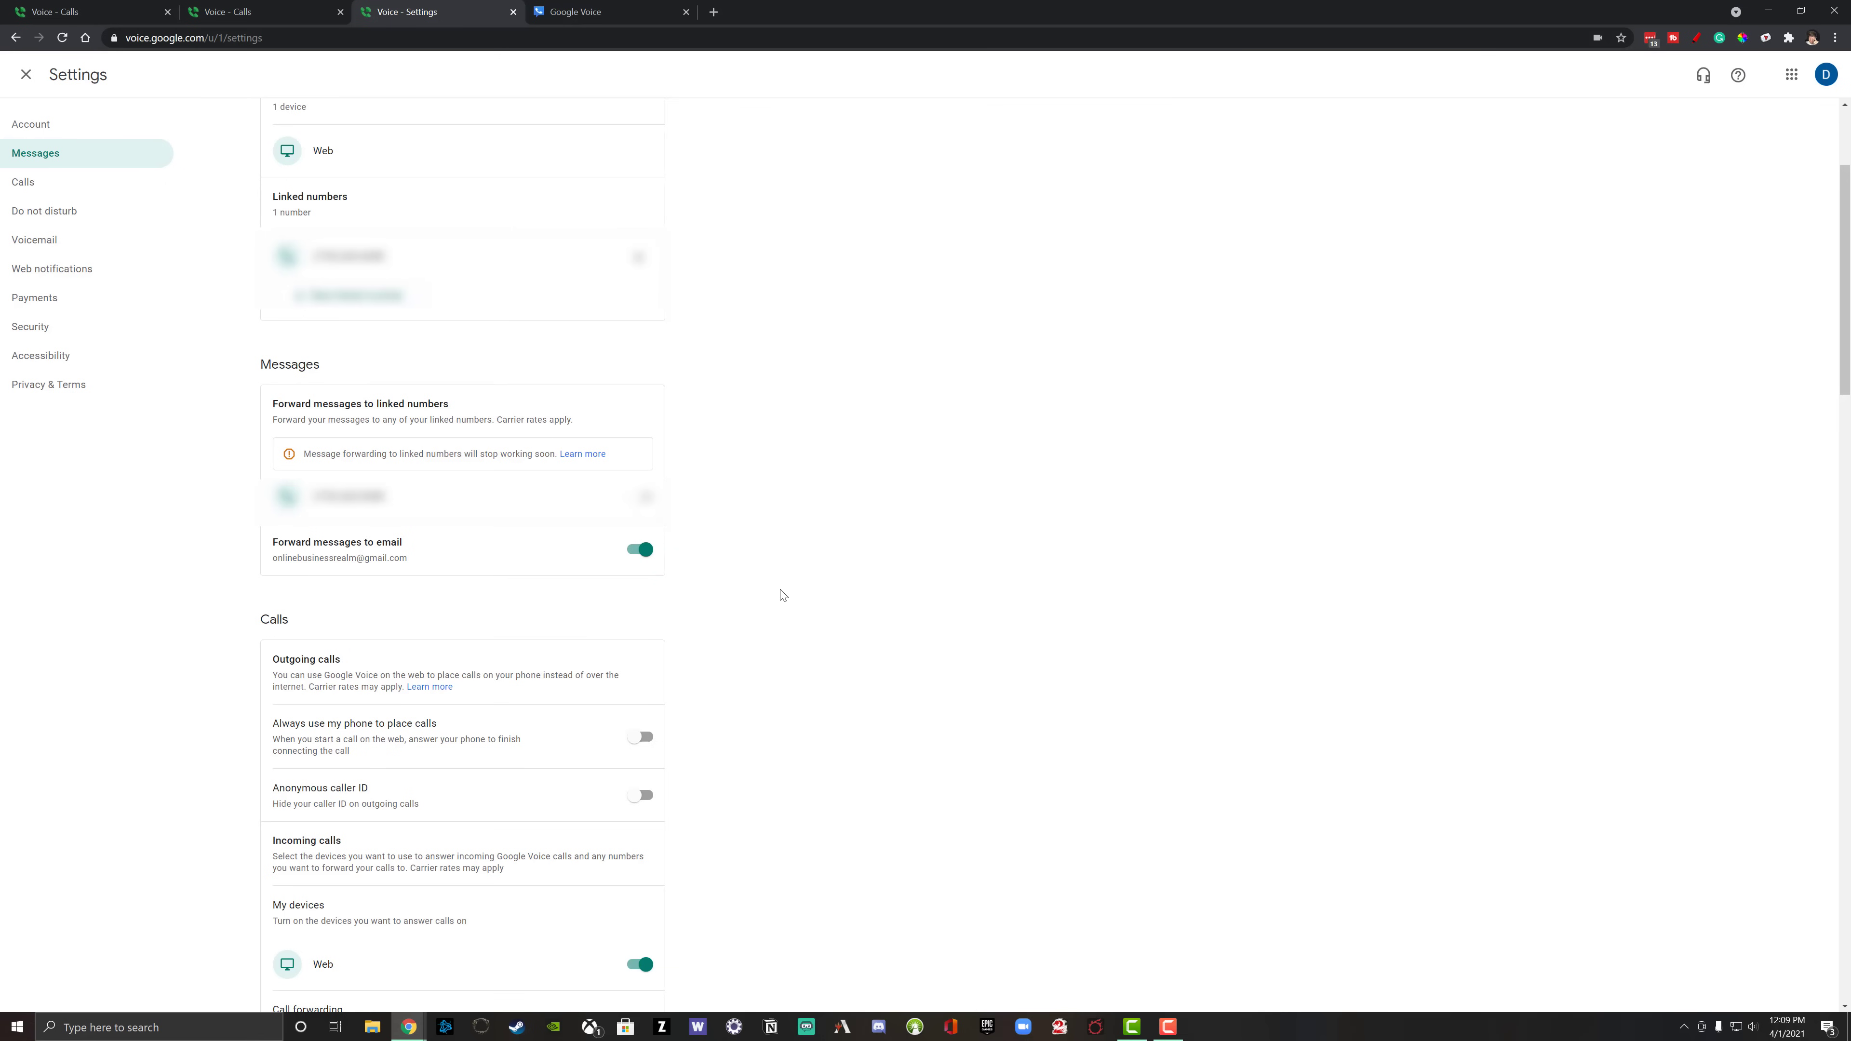
scroll(512, 443, "down", 5)
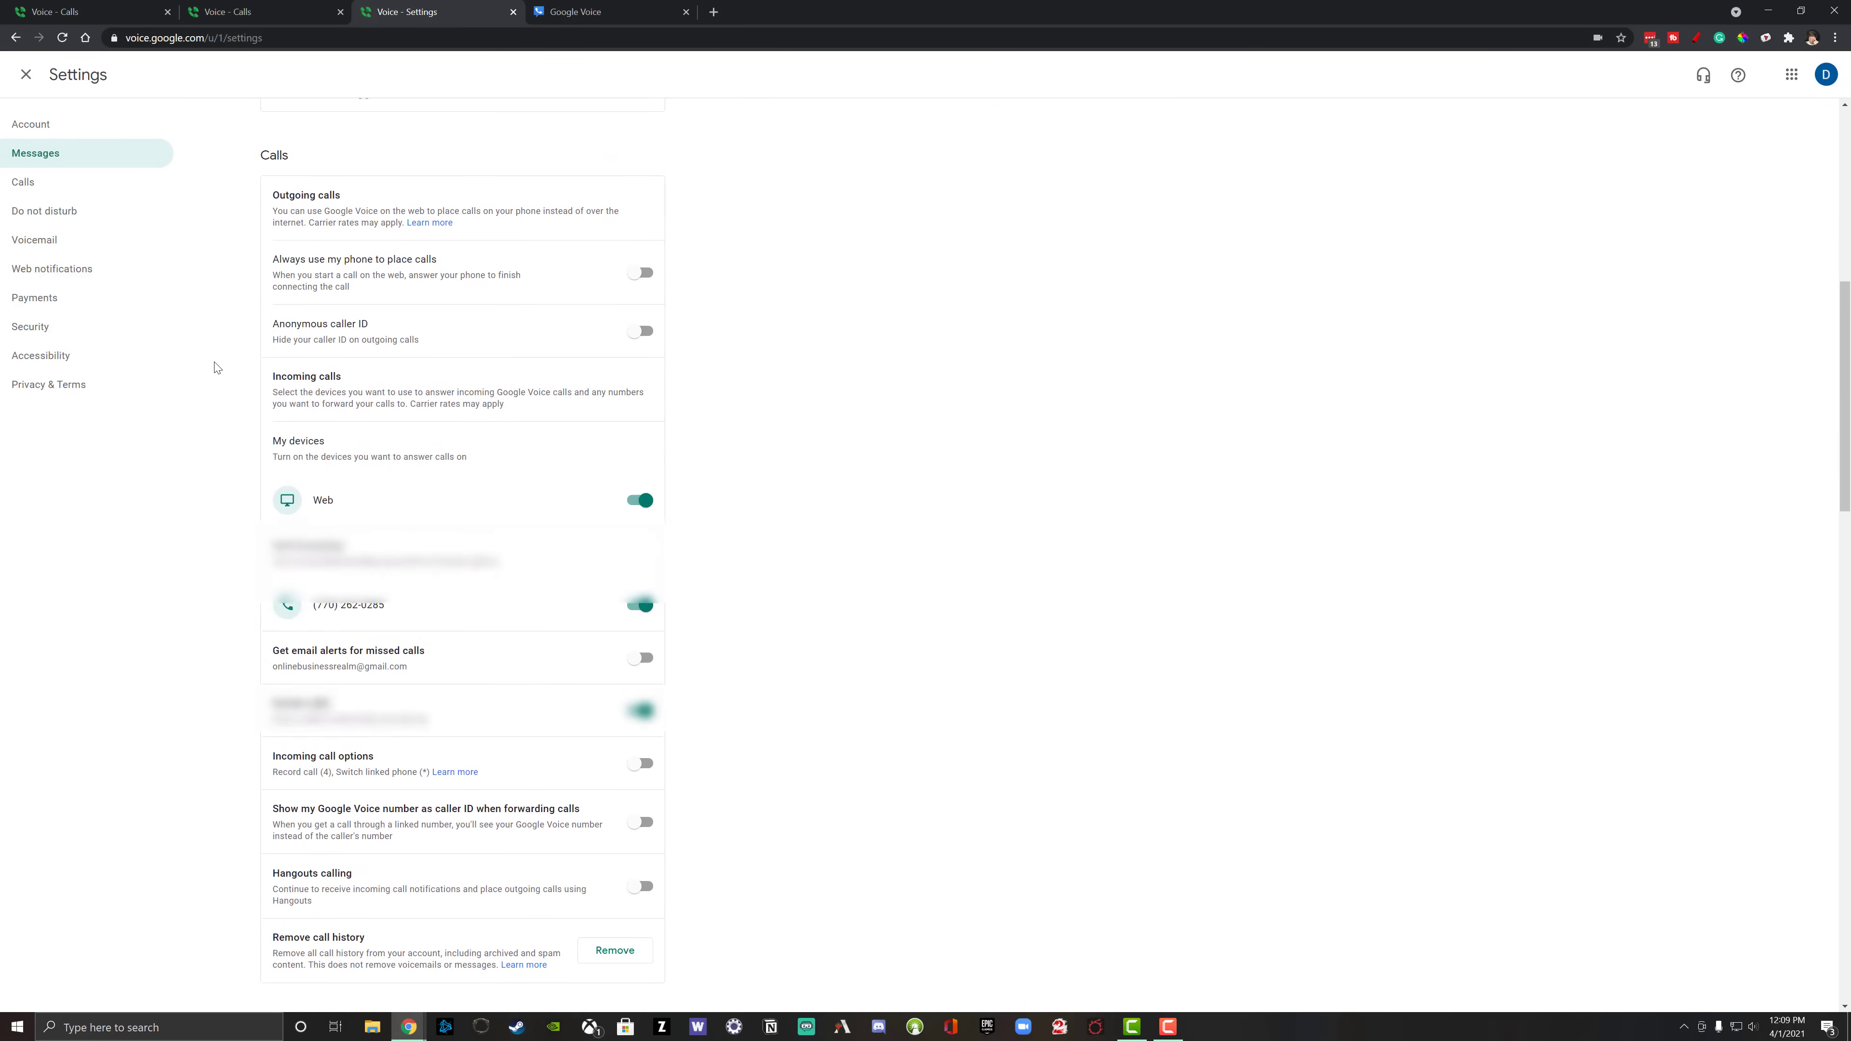
scroll(216, 366, "down", 2)
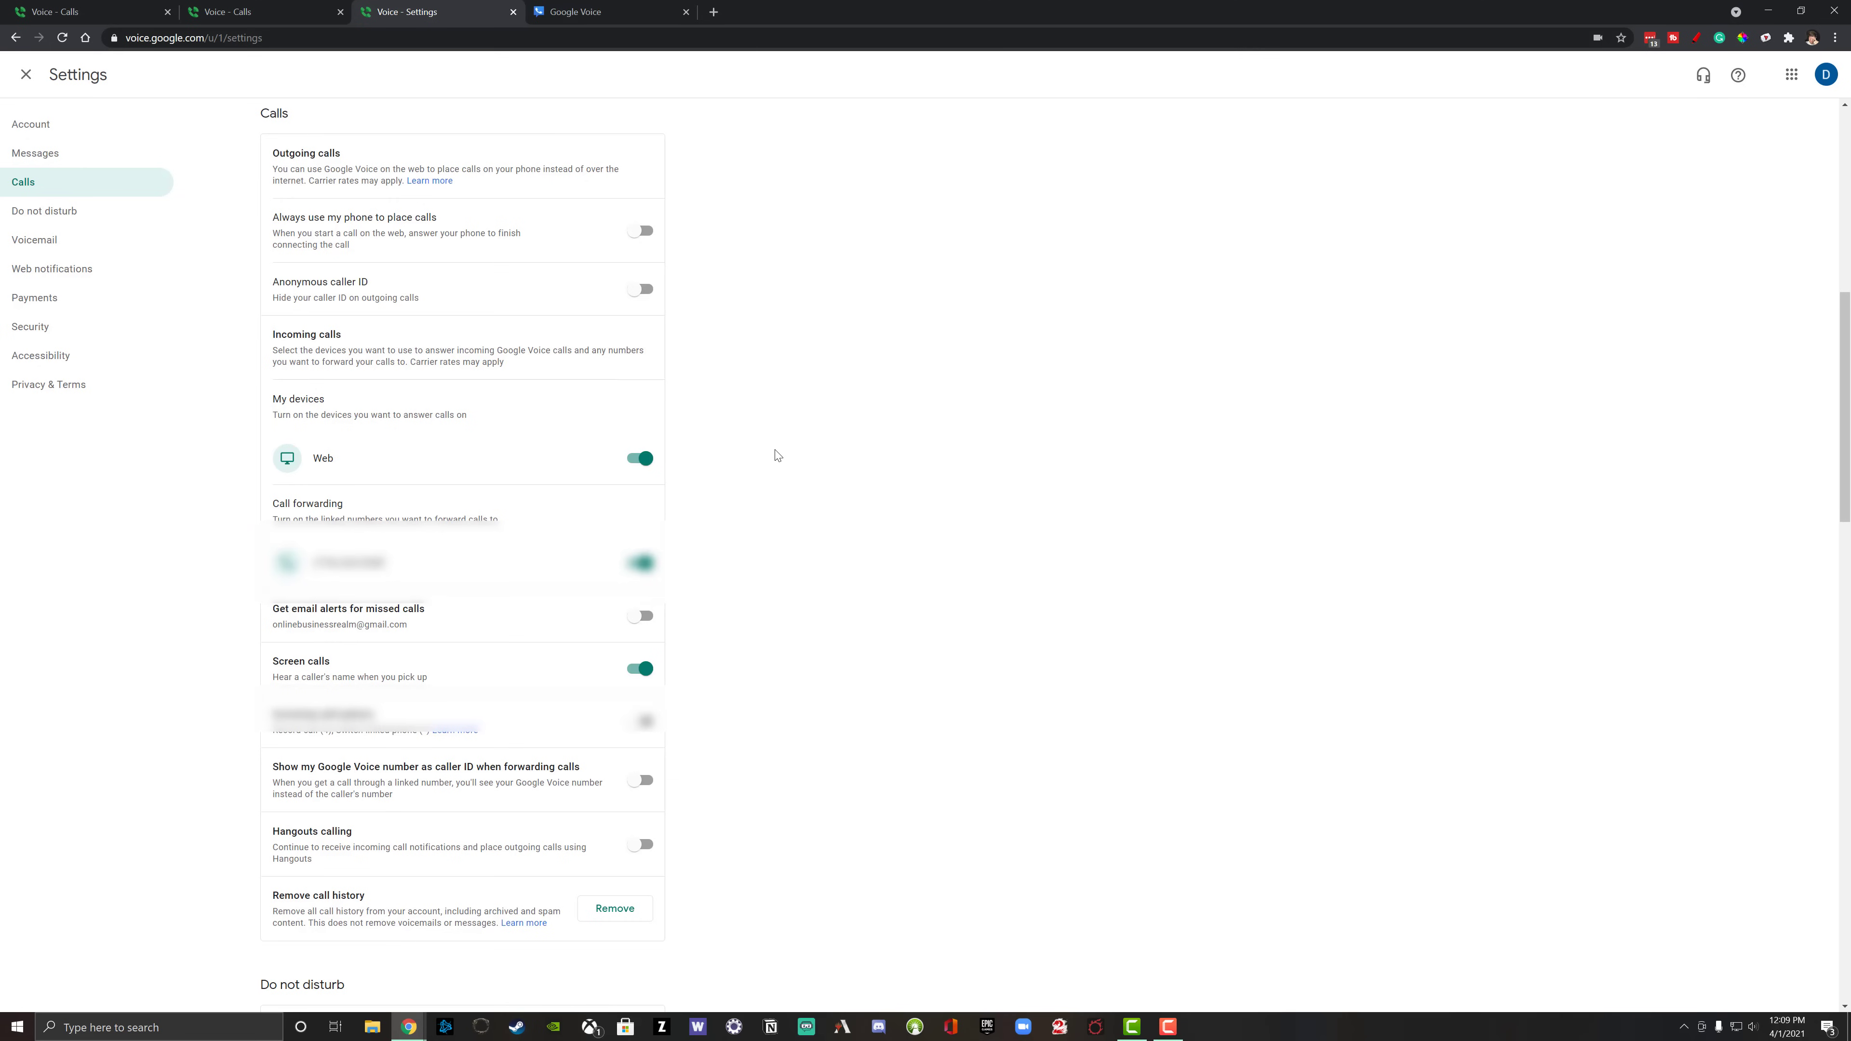
scroll(602, 419, "down", 2)
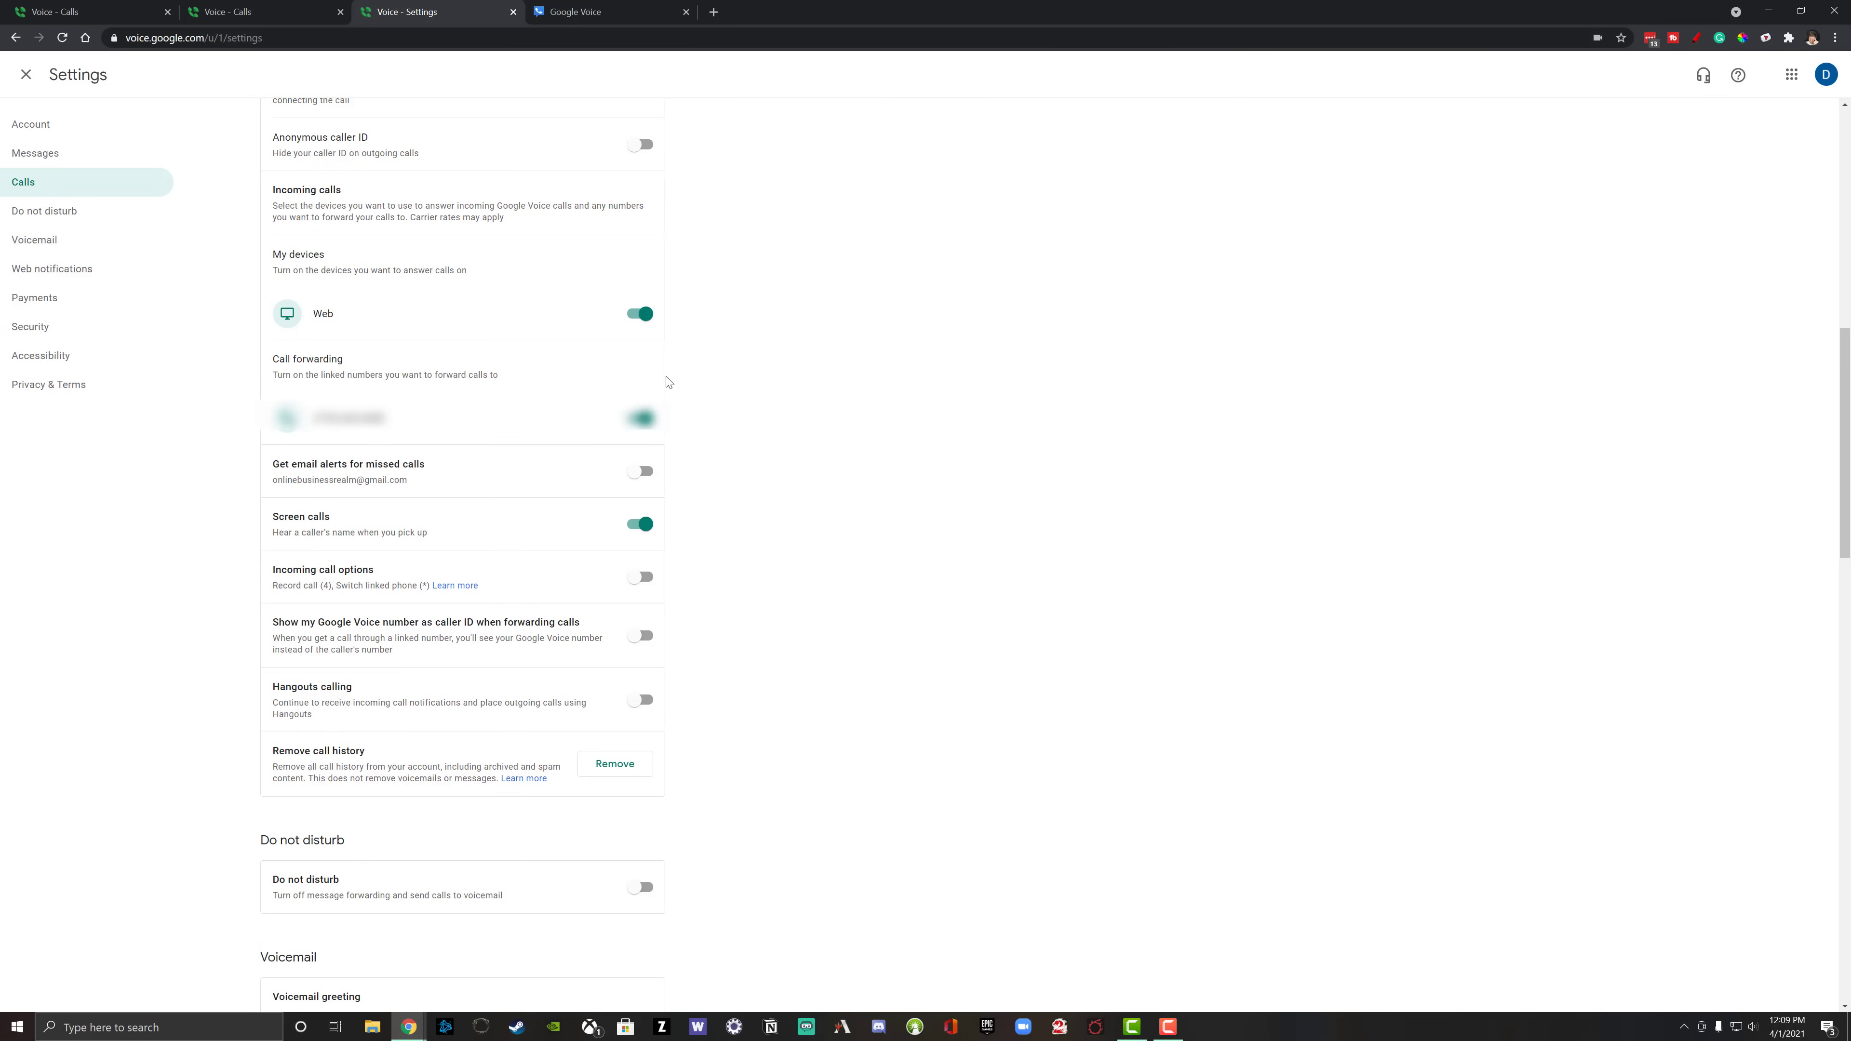
scroll(657, 356, "down", 2)
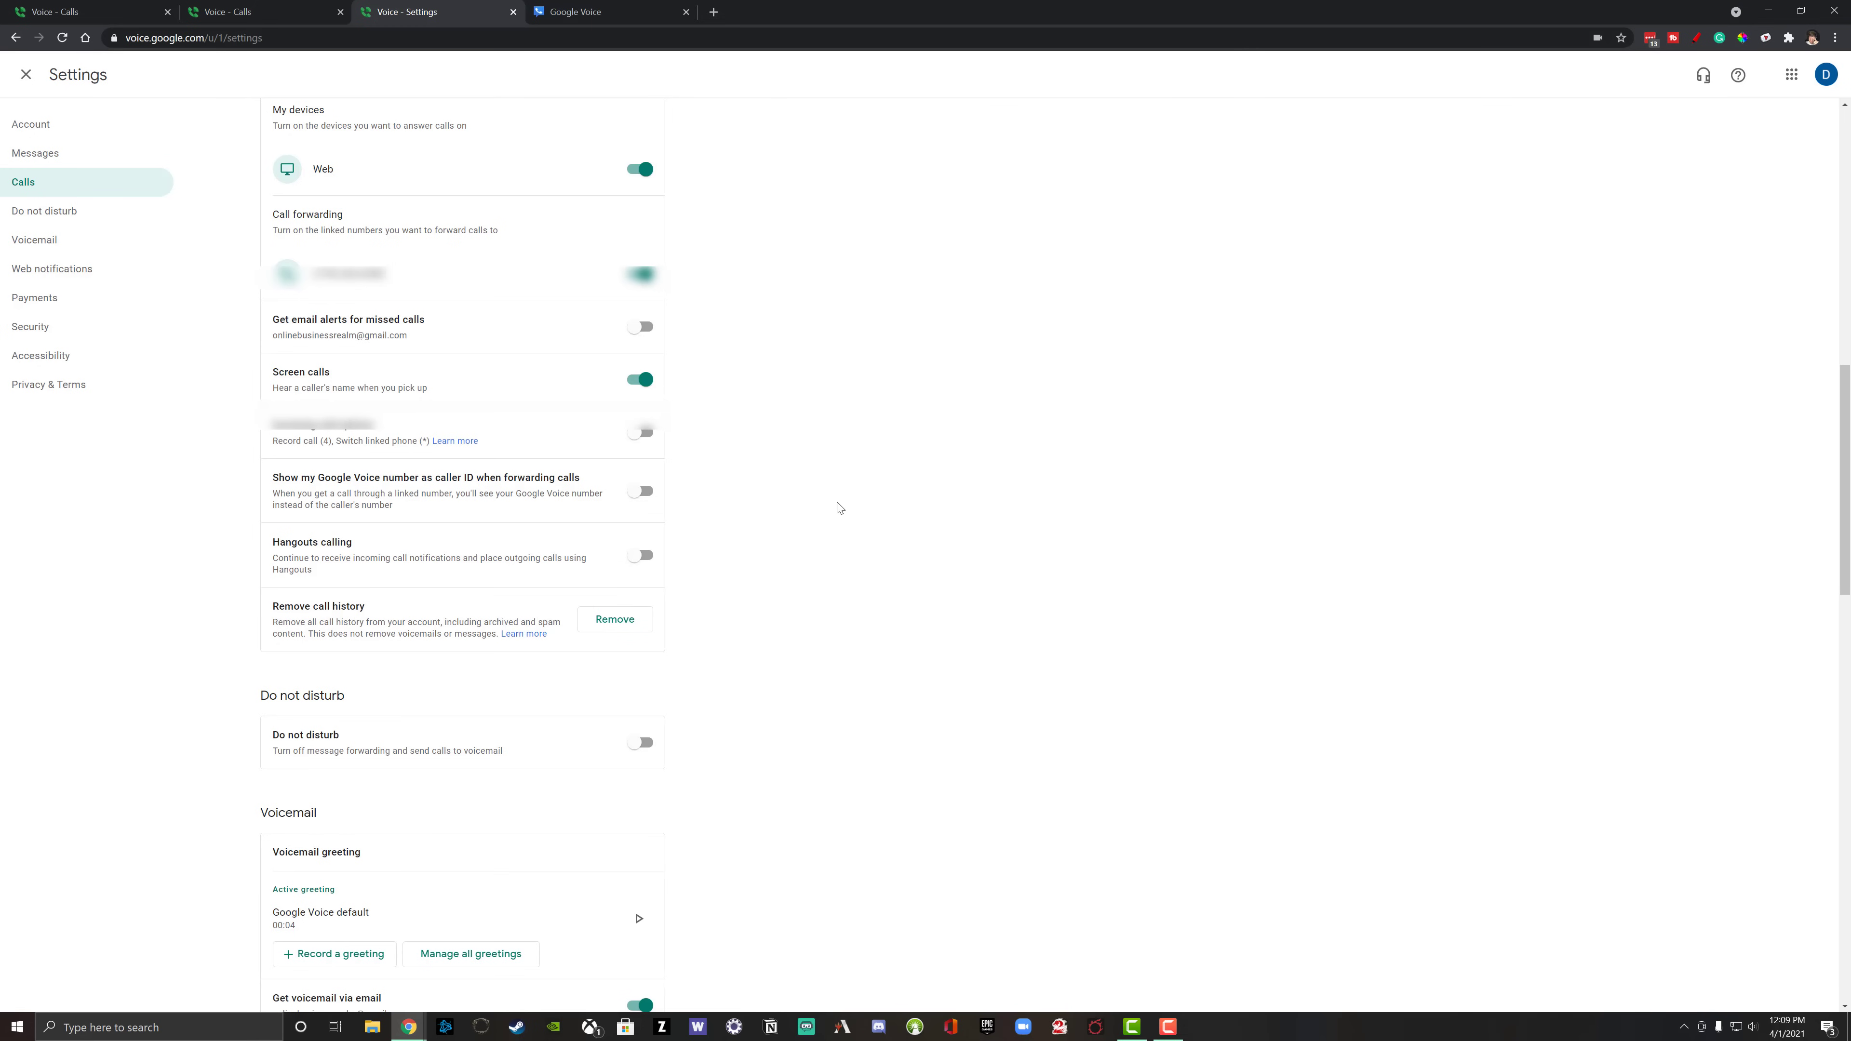
scroll(842, 513, "down", 7)
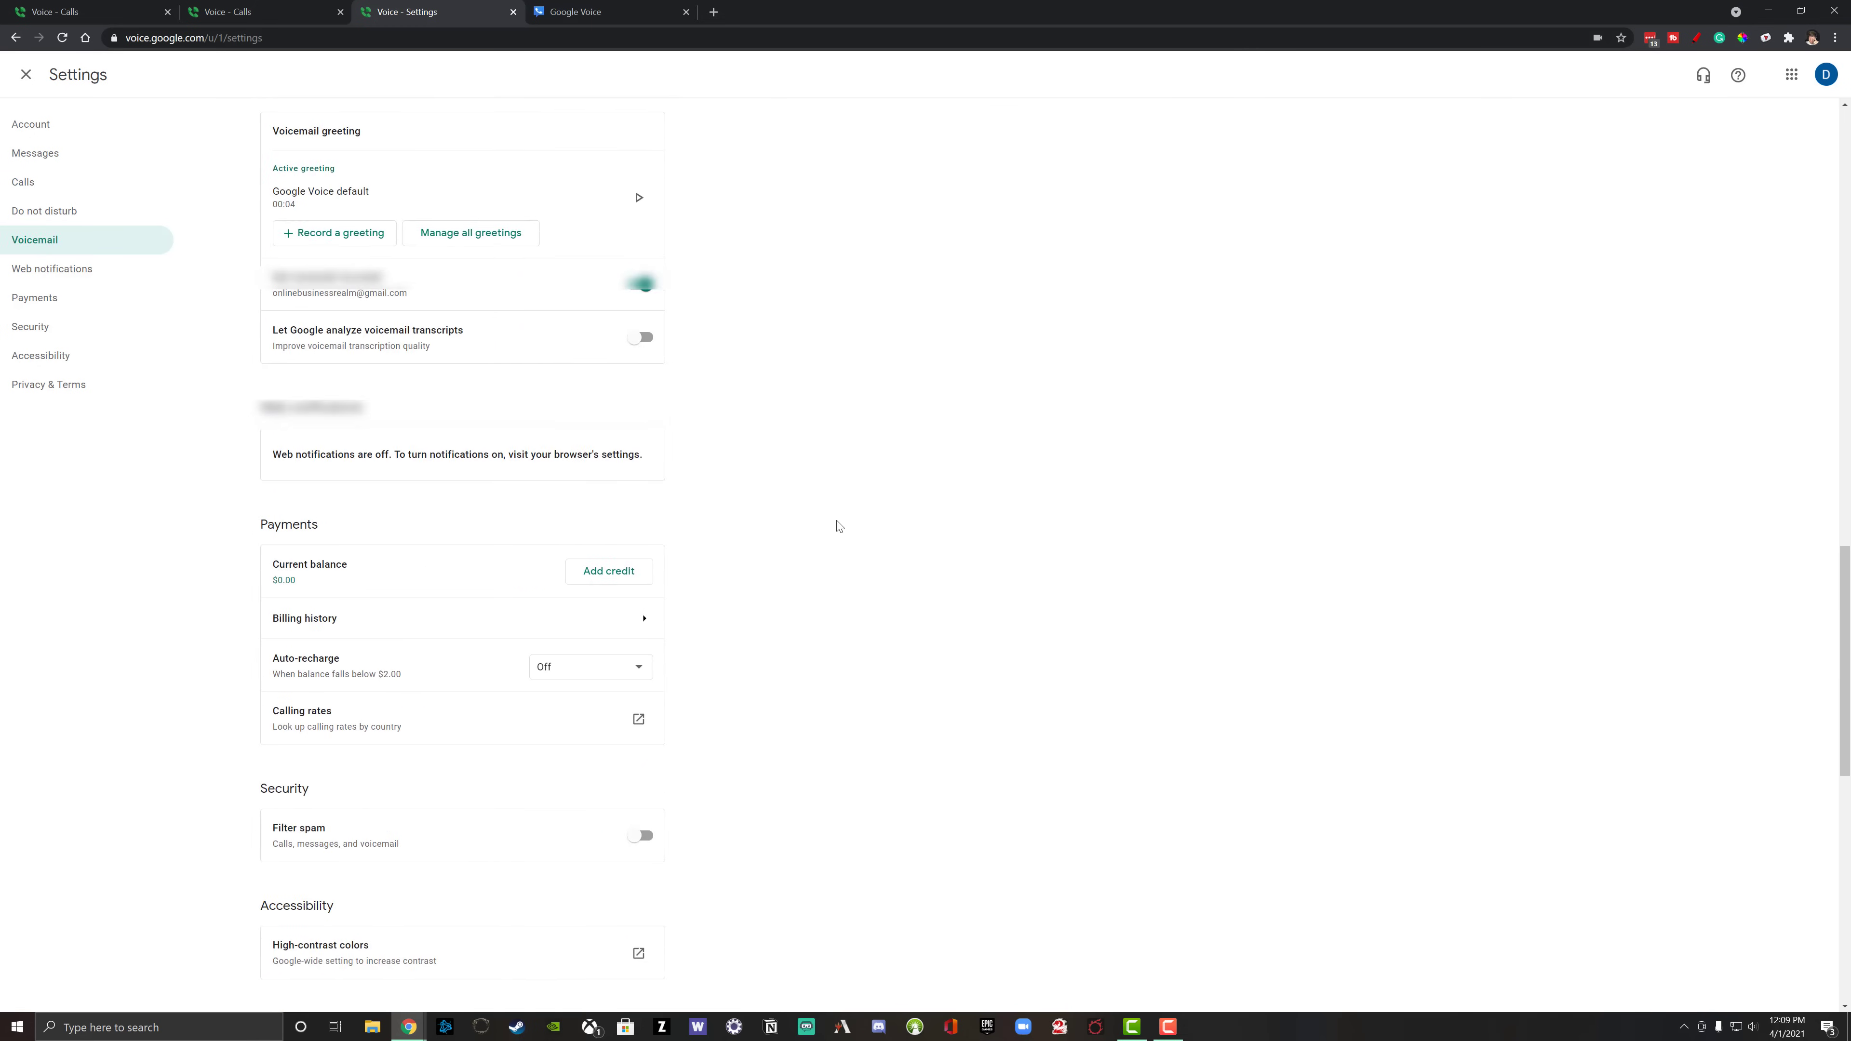
Turn Do not disturb on and back off
scroll(841, 519, "up", 2)
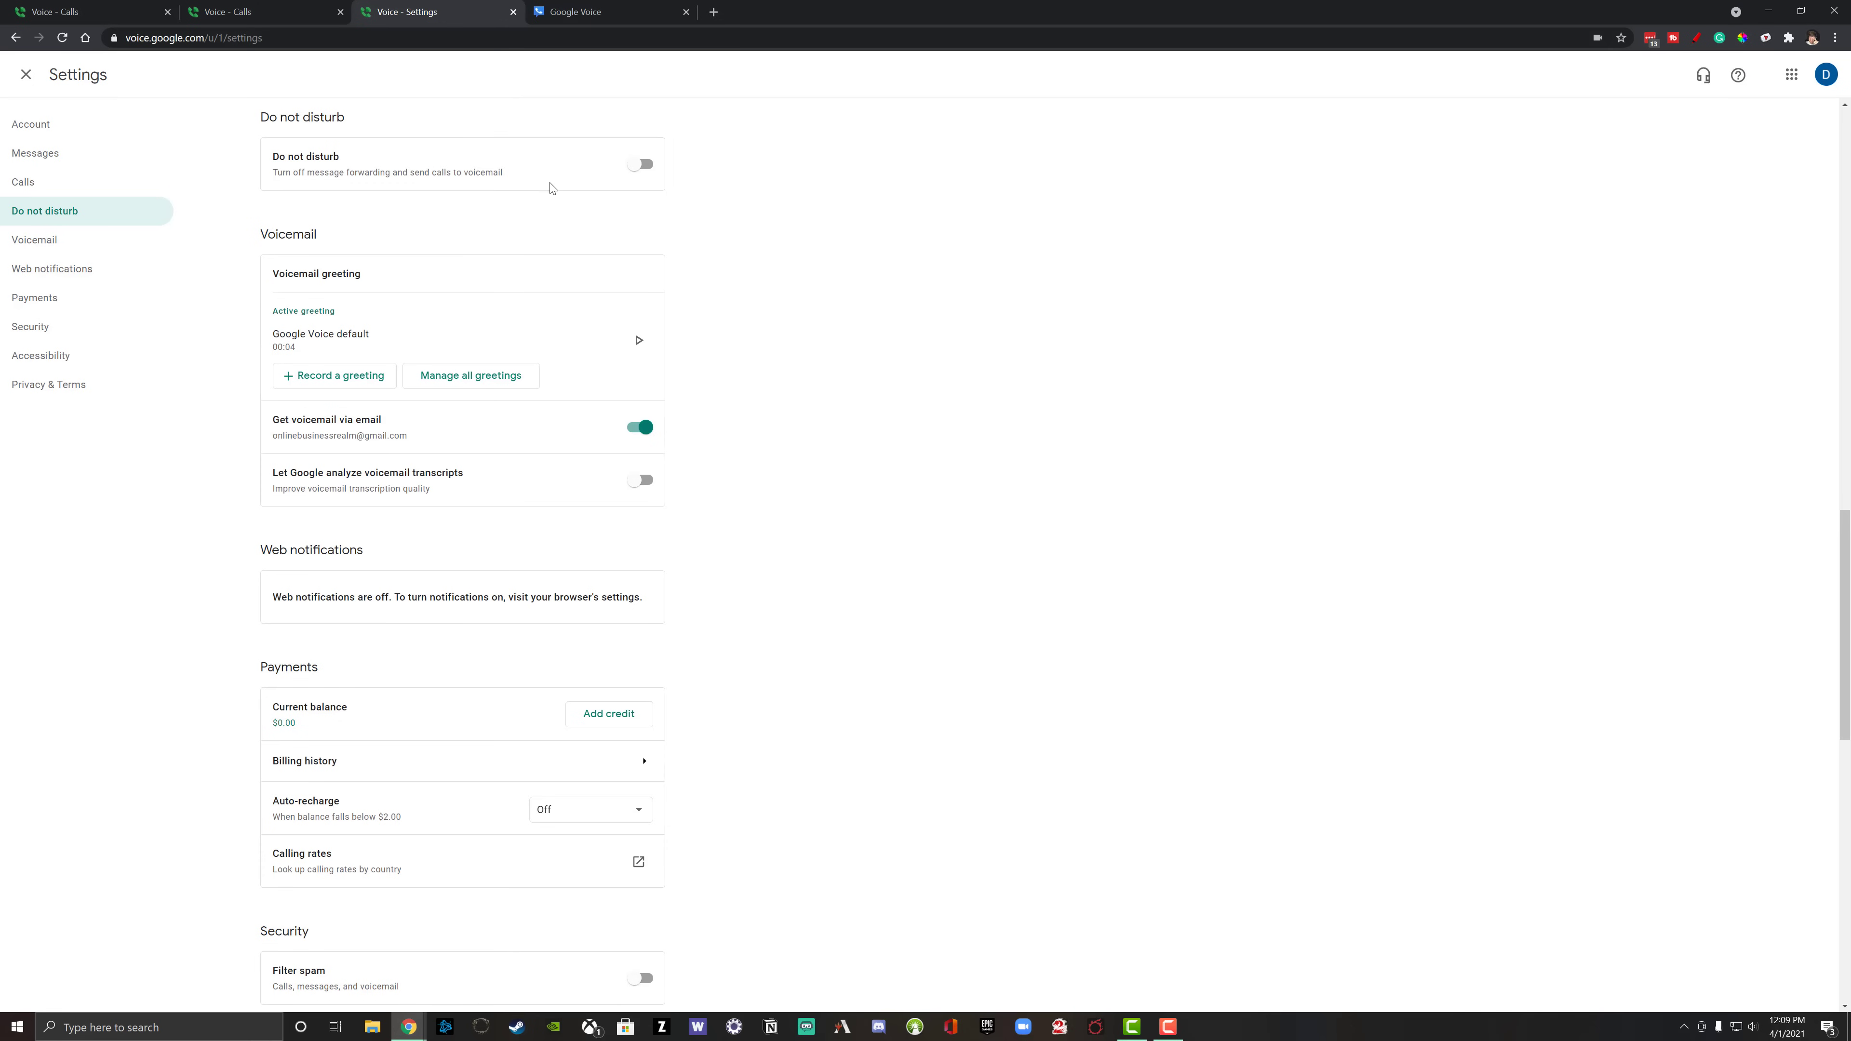
left_click(631, 171)
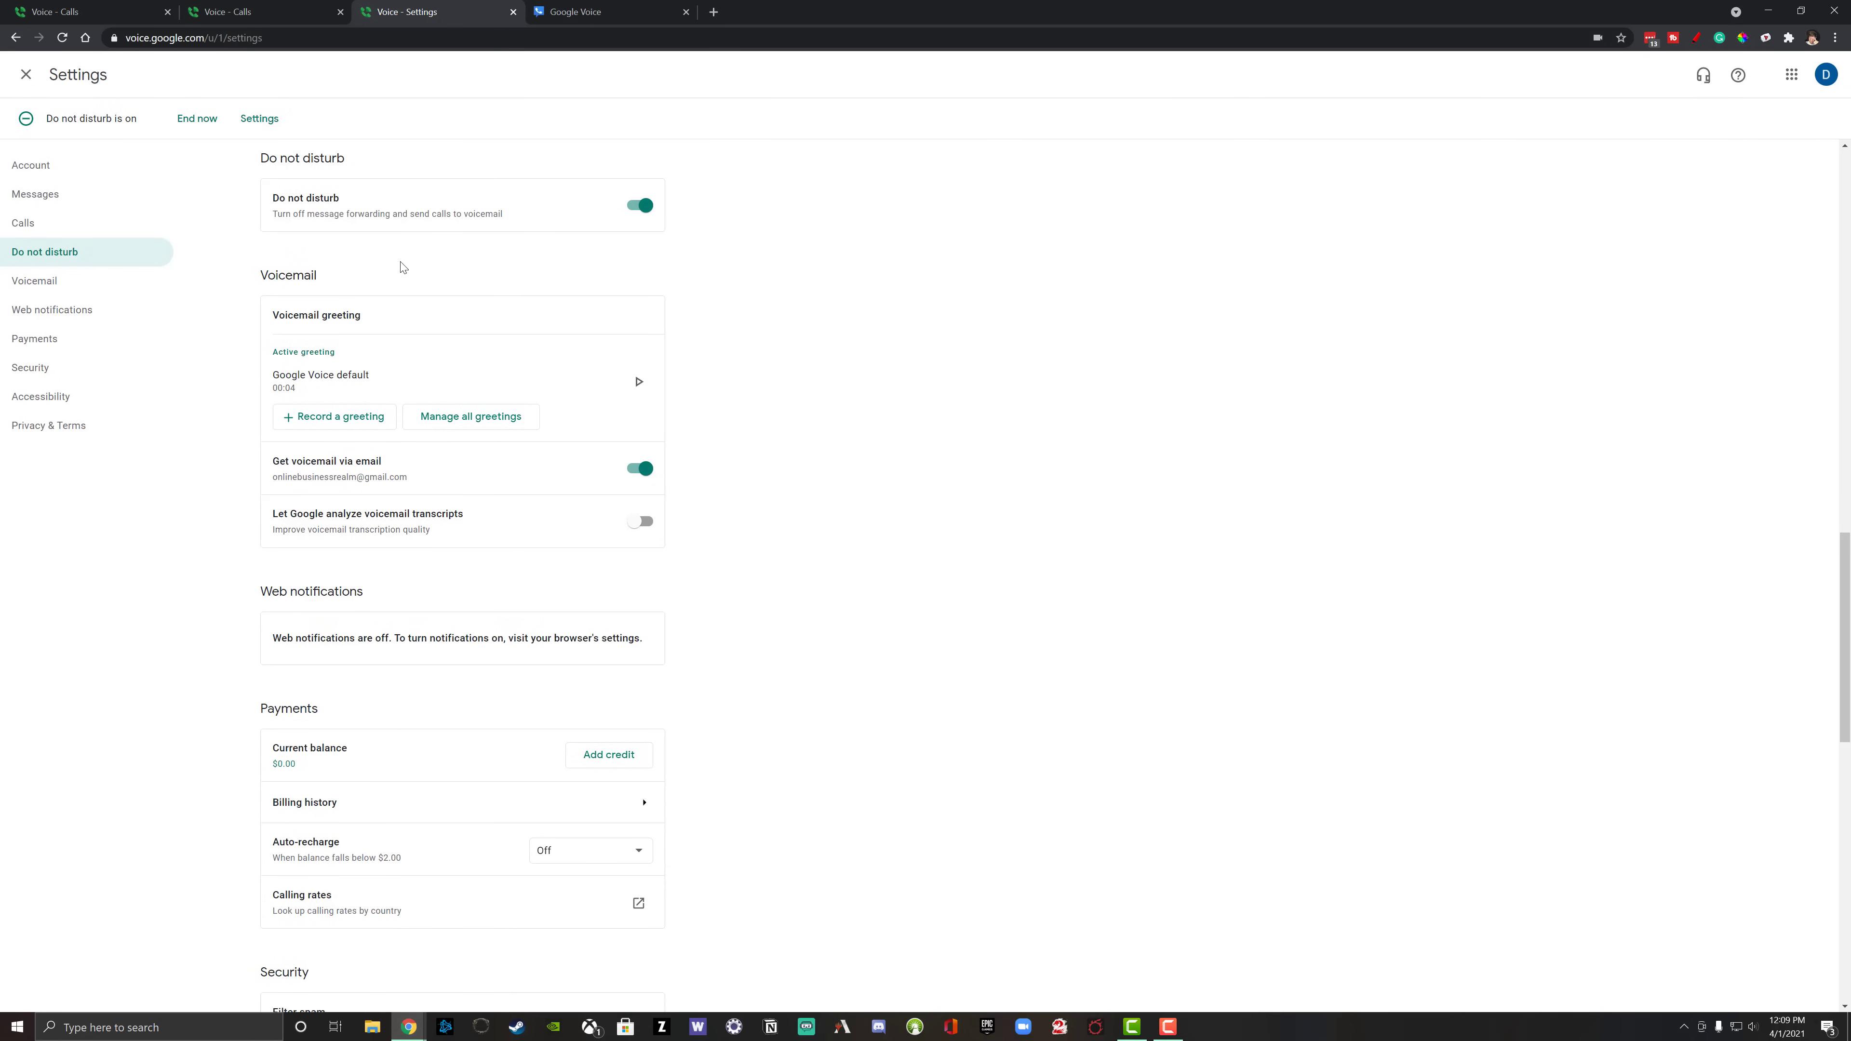
key("space")
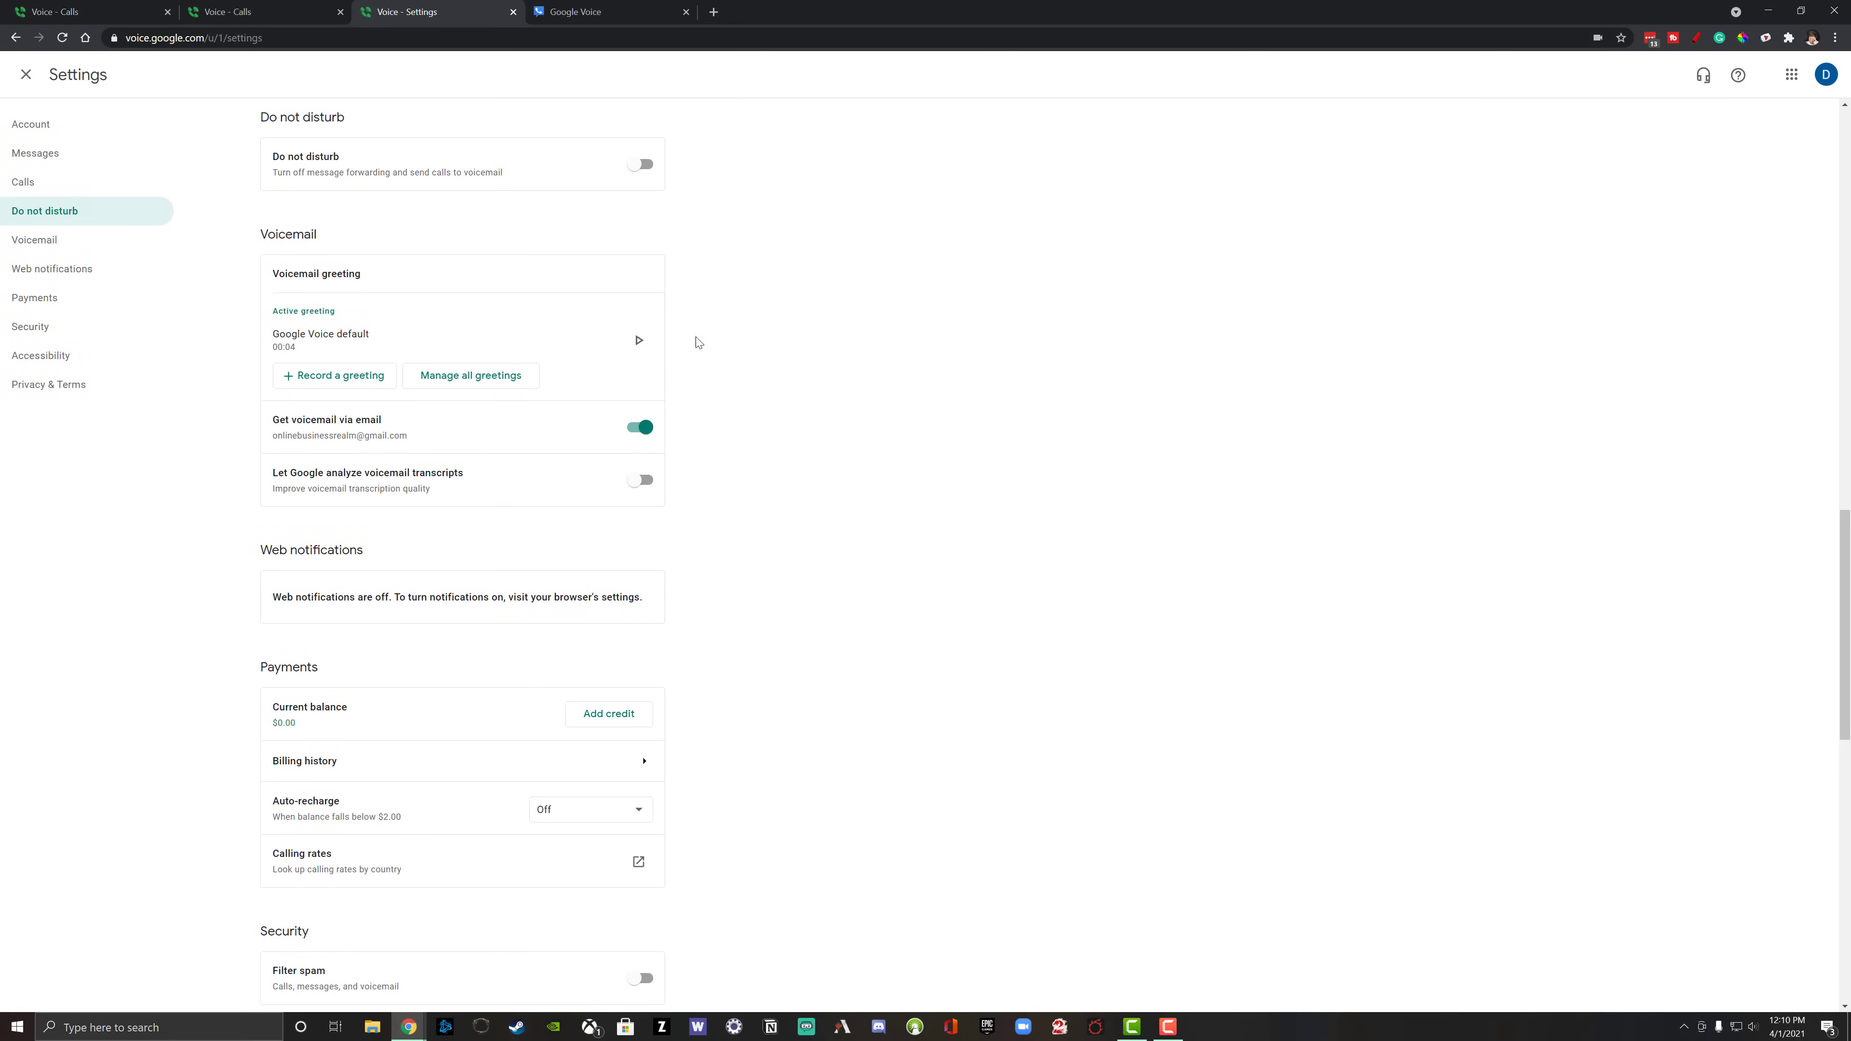
Record a new voicemail greeting about 15 seconds long and save it as My greeting 2
scroll(807, 495, "down", 1)
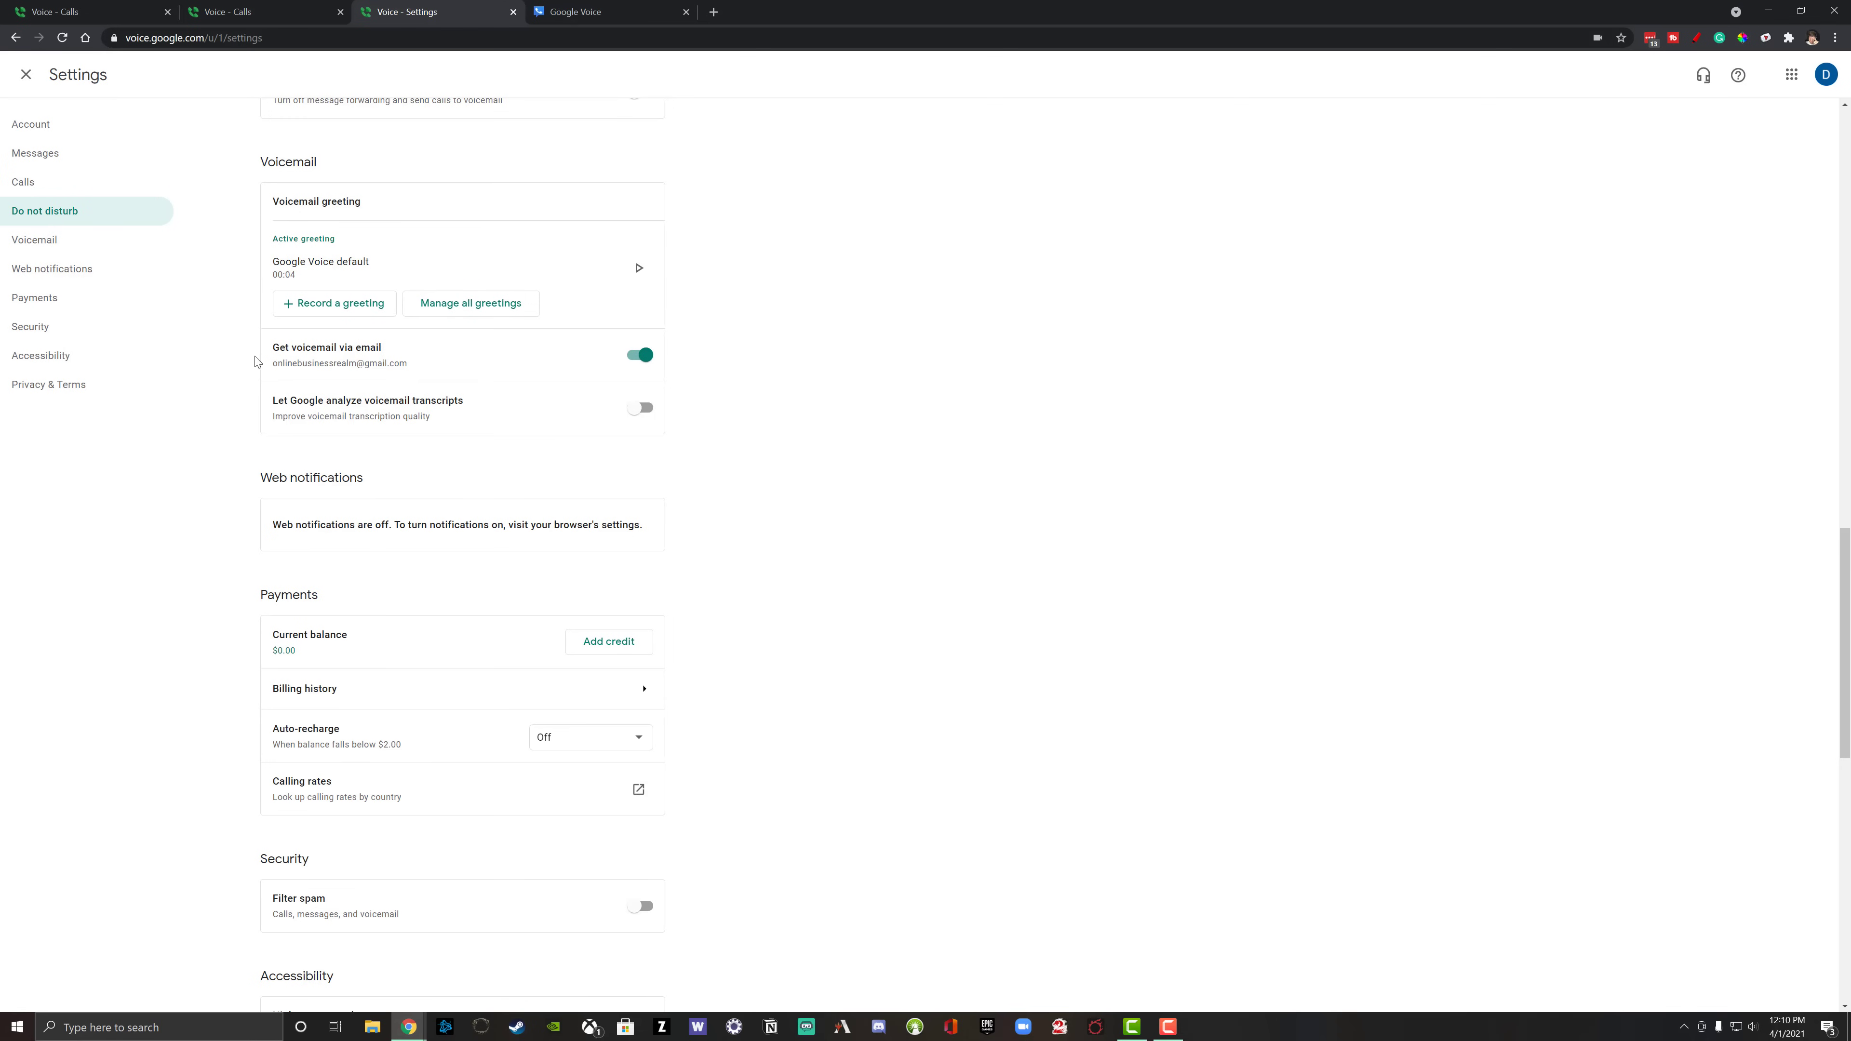
left_click(338, 306)
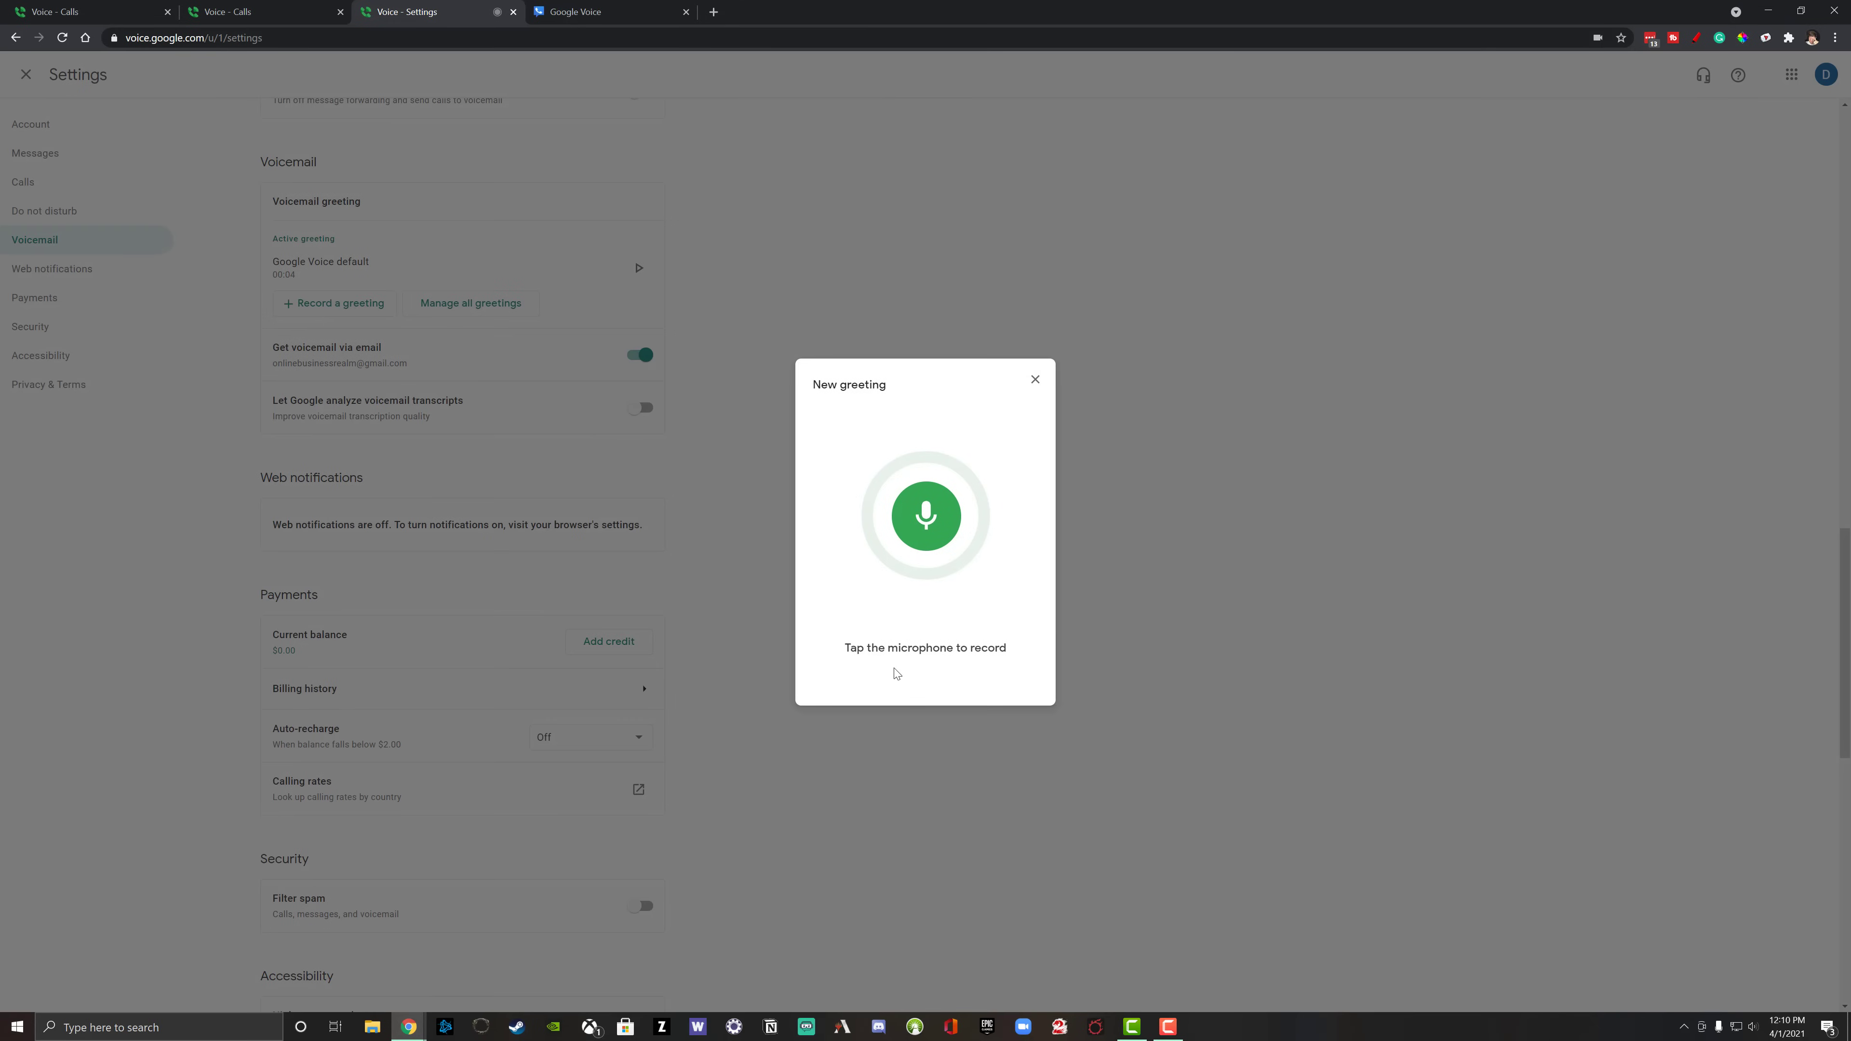
left_click(926, 516)
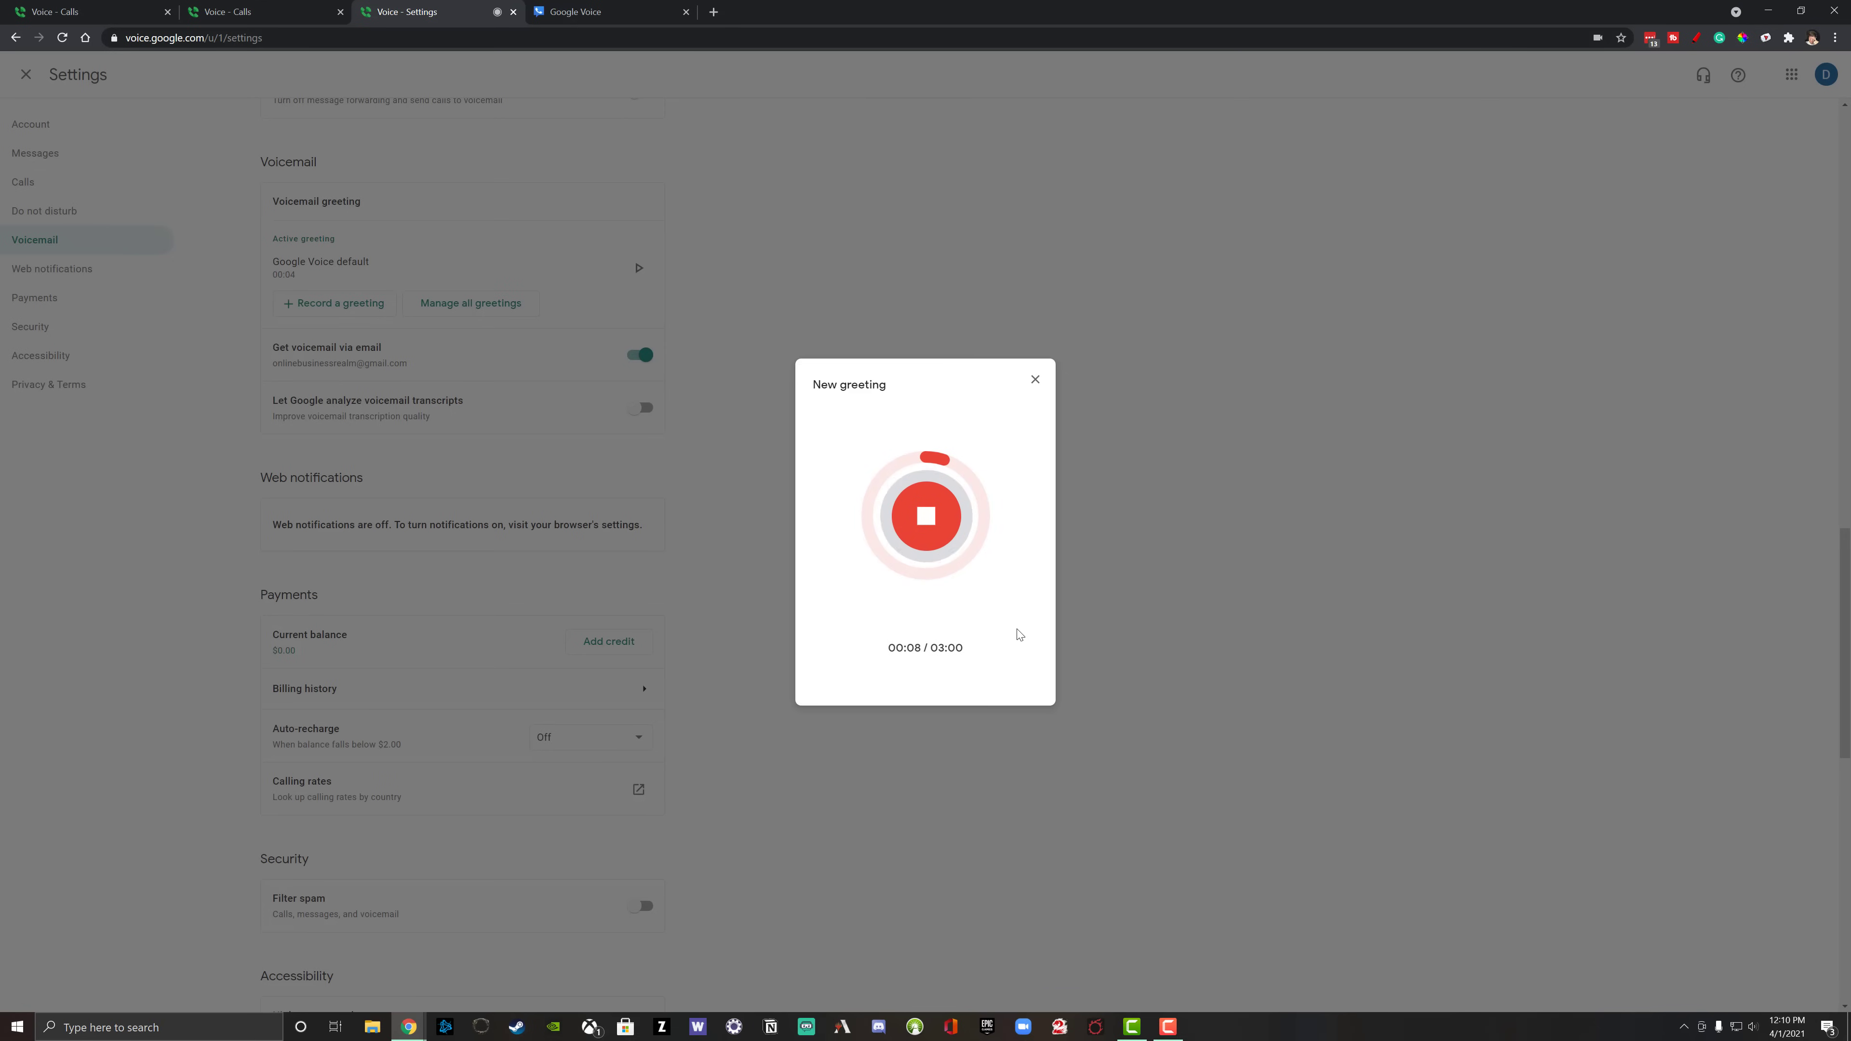
left_click(927, 515)
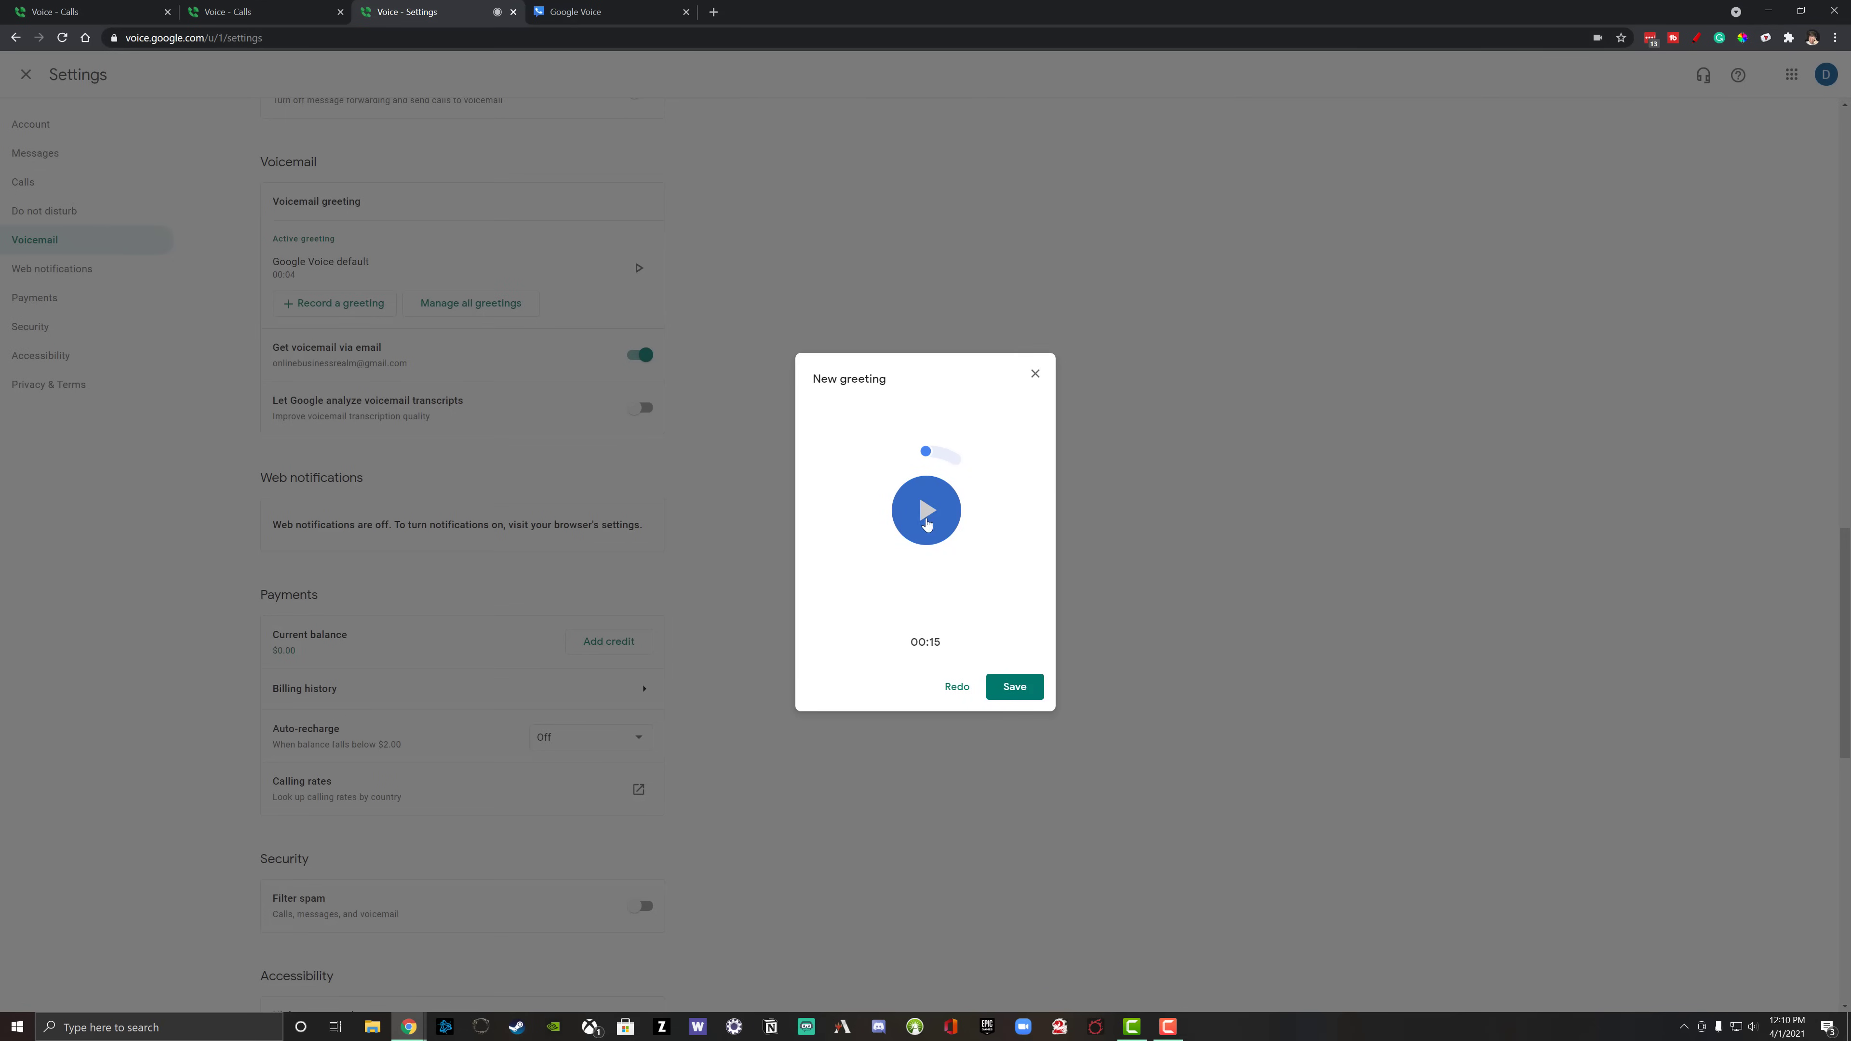
left_click(1010, 689)
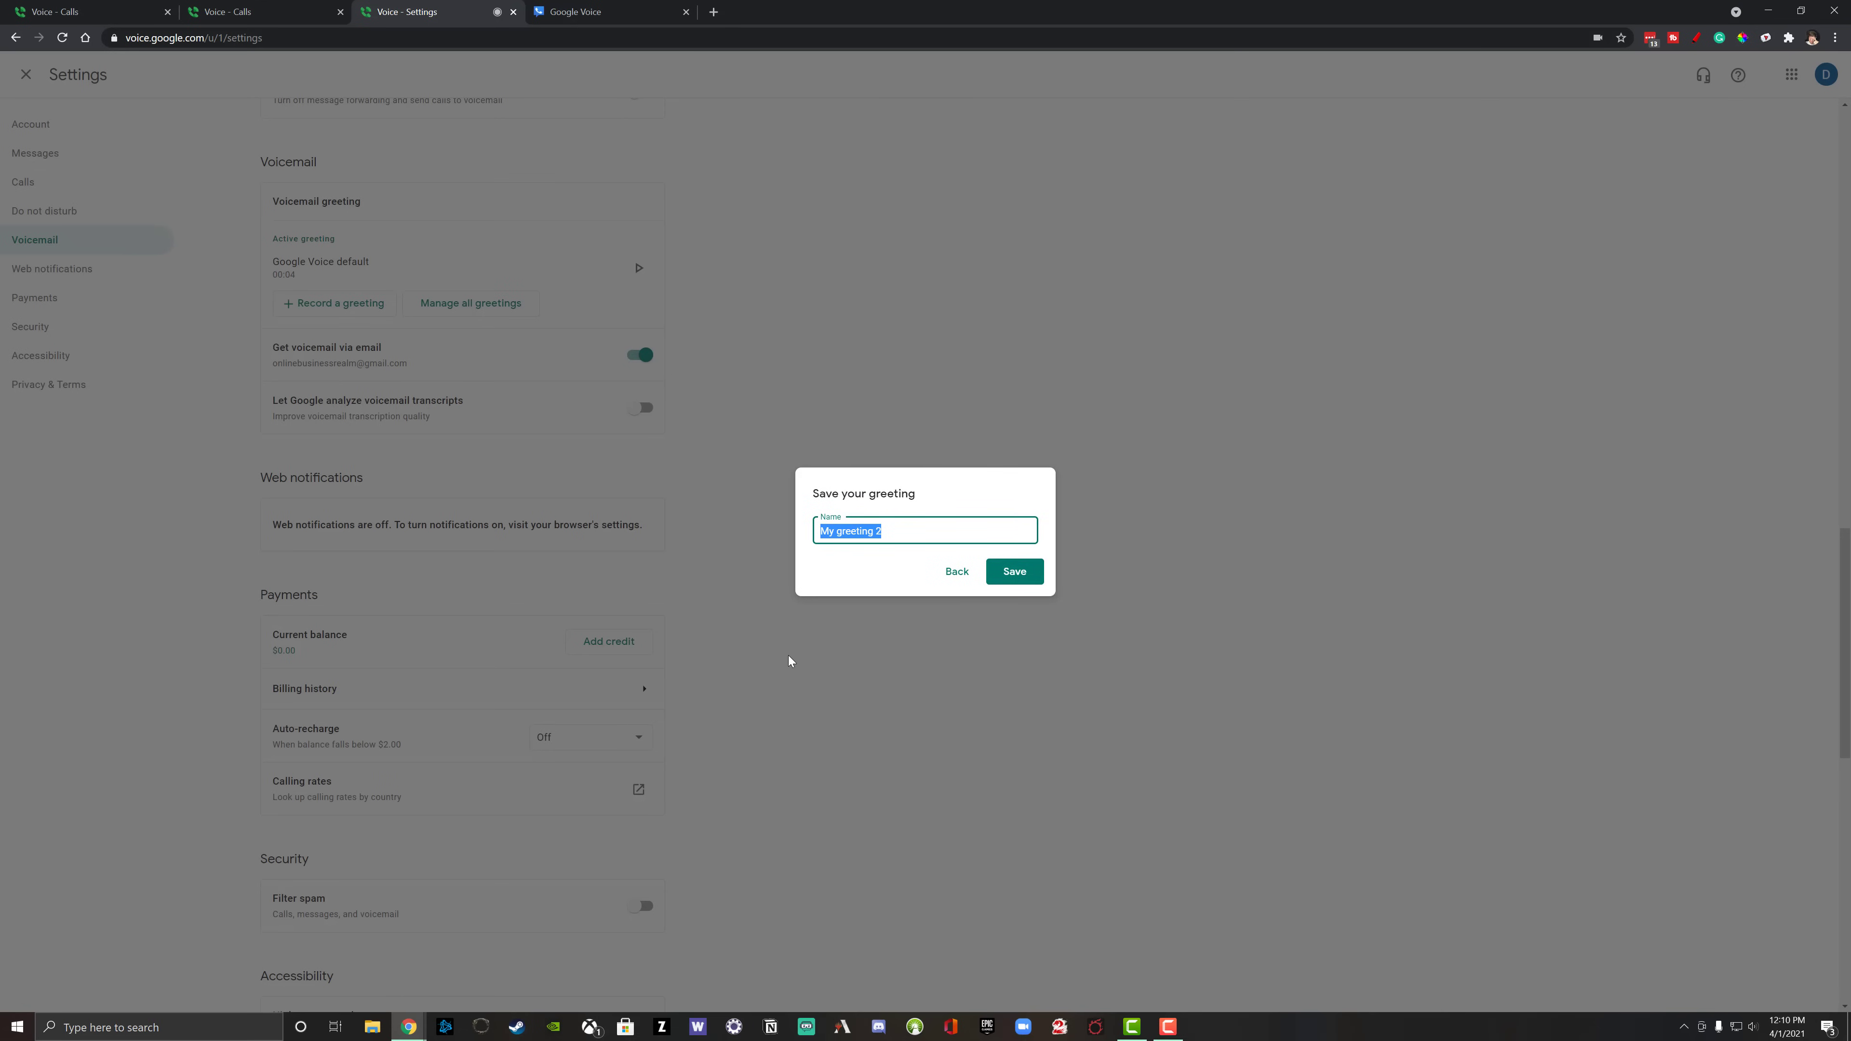
left_click(1015, 571)
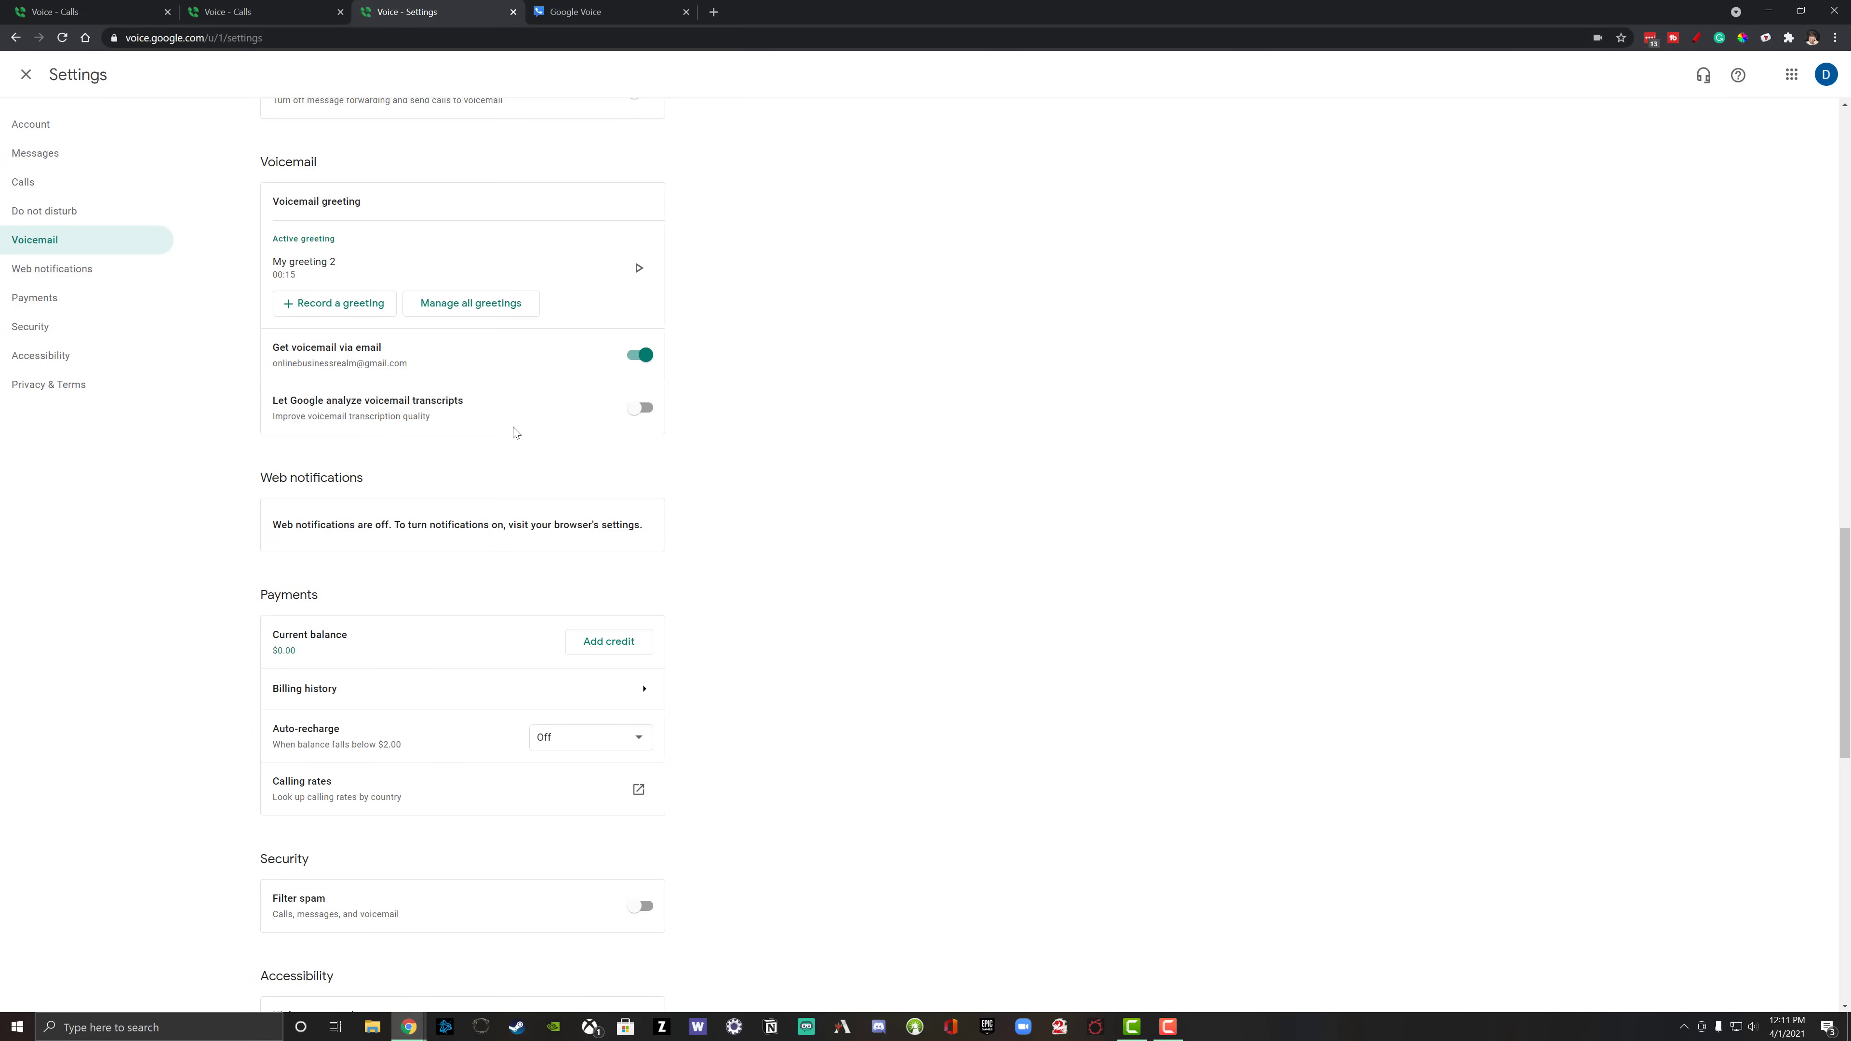
Turn the option that lets Google analyze voicemail transcripts on and back off
left_click(640, 408)
left_click(648, 414)
Review the remaining payment and security settings and browse the Google Voice calling rates by country
scroll(774, 556, "down", 1)
scroll(774, 556, "down", 1)
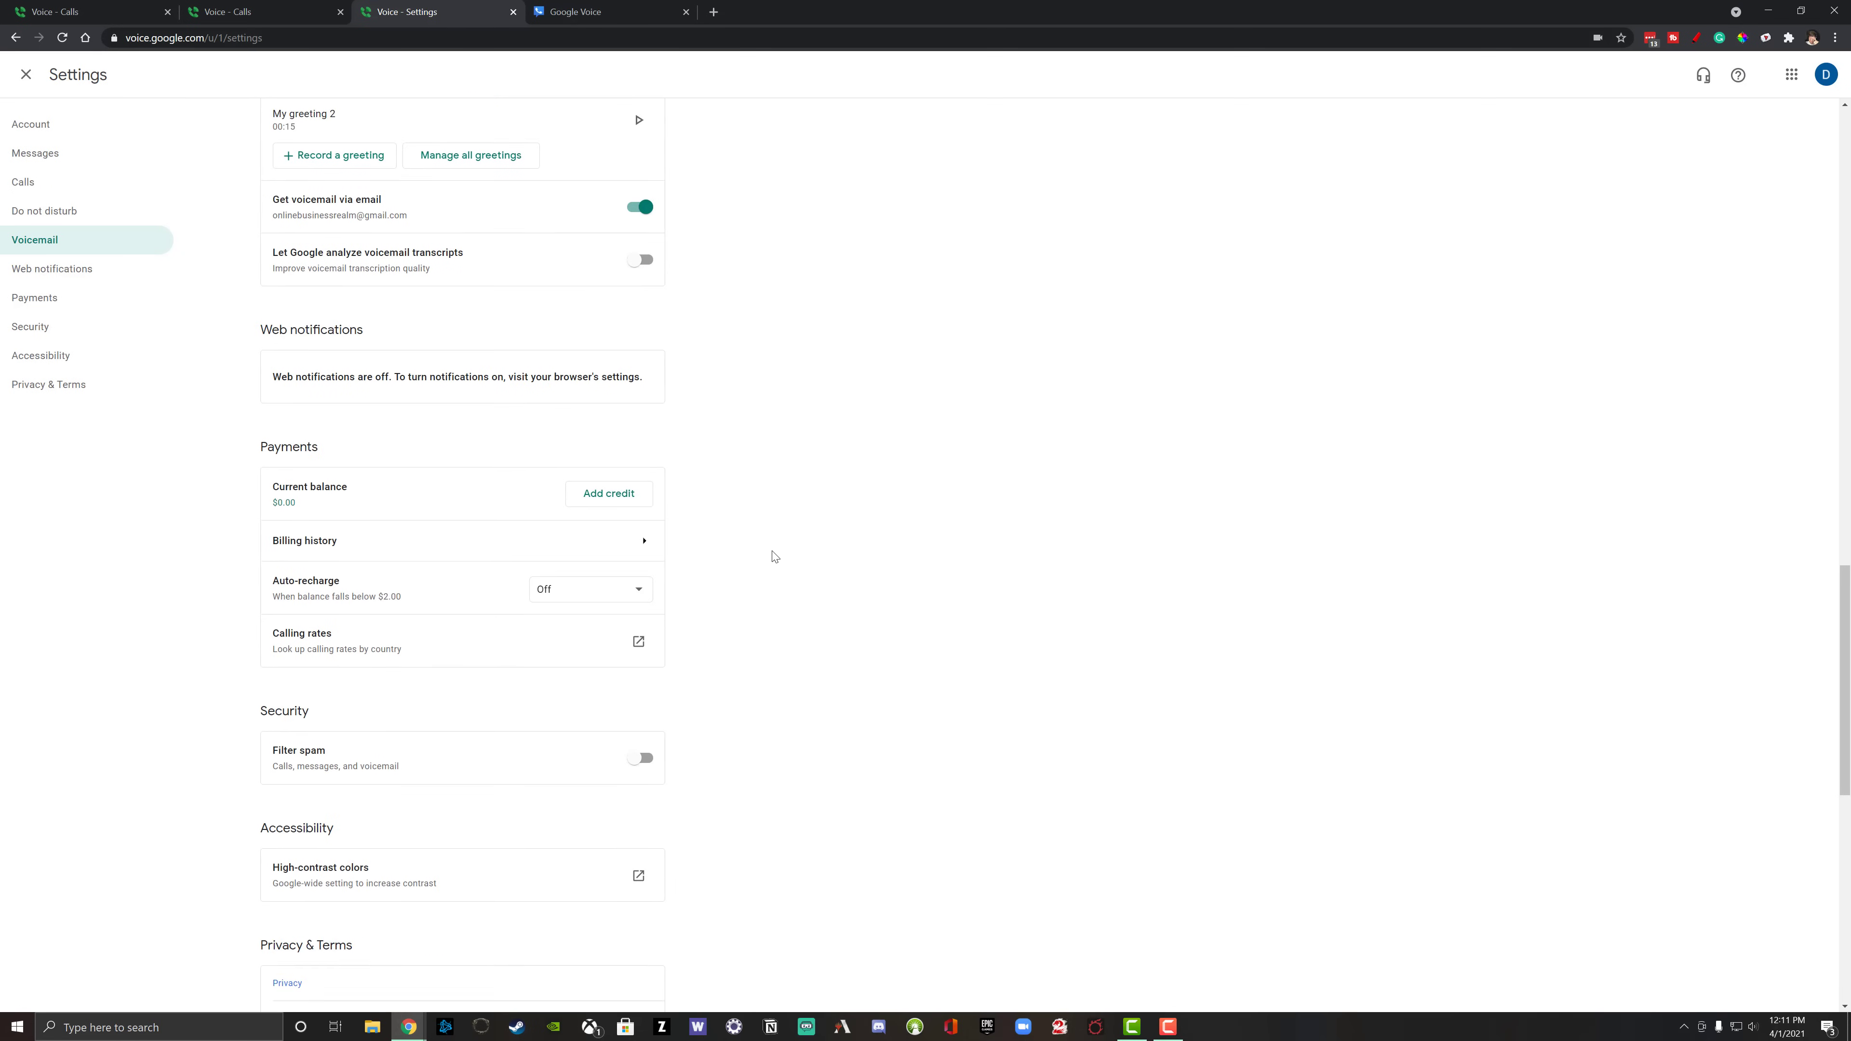
scroll(774, 556, "down", 1)
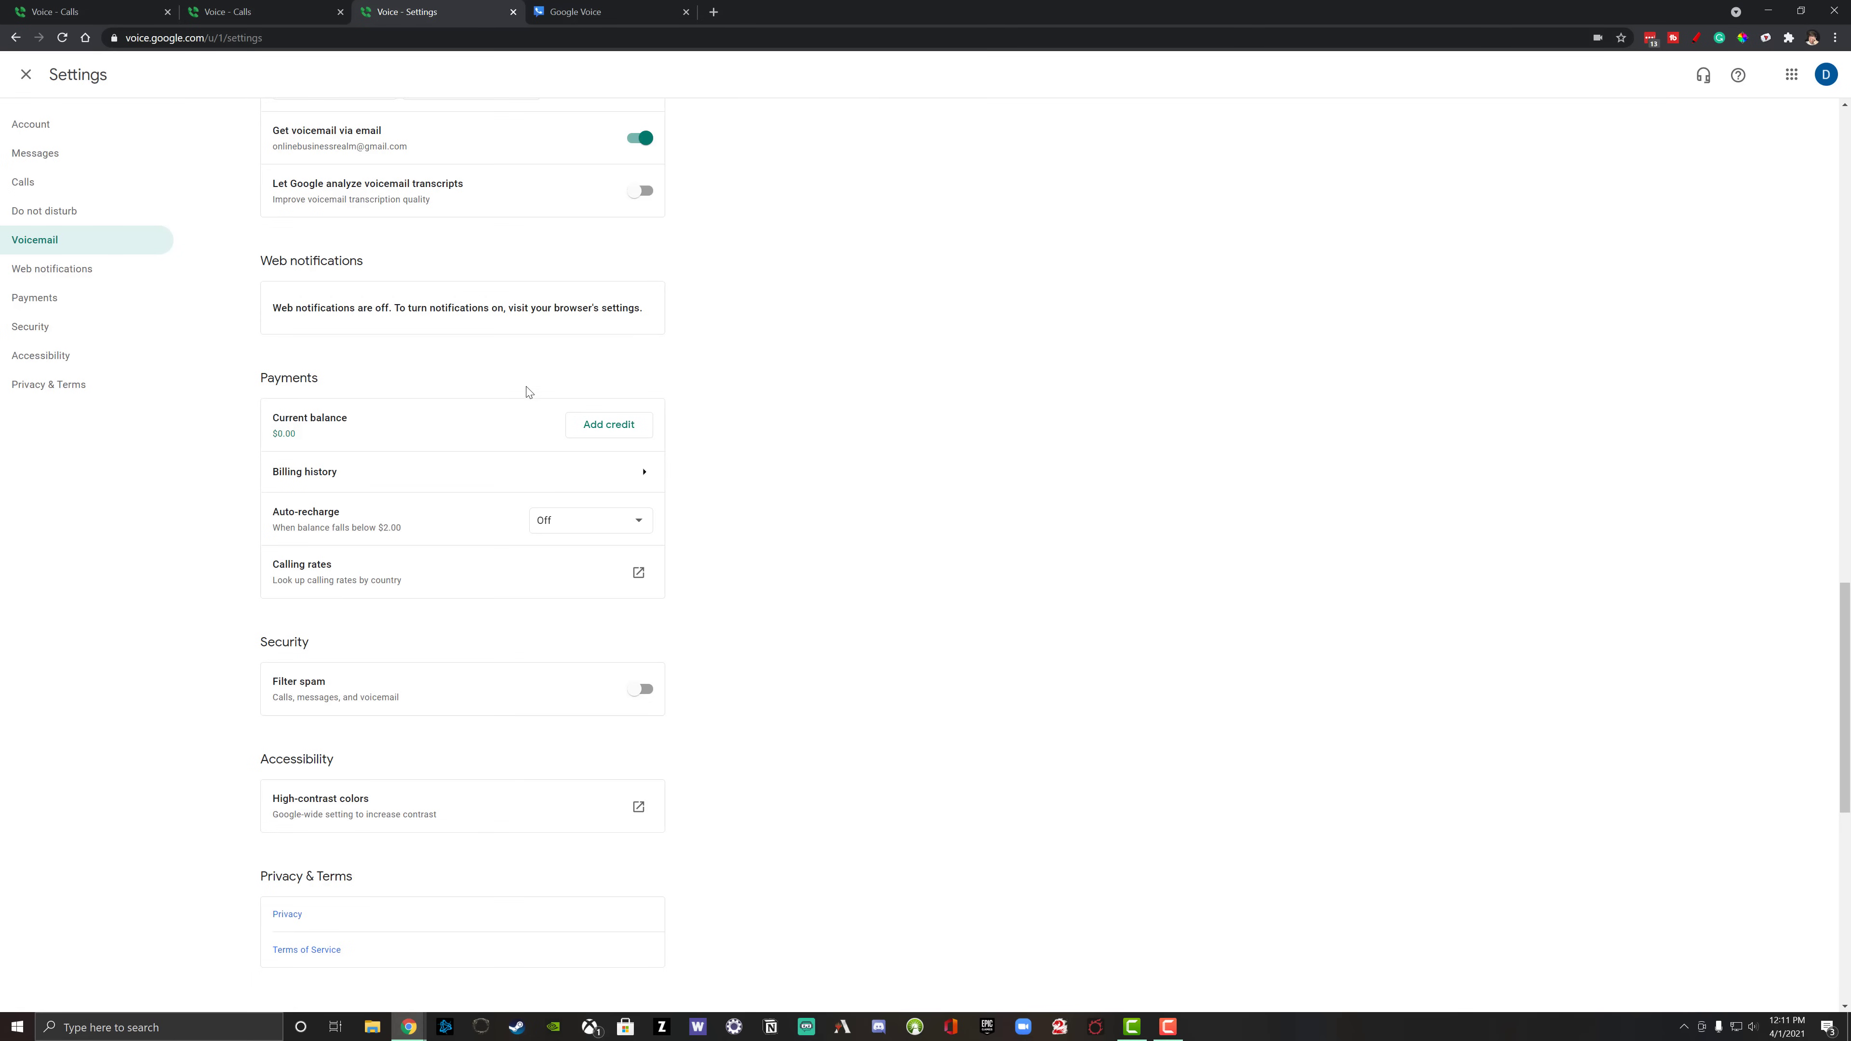
scroll(814, 458, "down", 3)
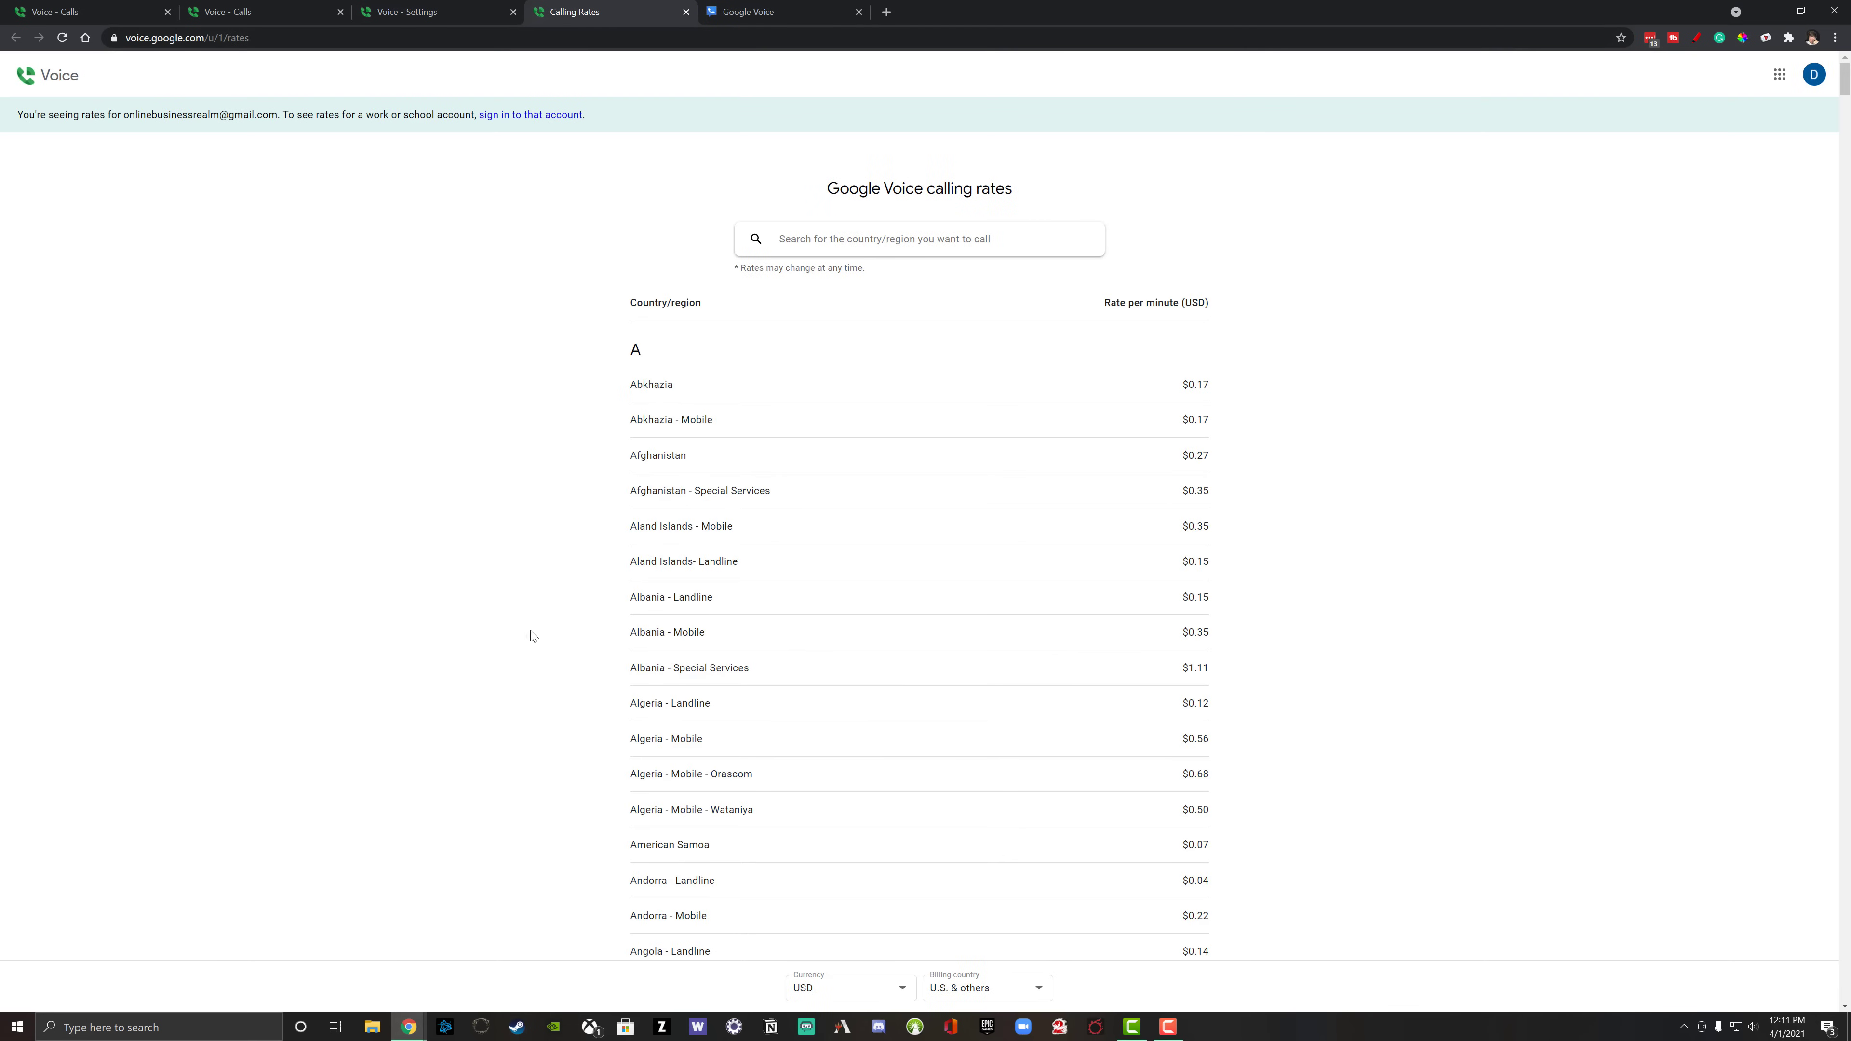
scroll(813, 628, "down", 8)
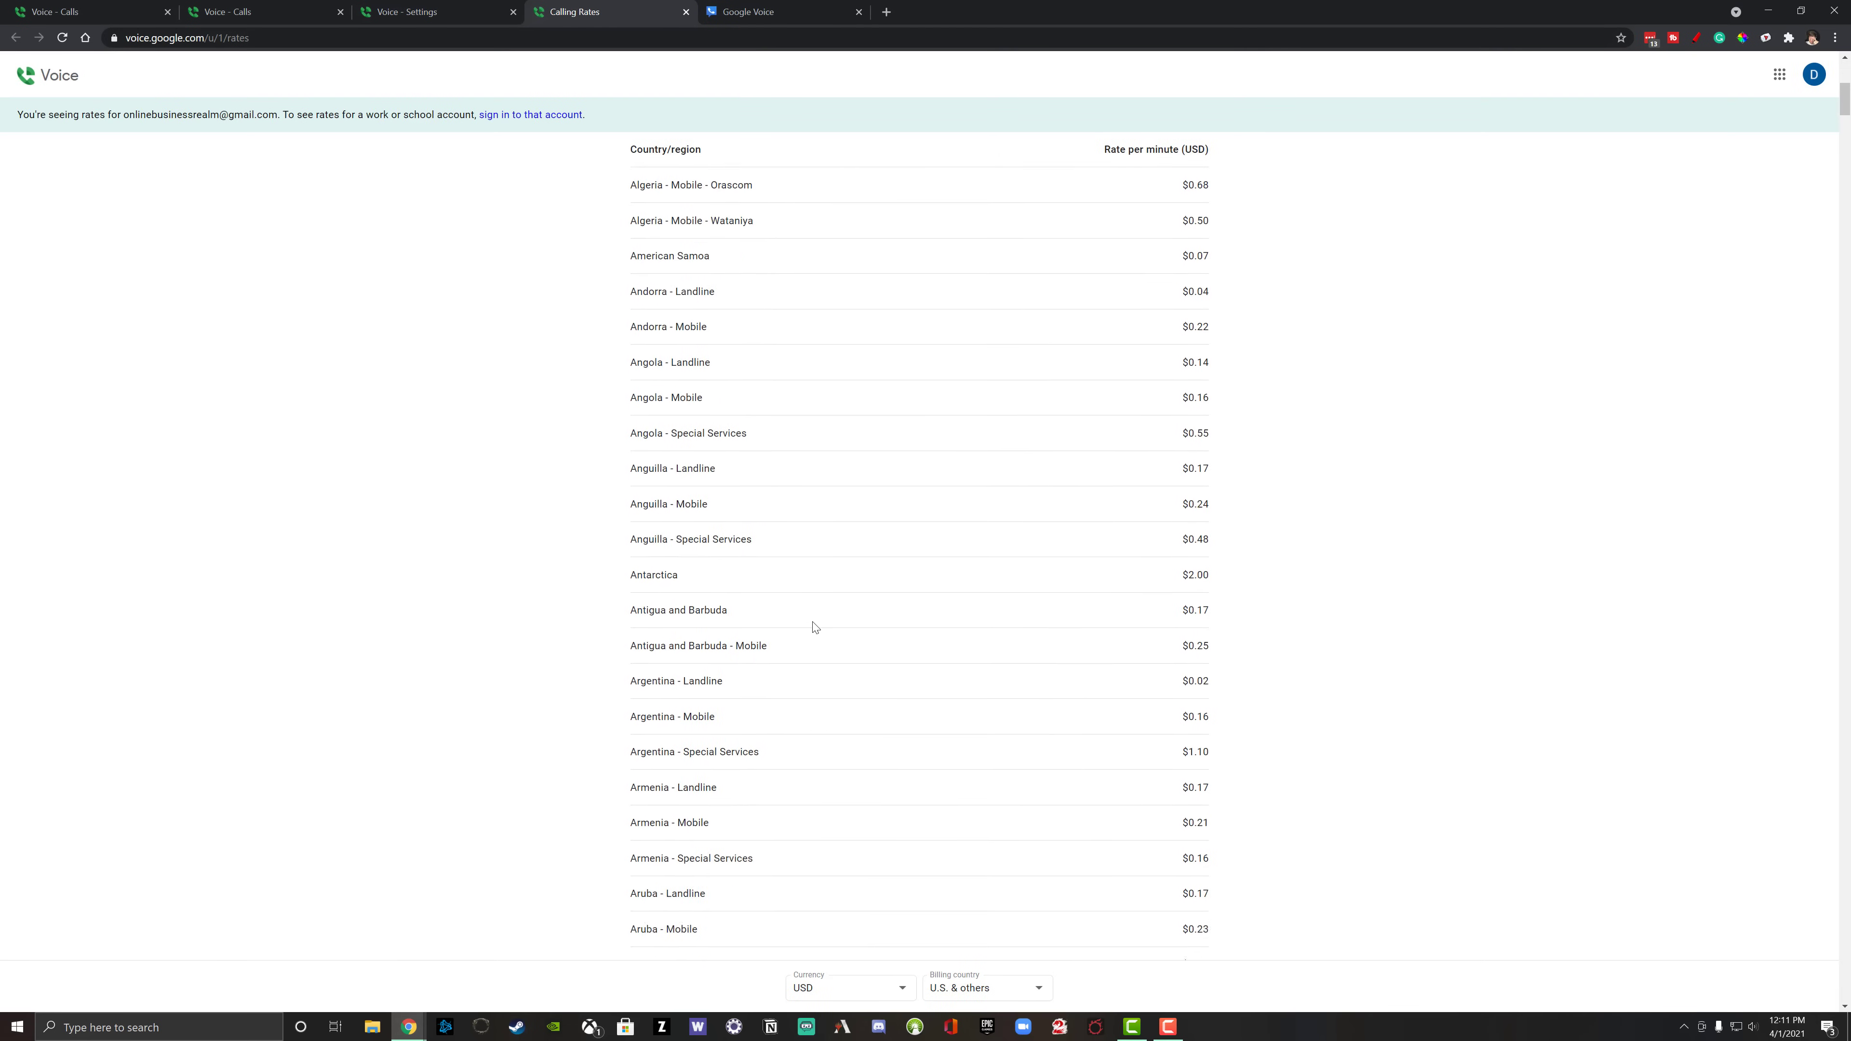
scroll(814, 628, "down", 10)
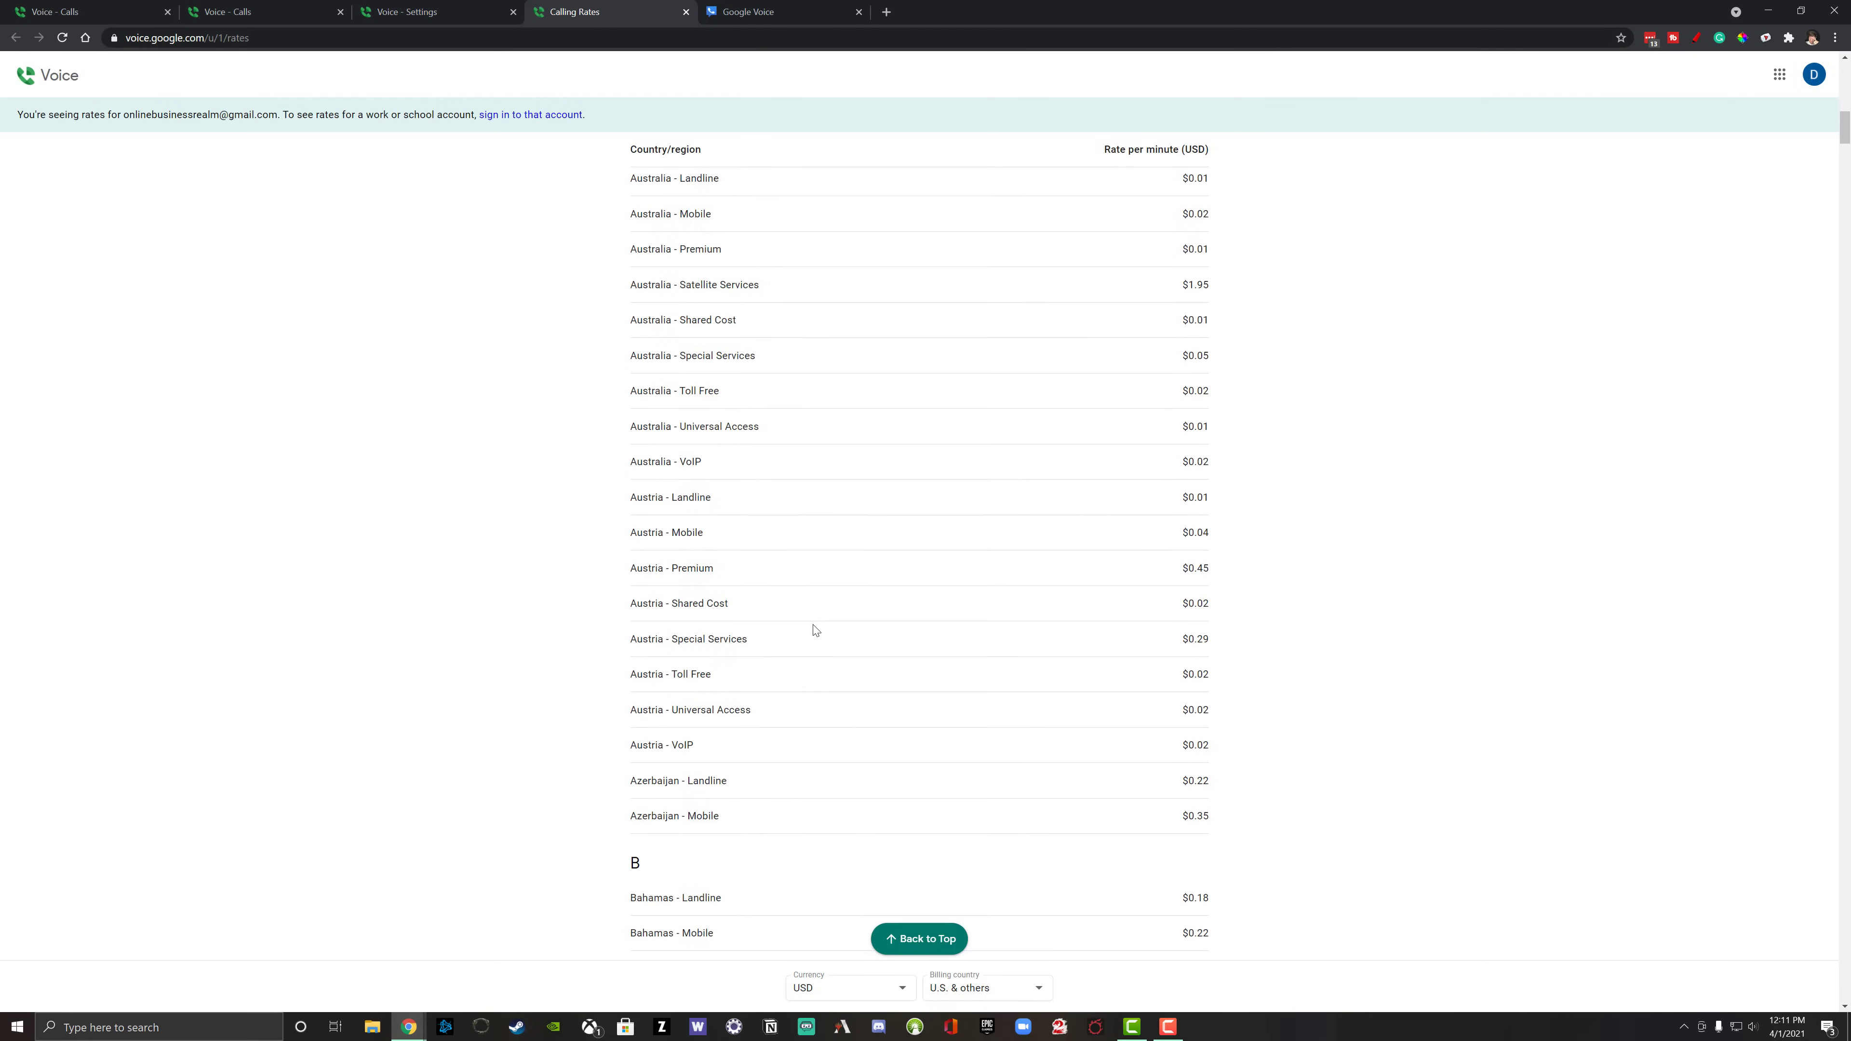
scroll(815, 629, "down", 4)
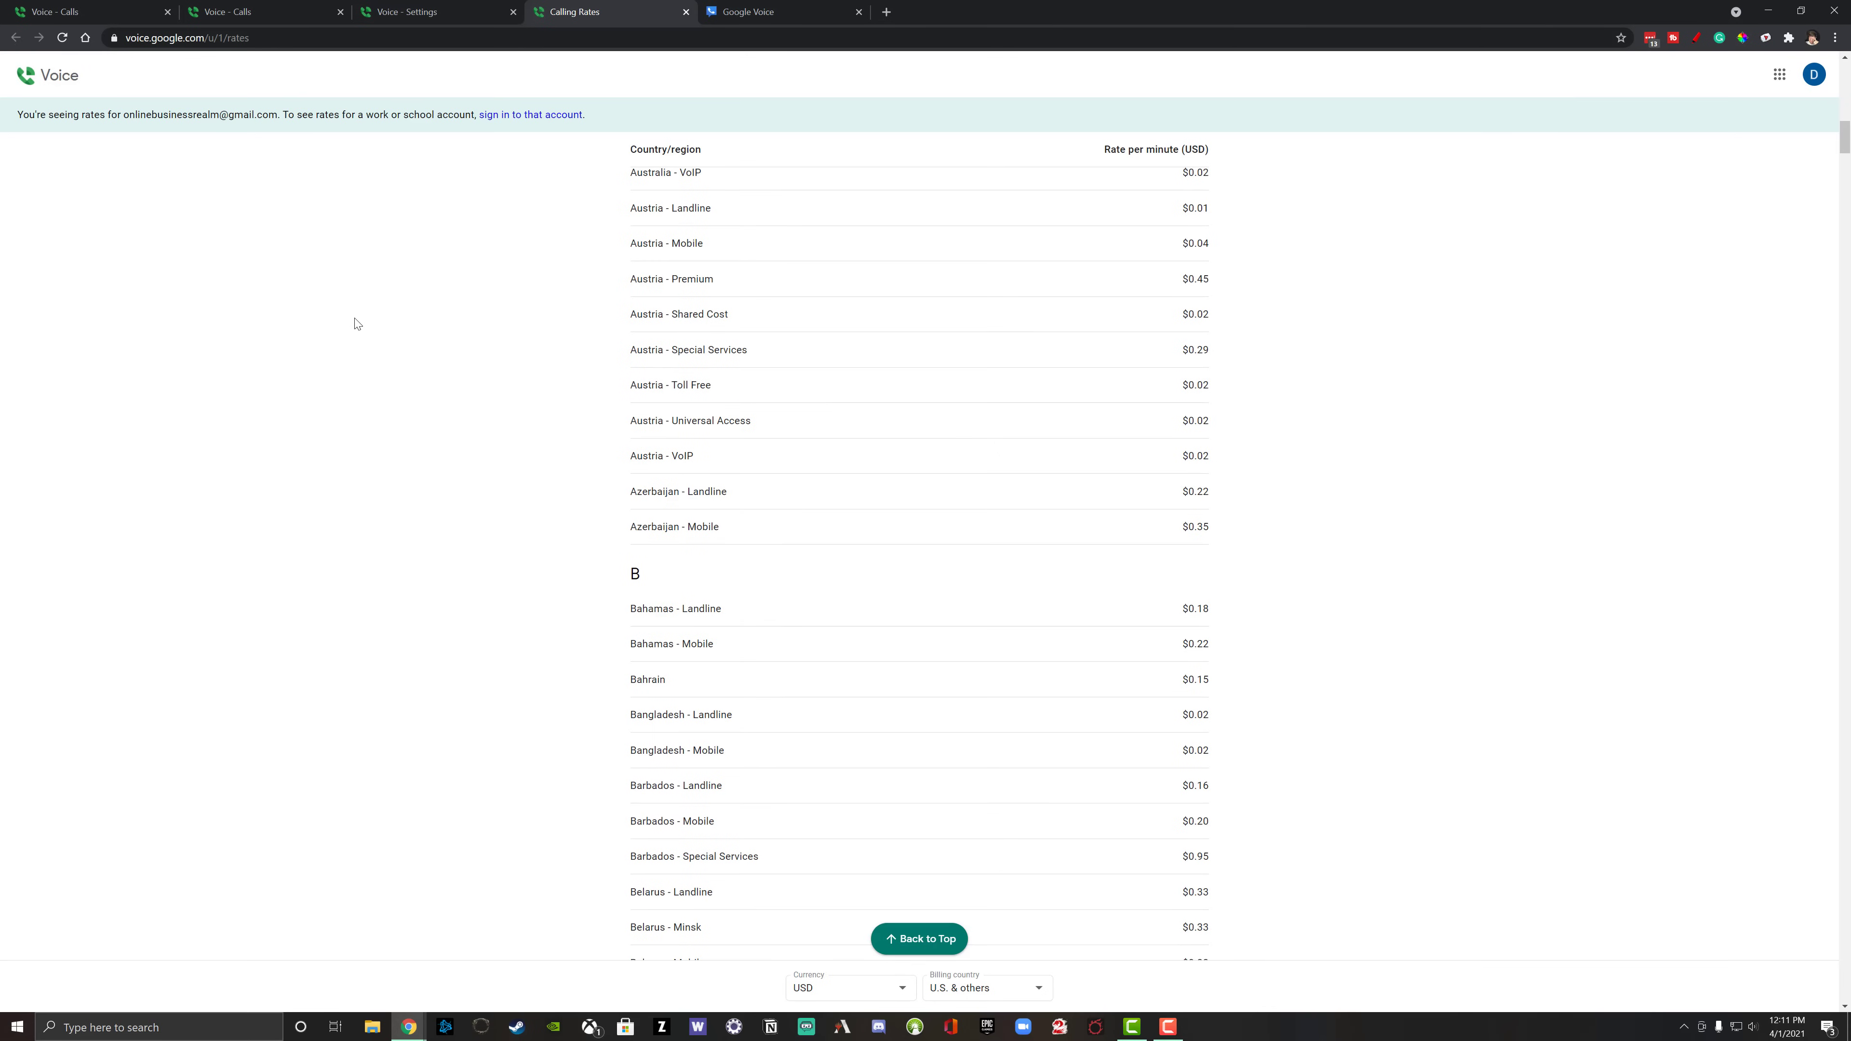
Return to the settings, view the available credit amounts and close the Add credit dialog without buying any
key("ctrl+shift+Tab")
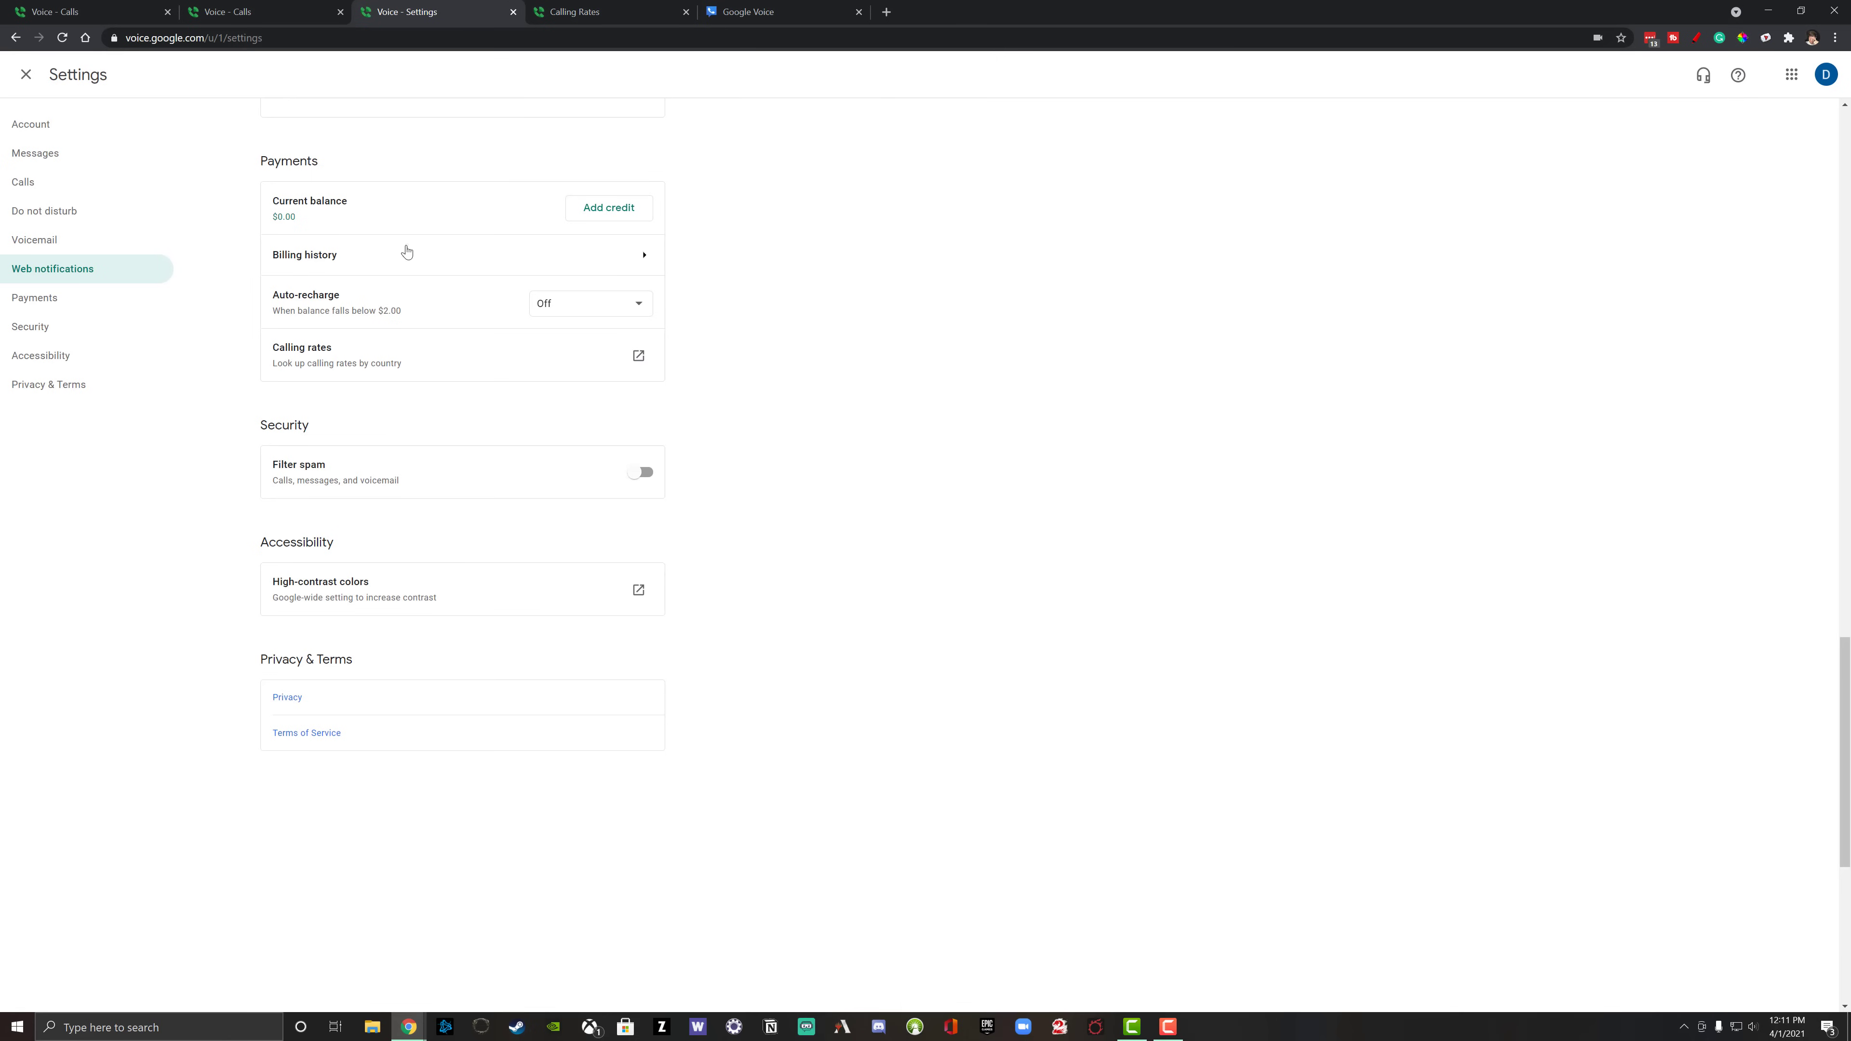
left_click(592, 213)
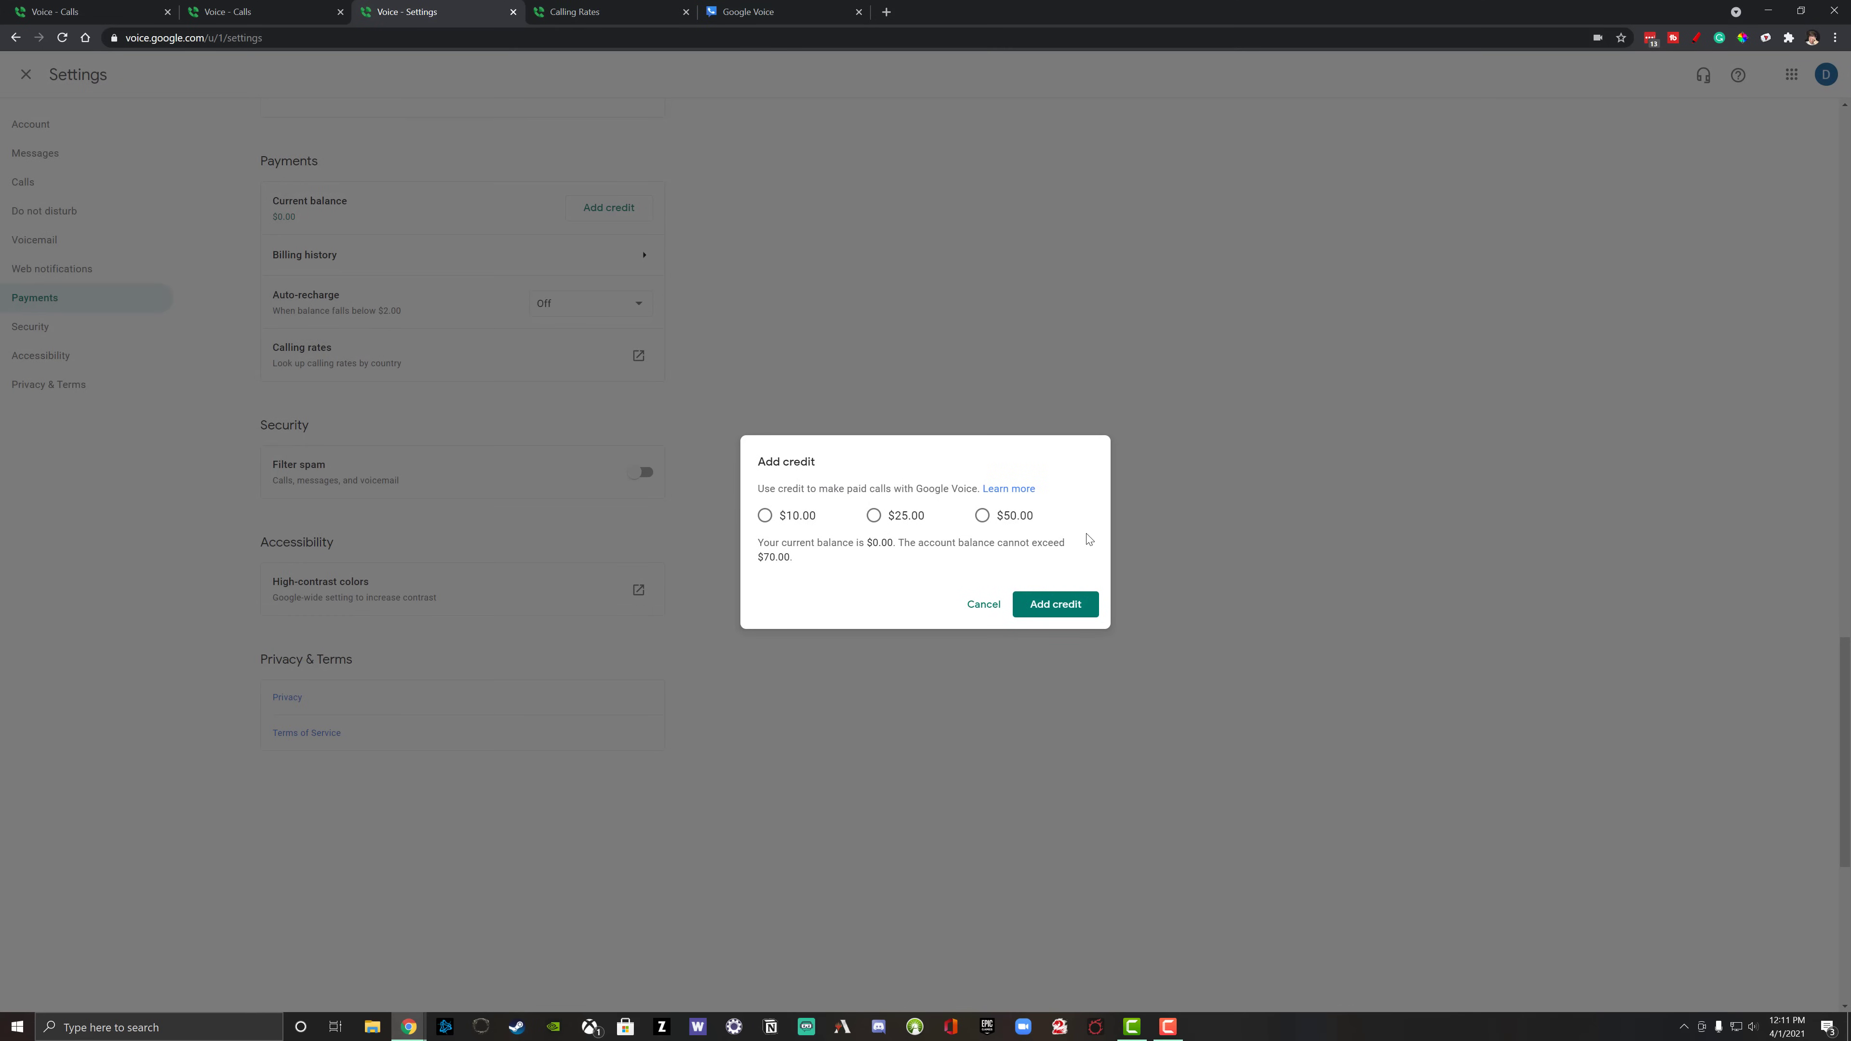
left_click(990, 610)
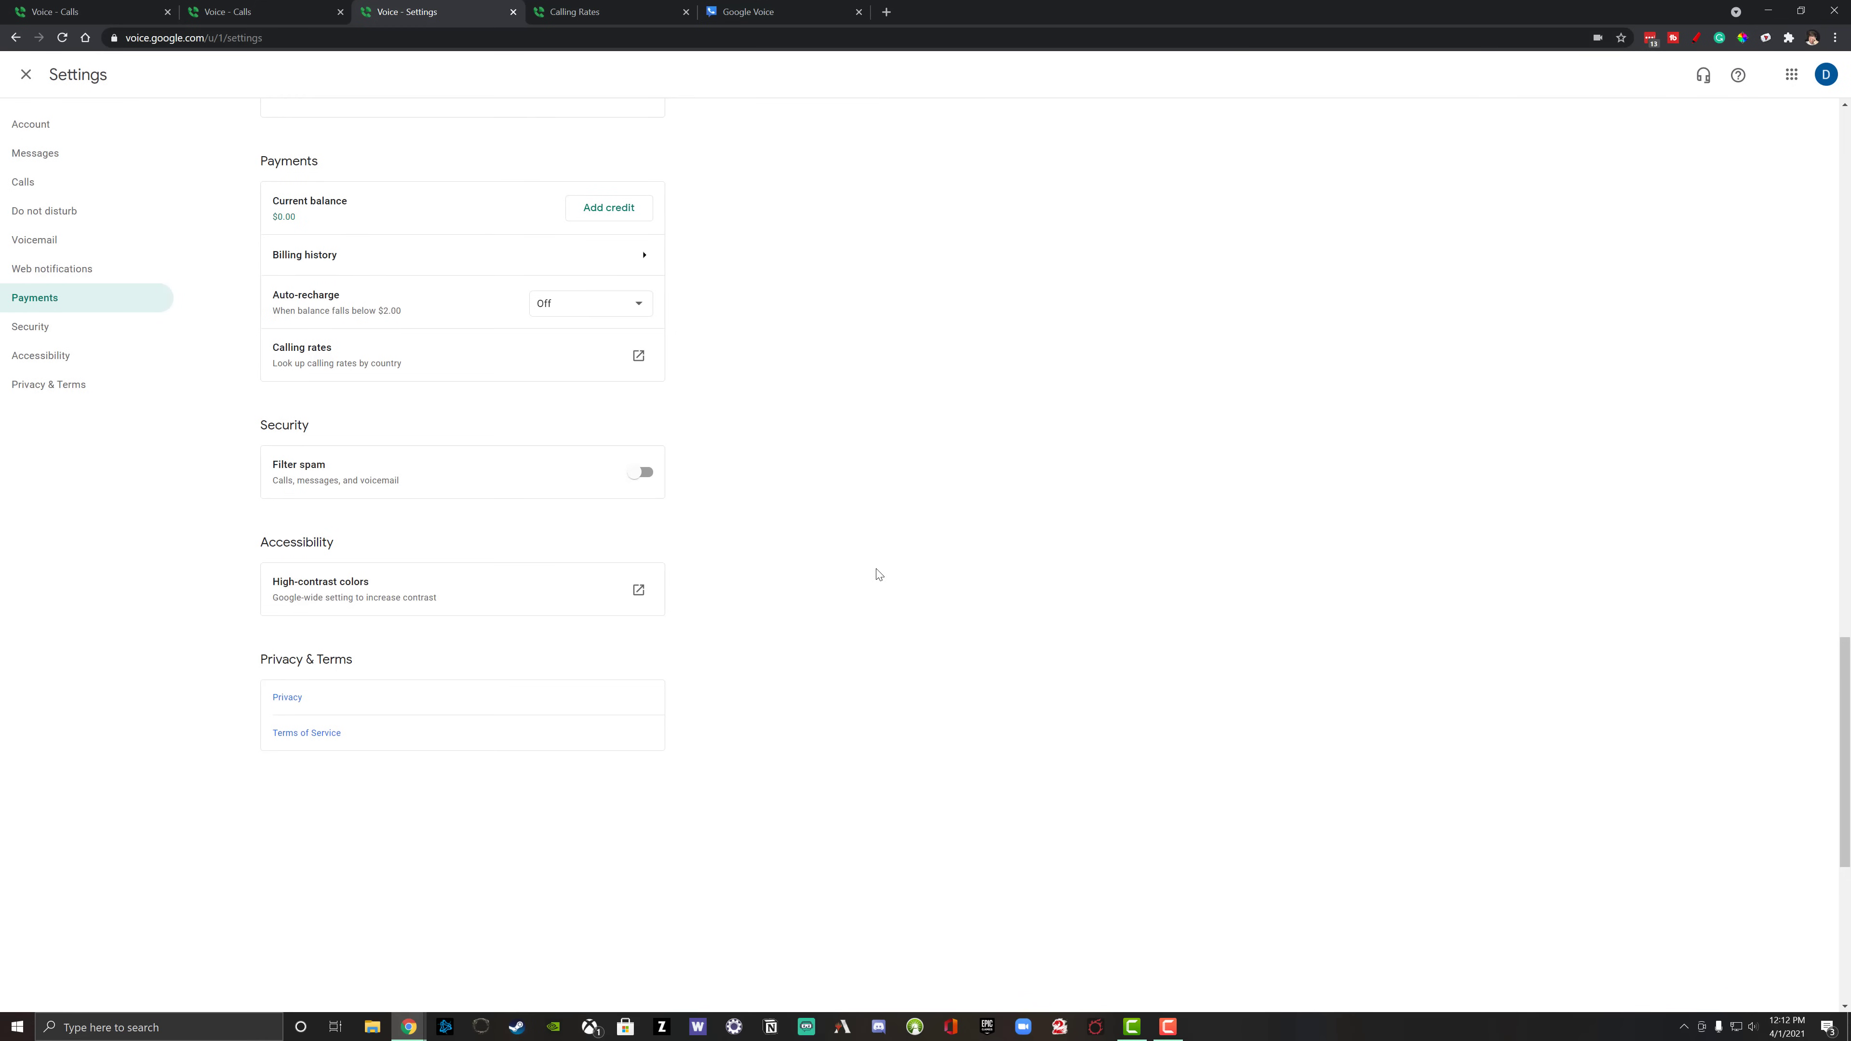
scroll(877, 584, "up", 1)
scroll(877, 591, "down", 3)
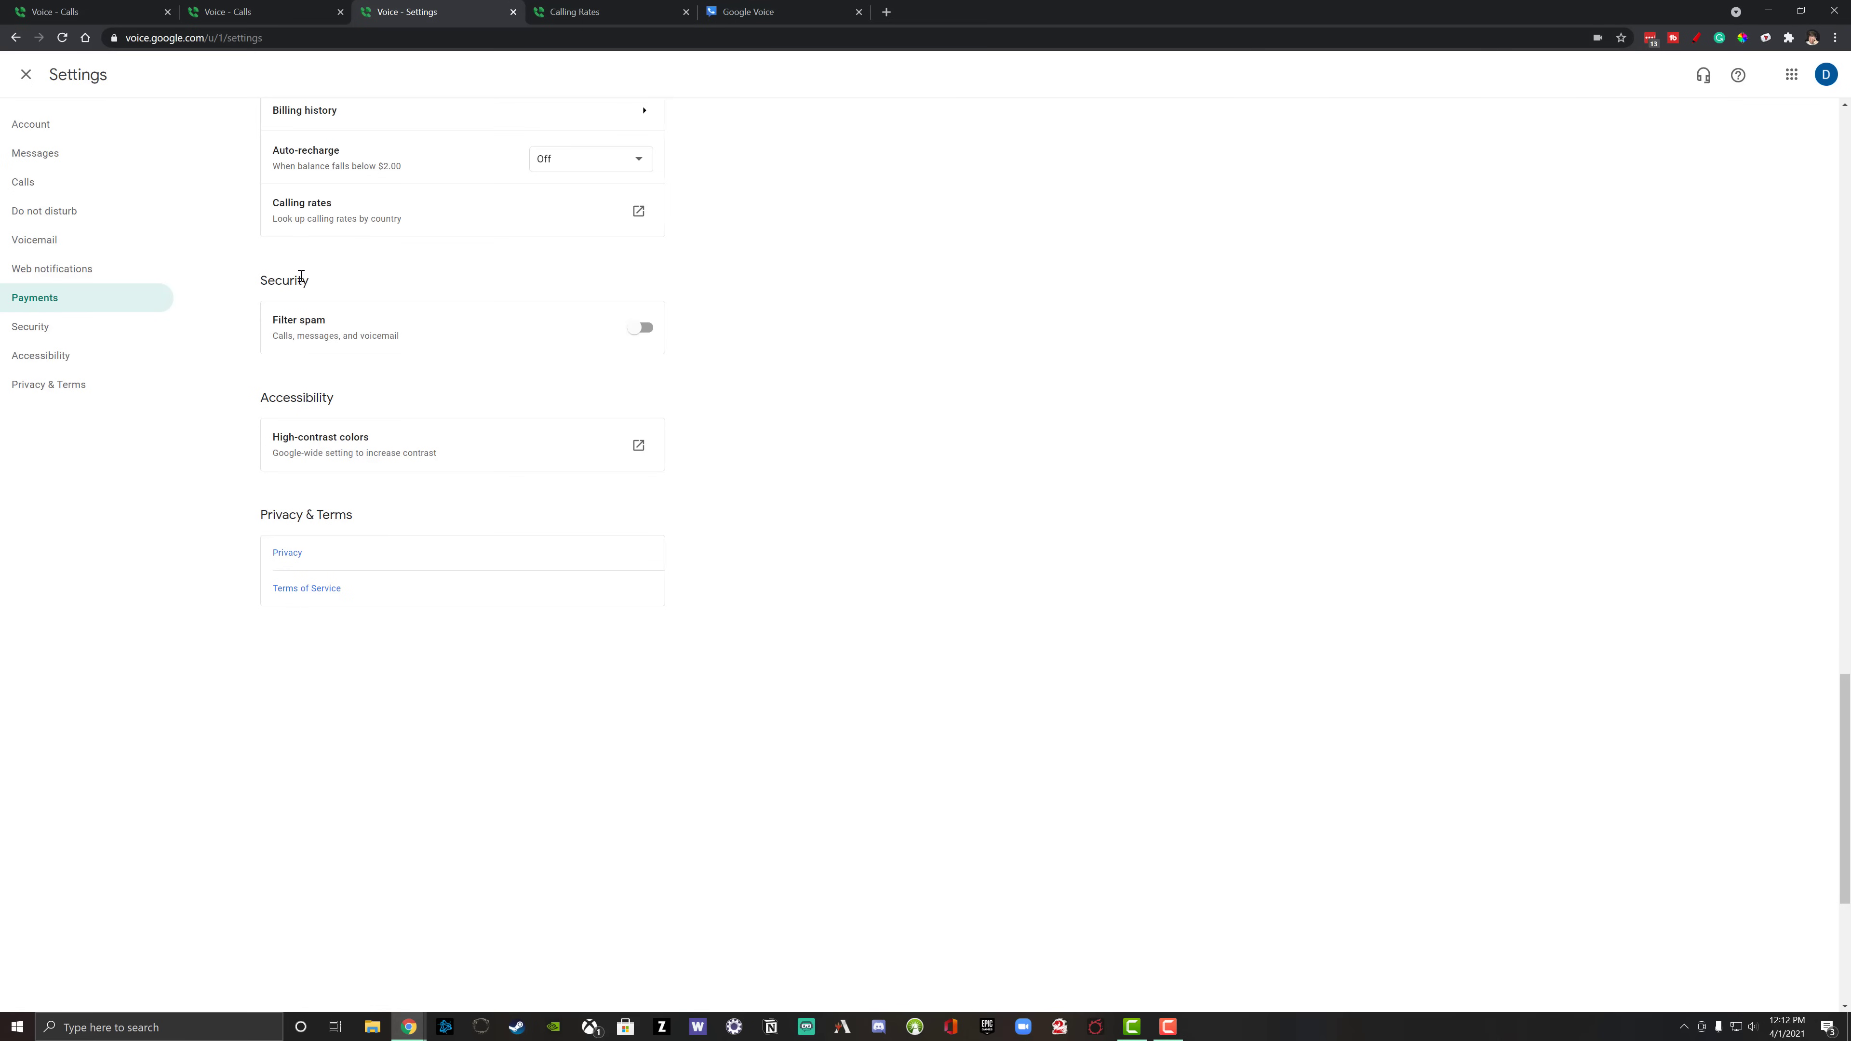
Leave the settings, dial a ten-digit phone number on the keypad, place the call and hang up
left_click(25, 75)
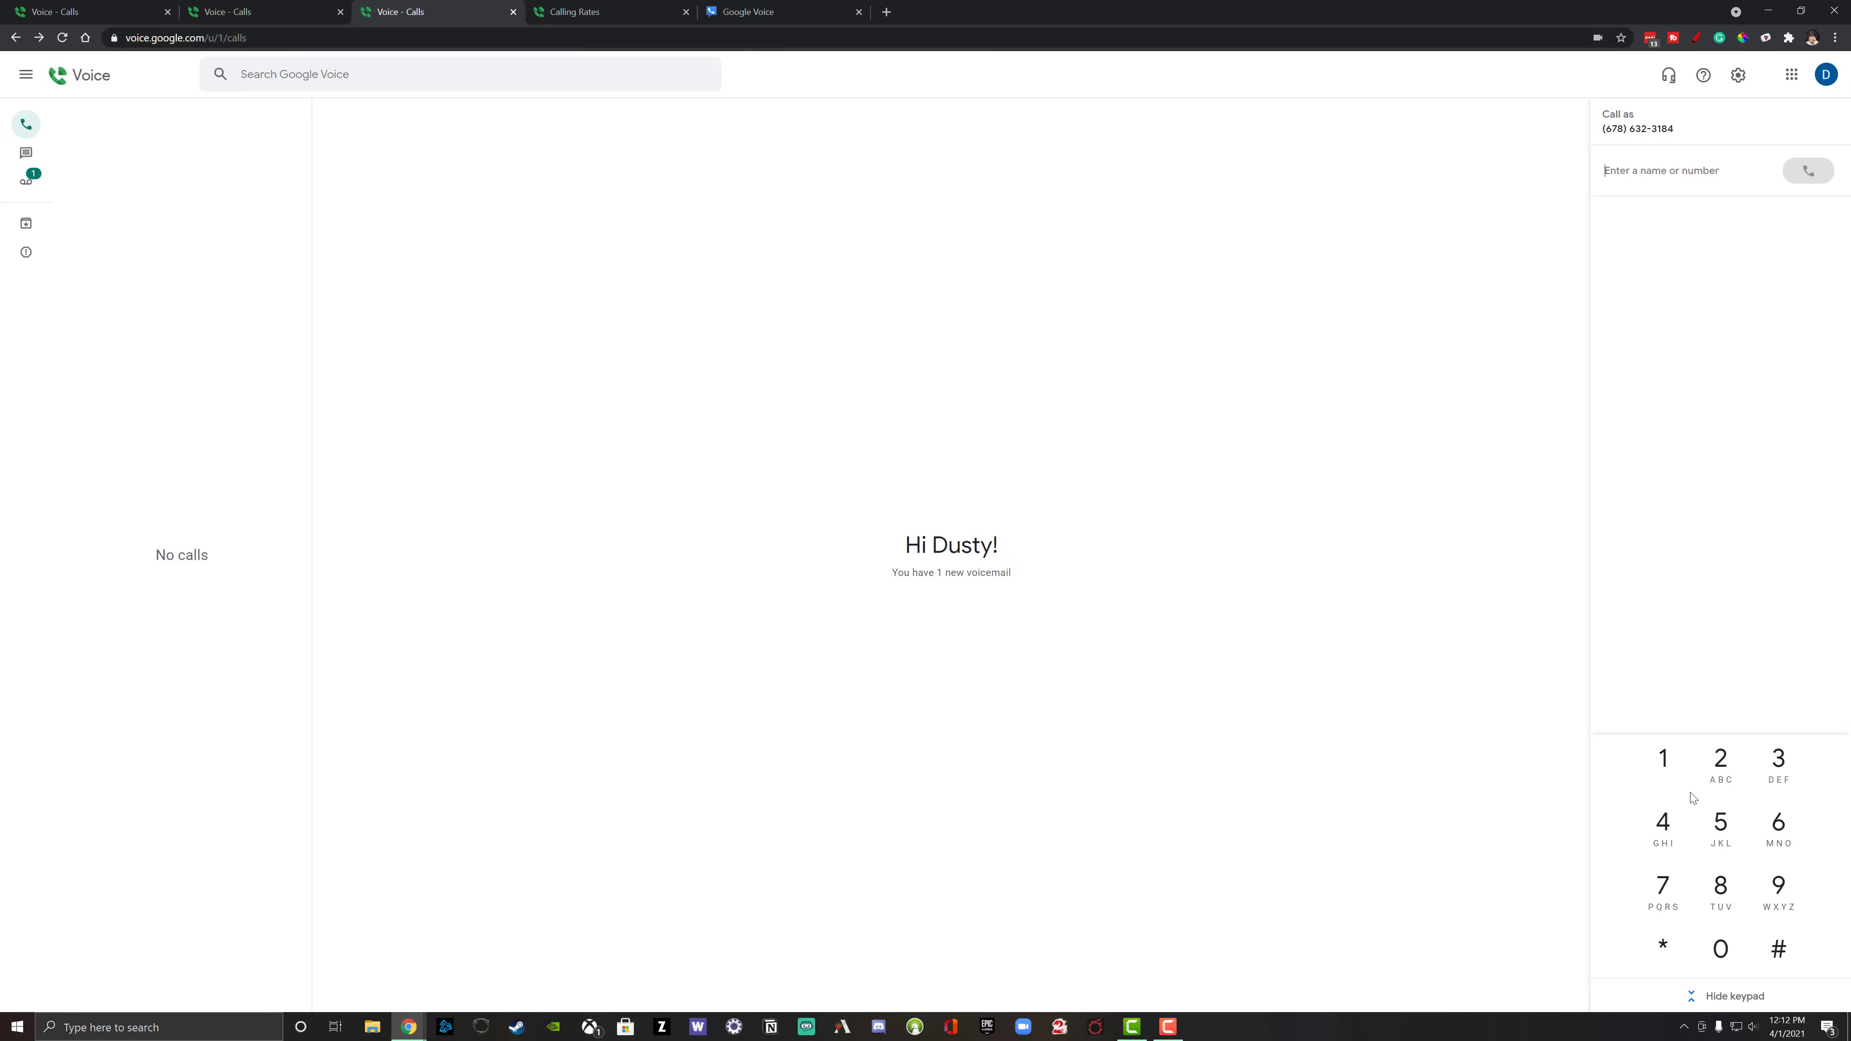
left_click(1664, 888)
left_click(1664, 888)
left_click(1722, 948)
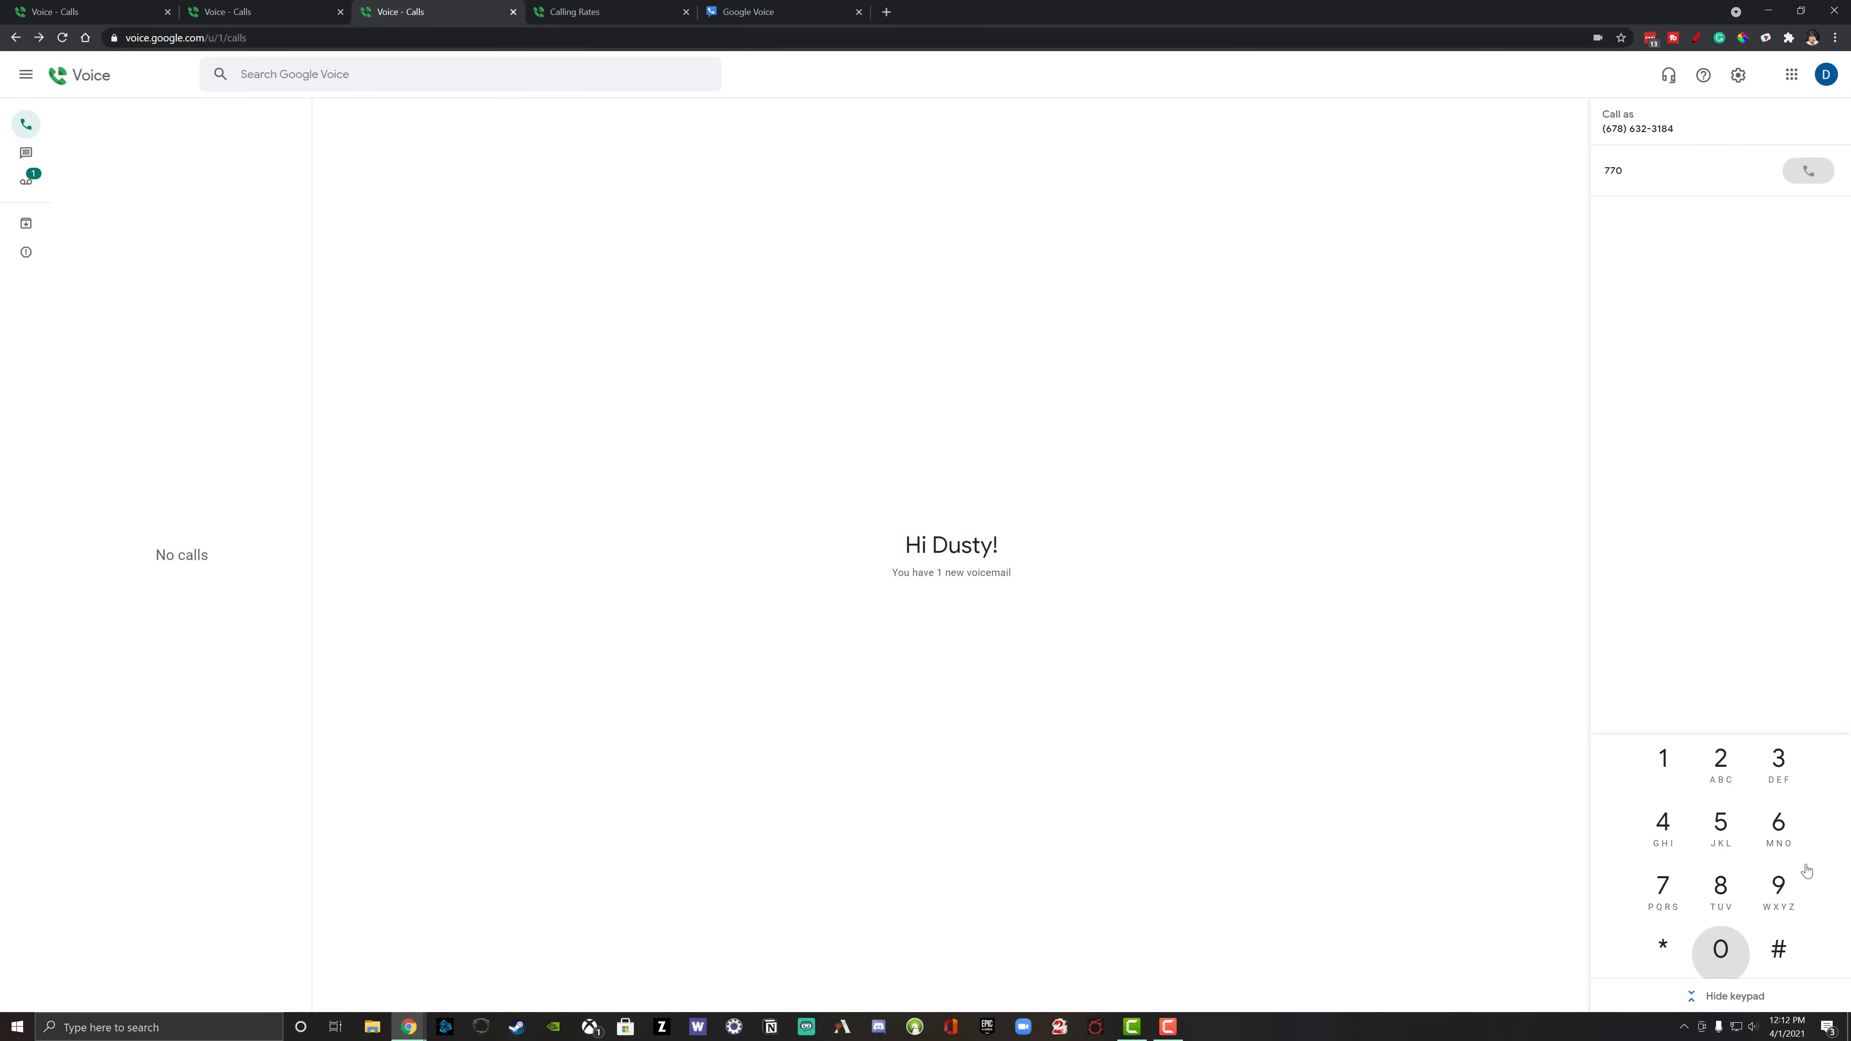
type("534")
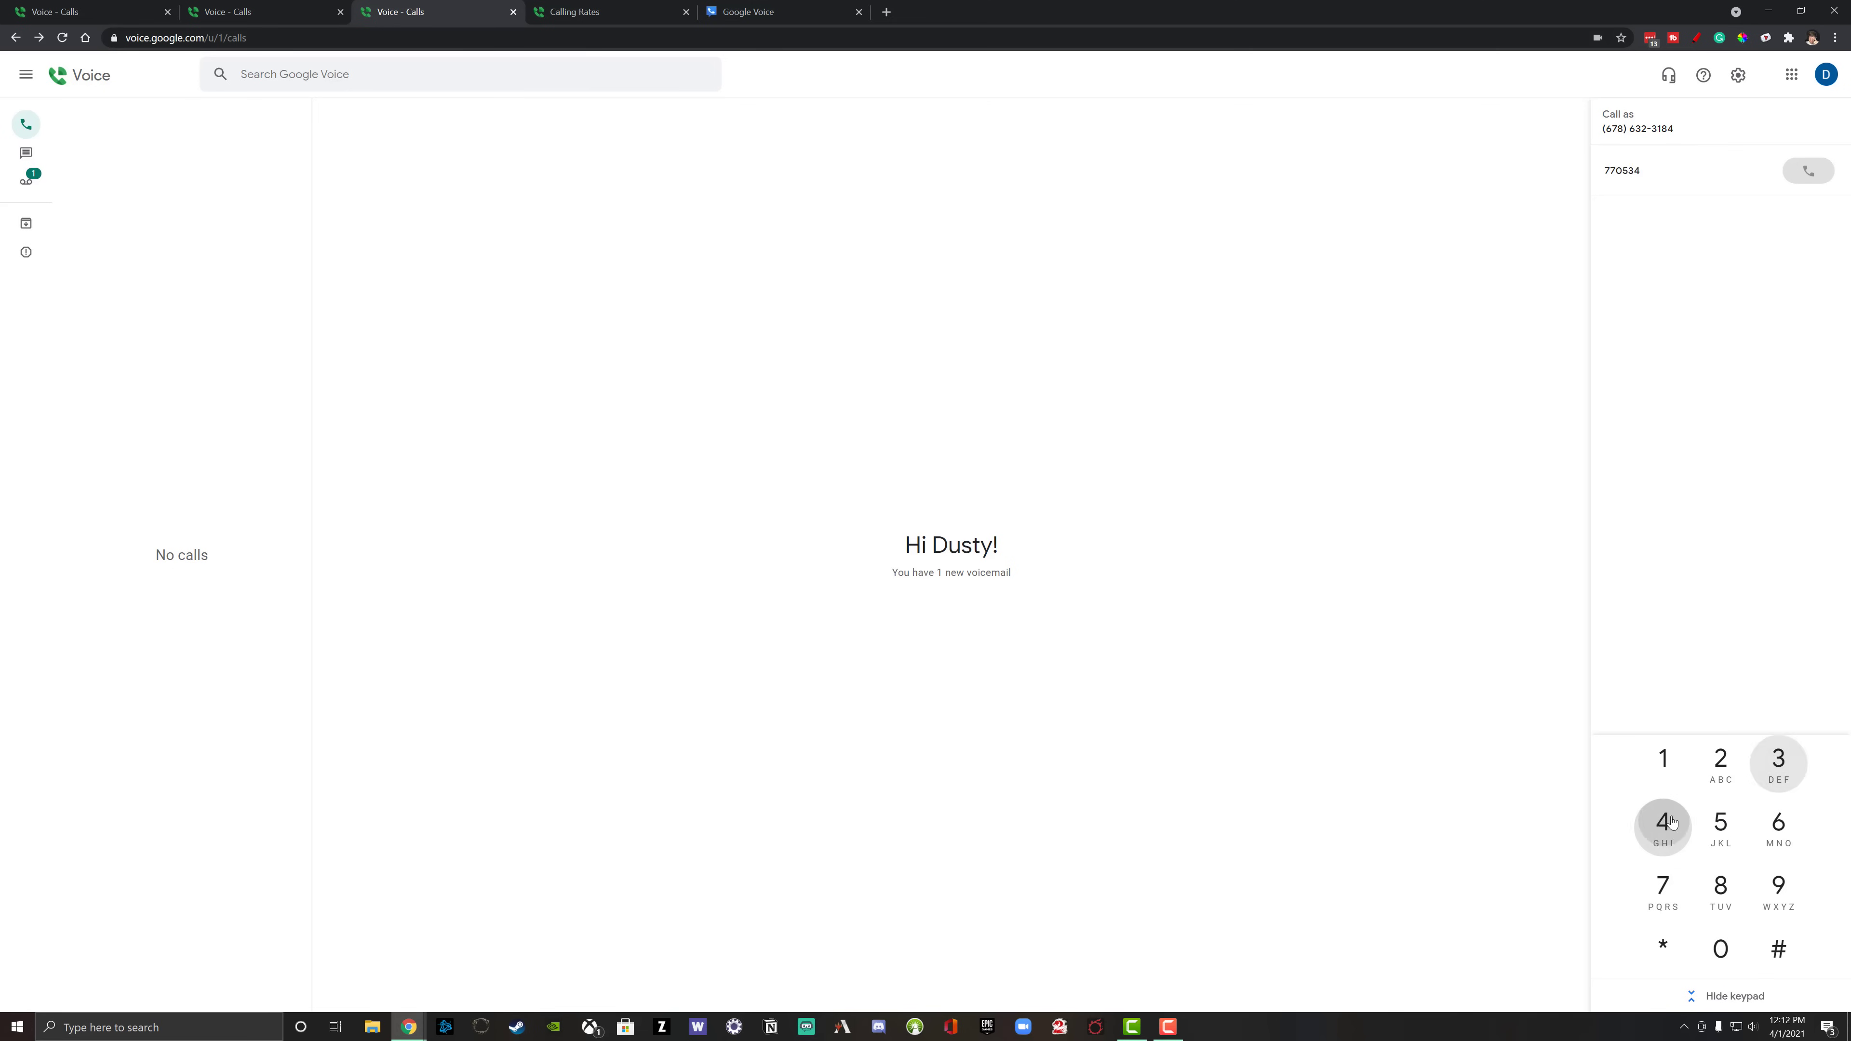
type("2044")
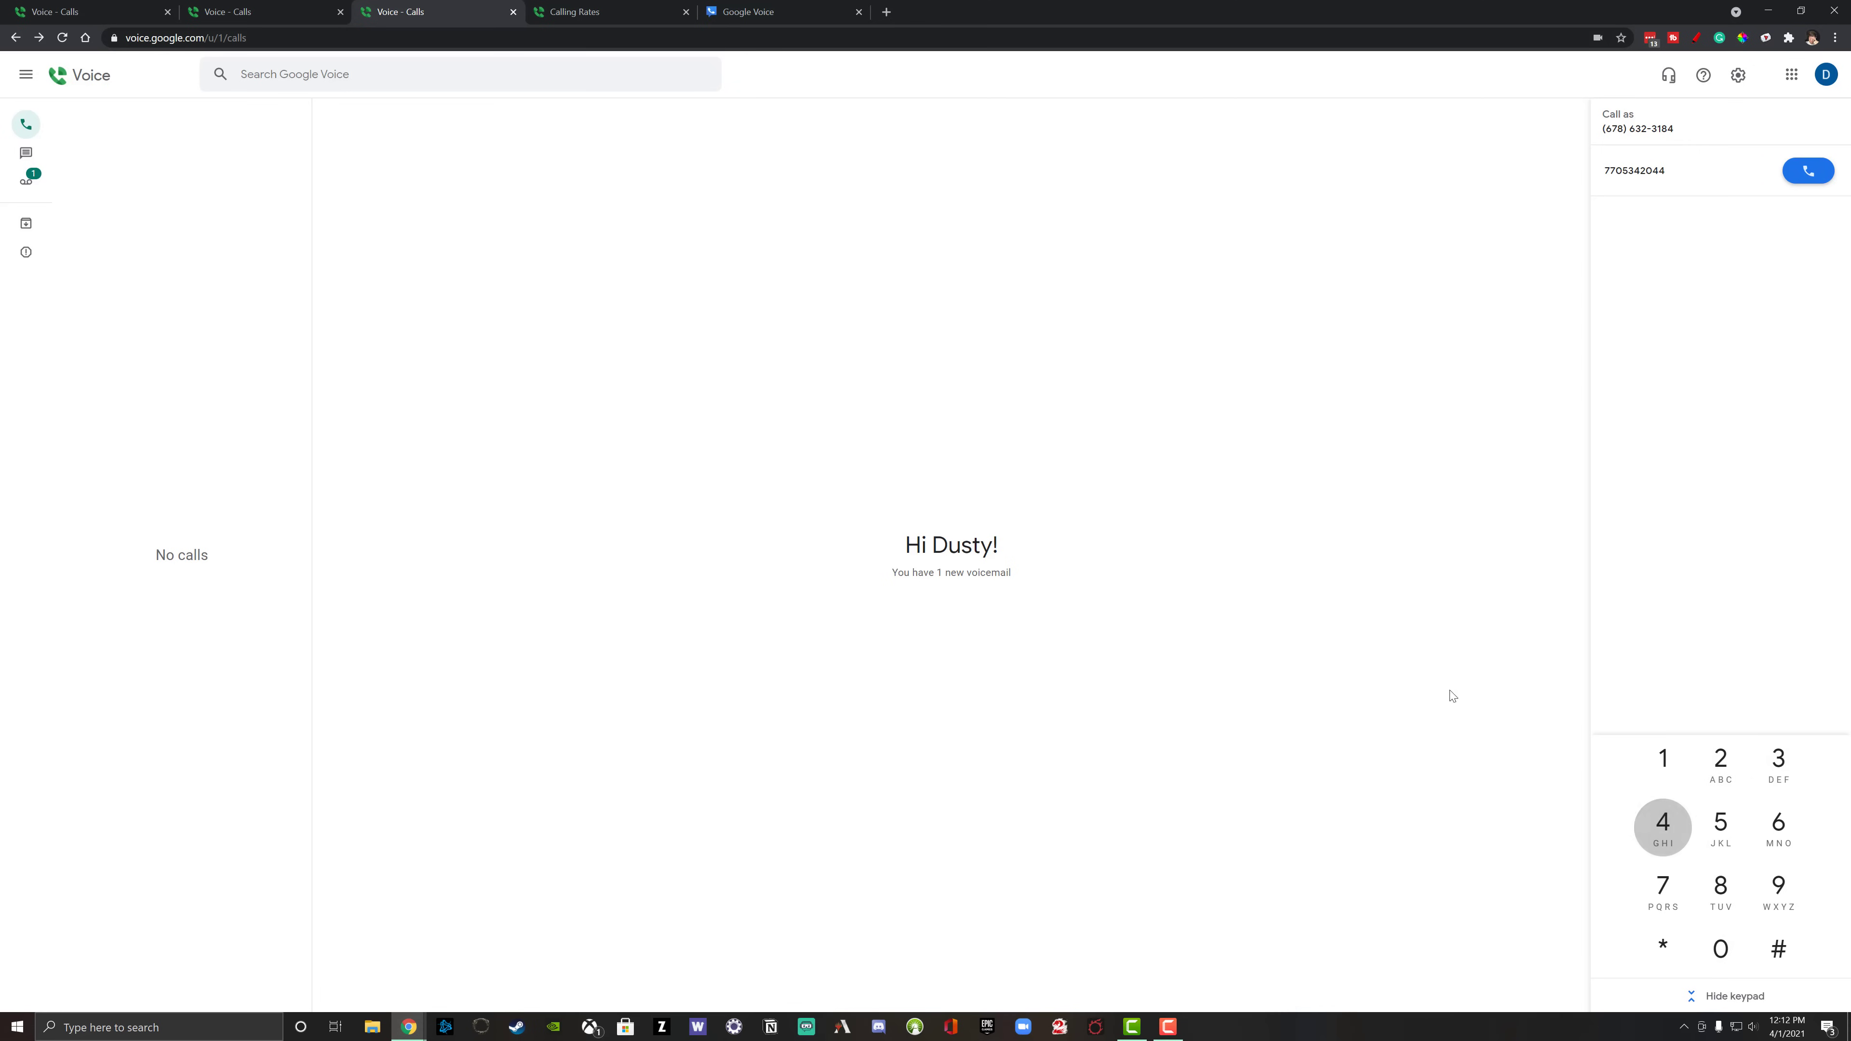
left_click(1797, 181)
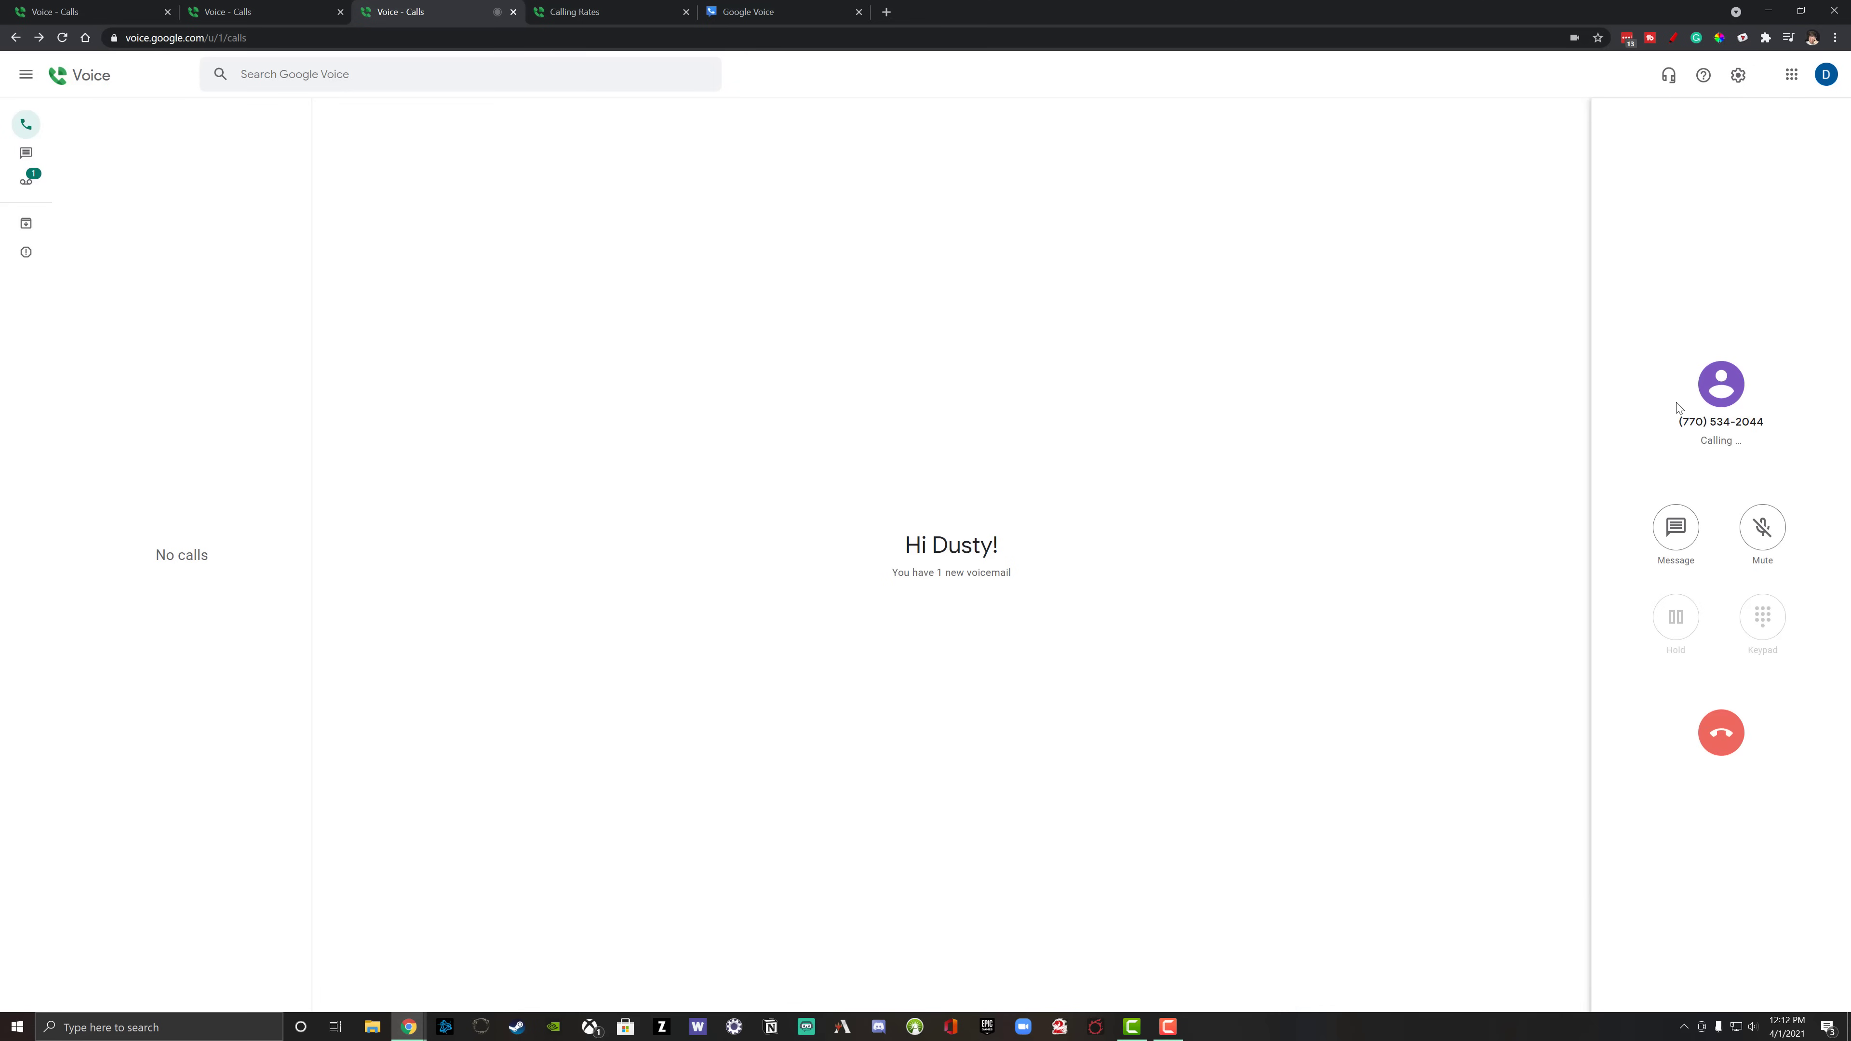
left_click(1720, 734)
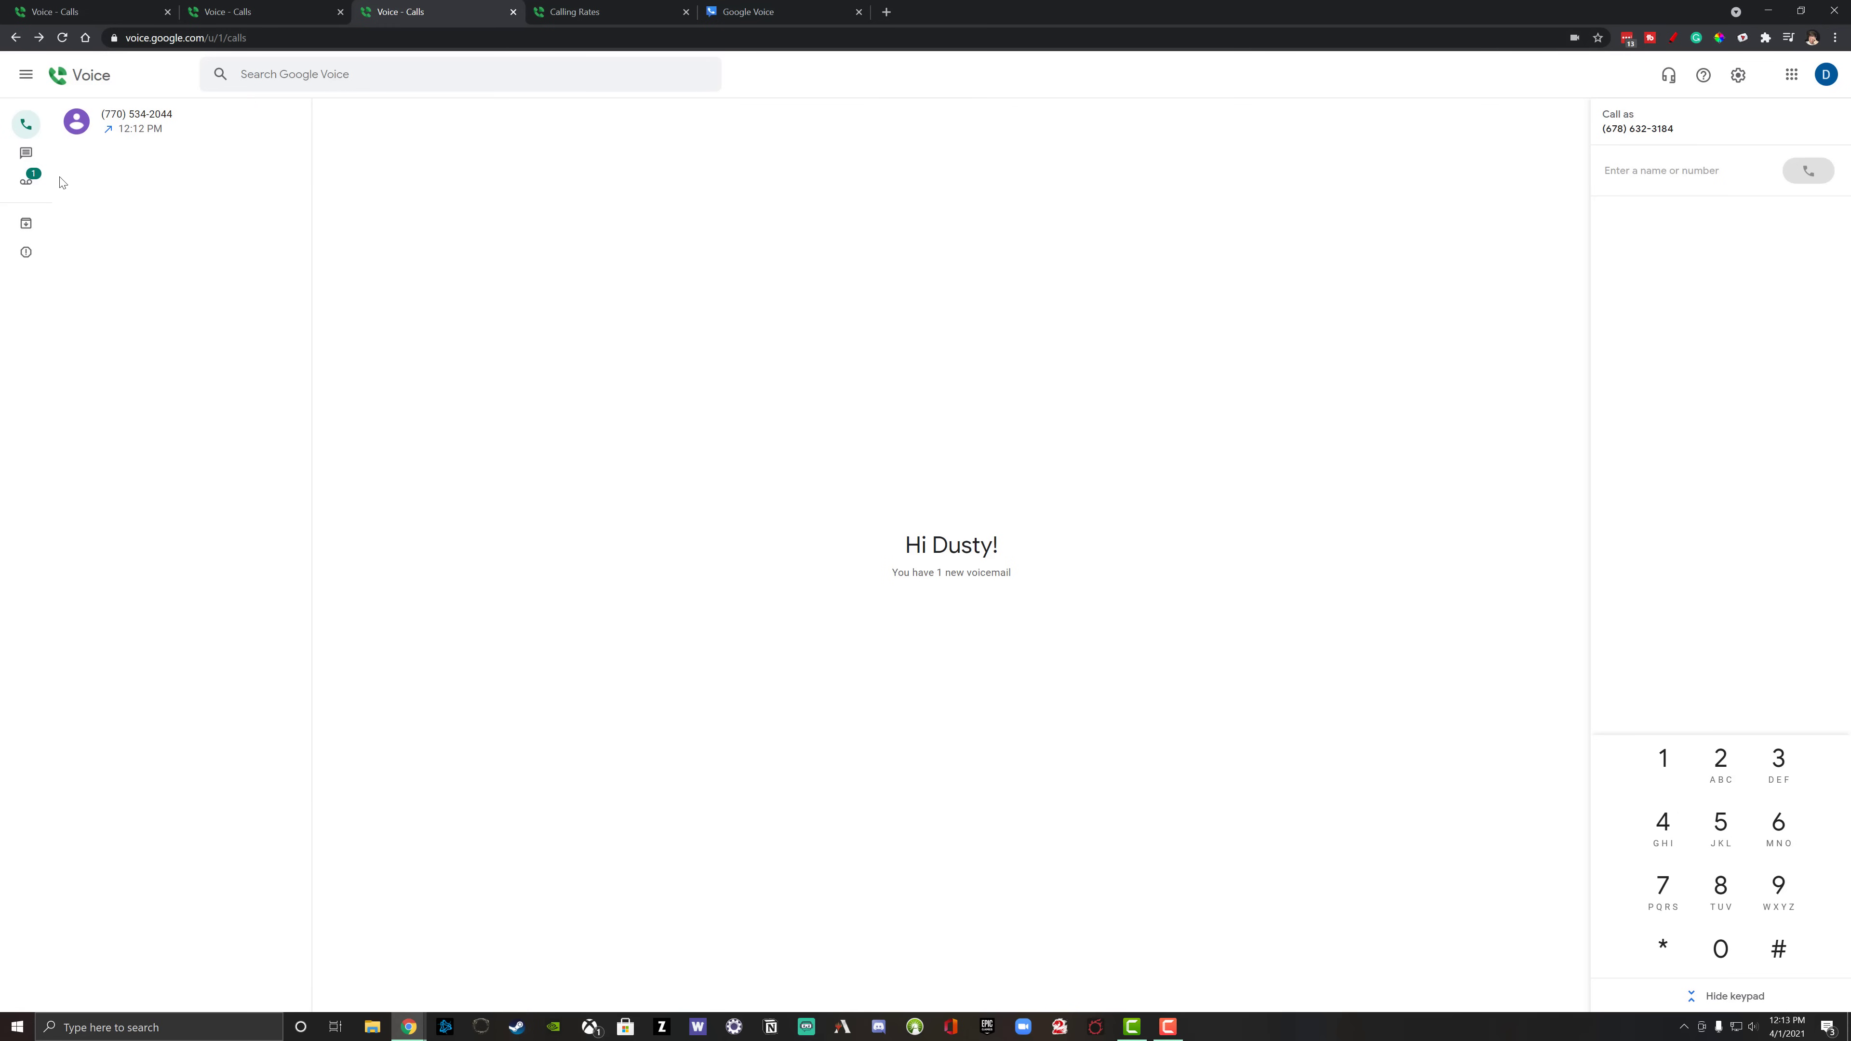
Open the messages, start a new message and try out the recipient field with the start of a phone number
left_click(25, 153)
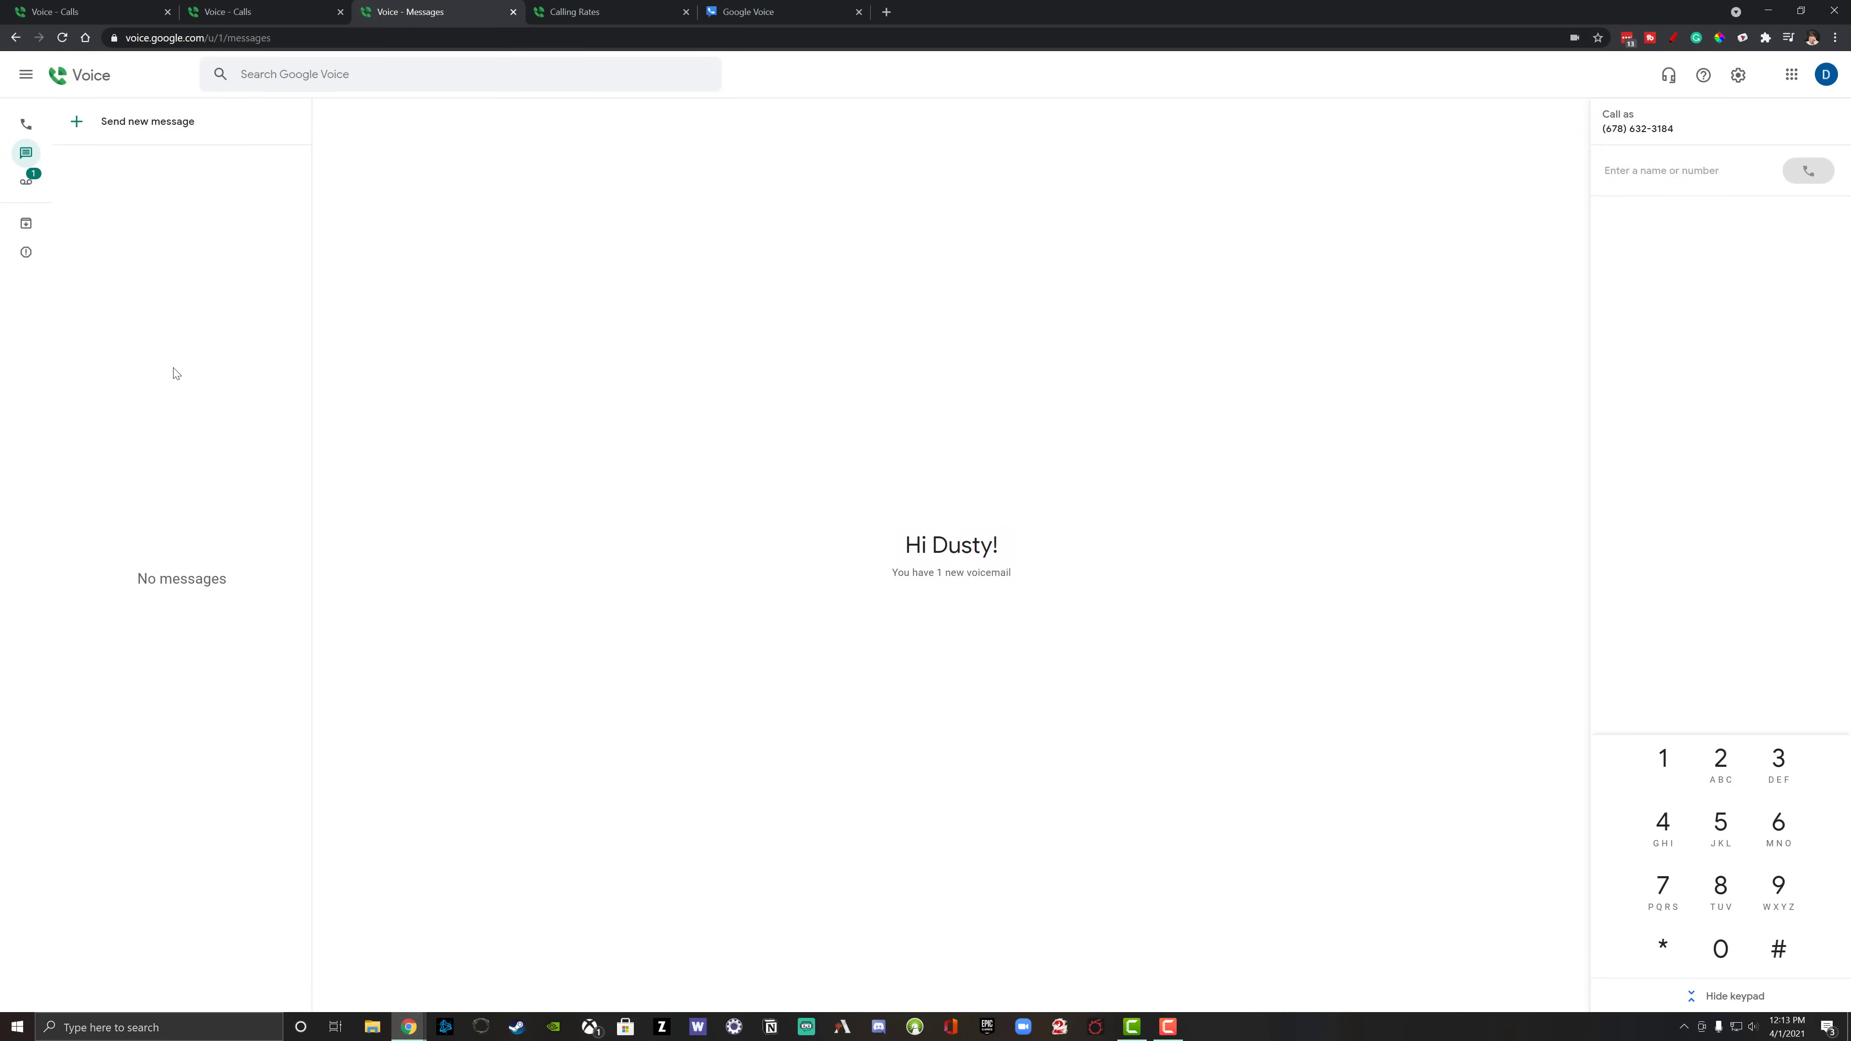
left_click(140, 135)
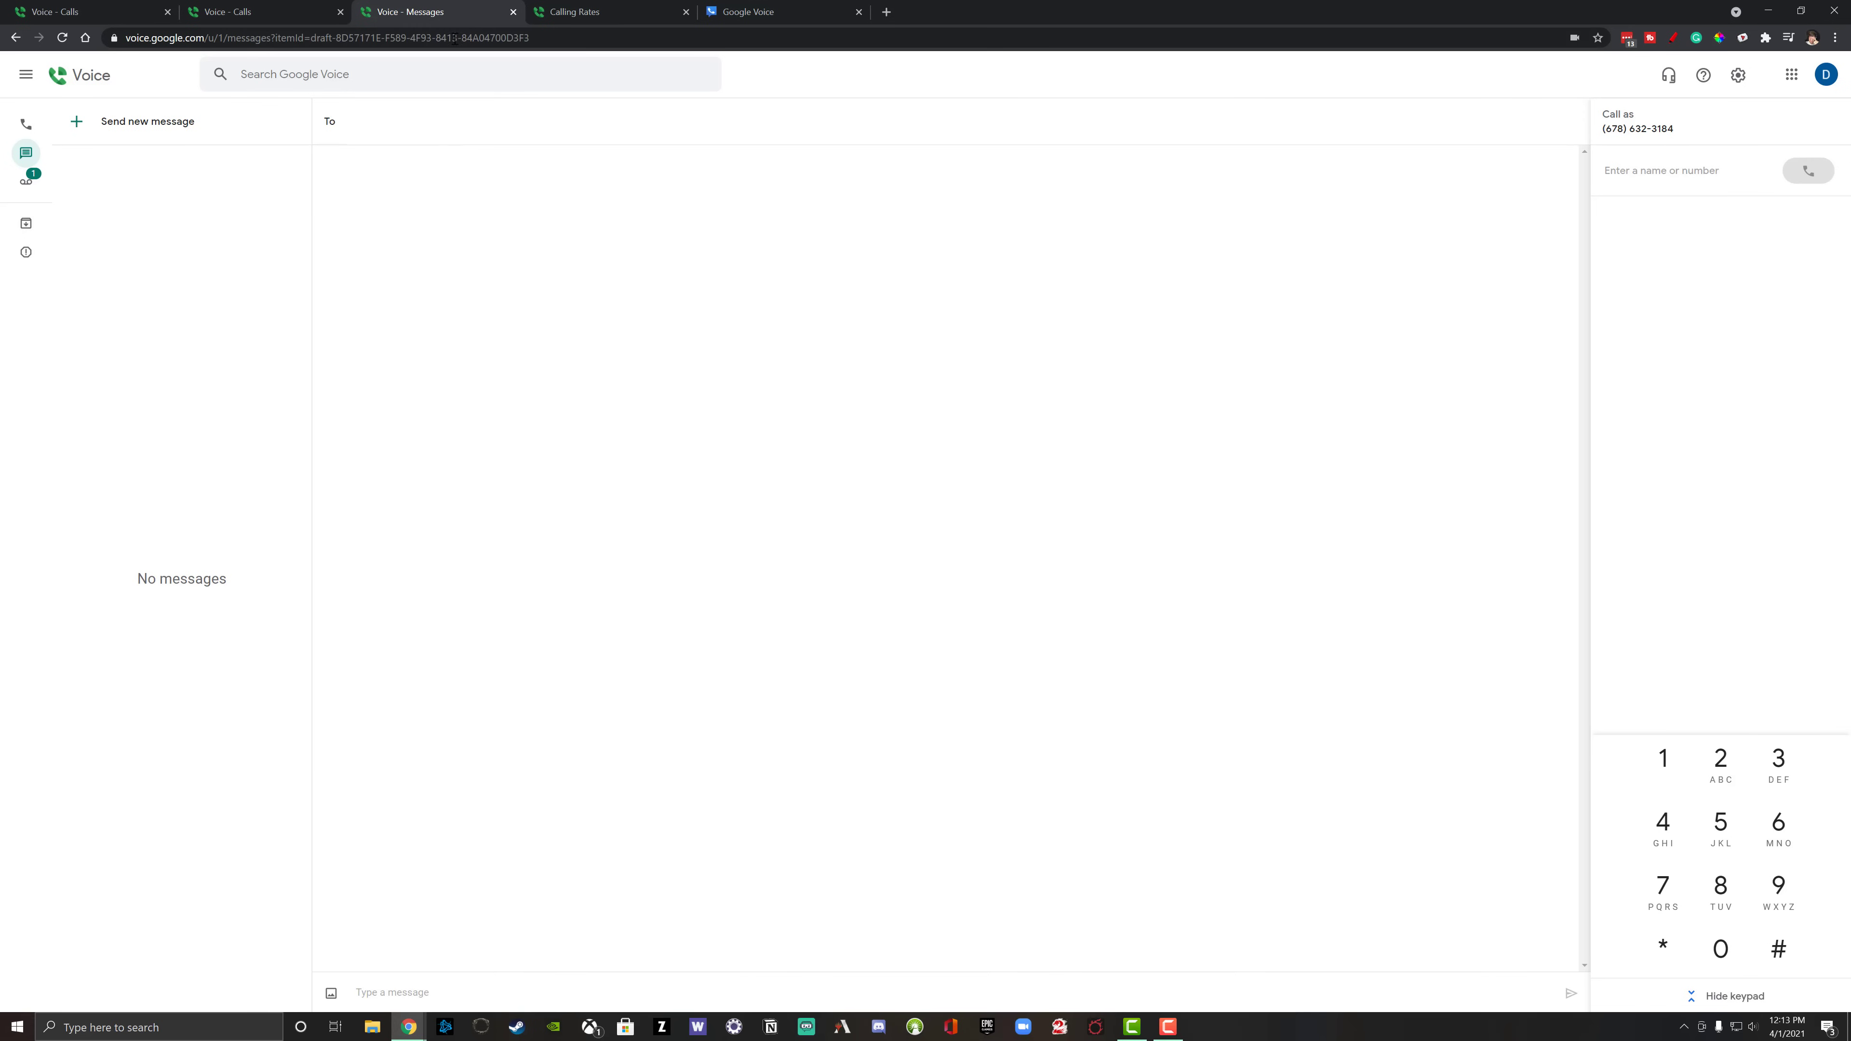
type("770")
key("BackSpace")
key("BackSpace")
key("BackSpace")
Open and play the Google Voice welcome voicemail, and check the archive and spam folders
left_click(25, 185)
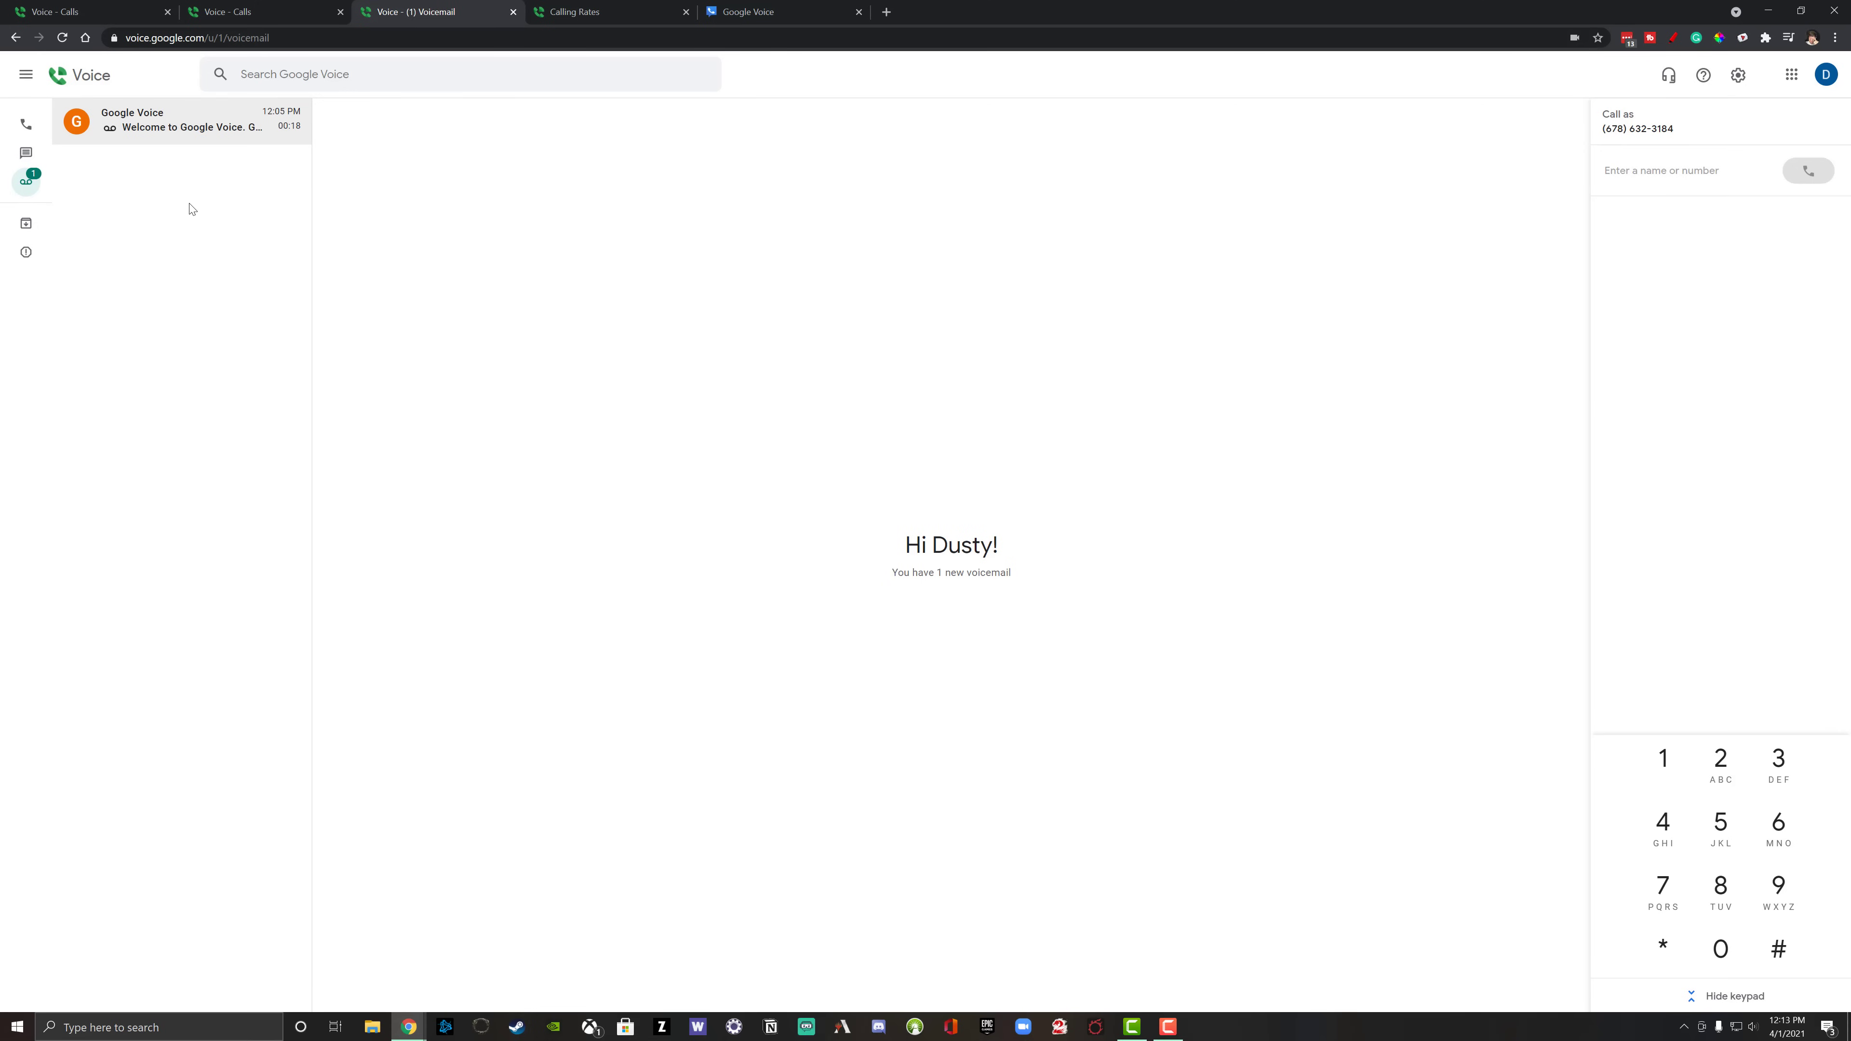
left_click(190, 118)
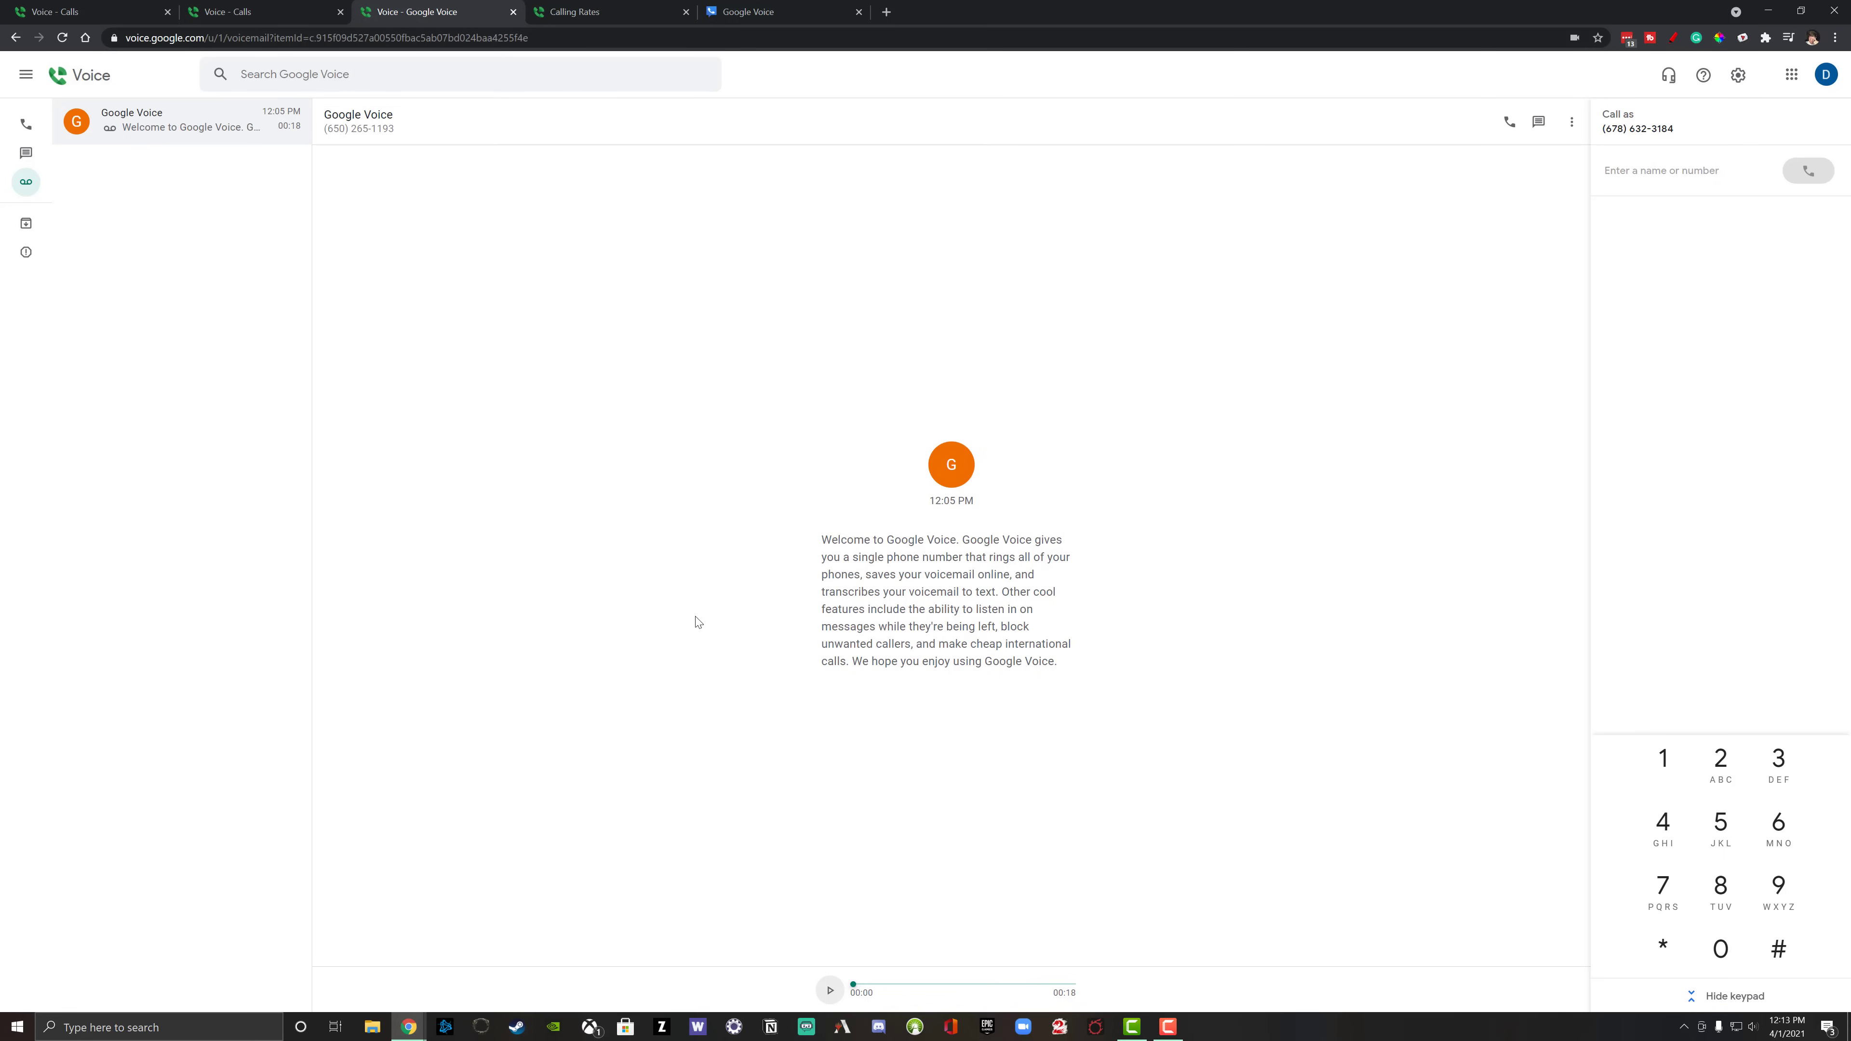
left_click(833, 993)
left_click(26, 223)
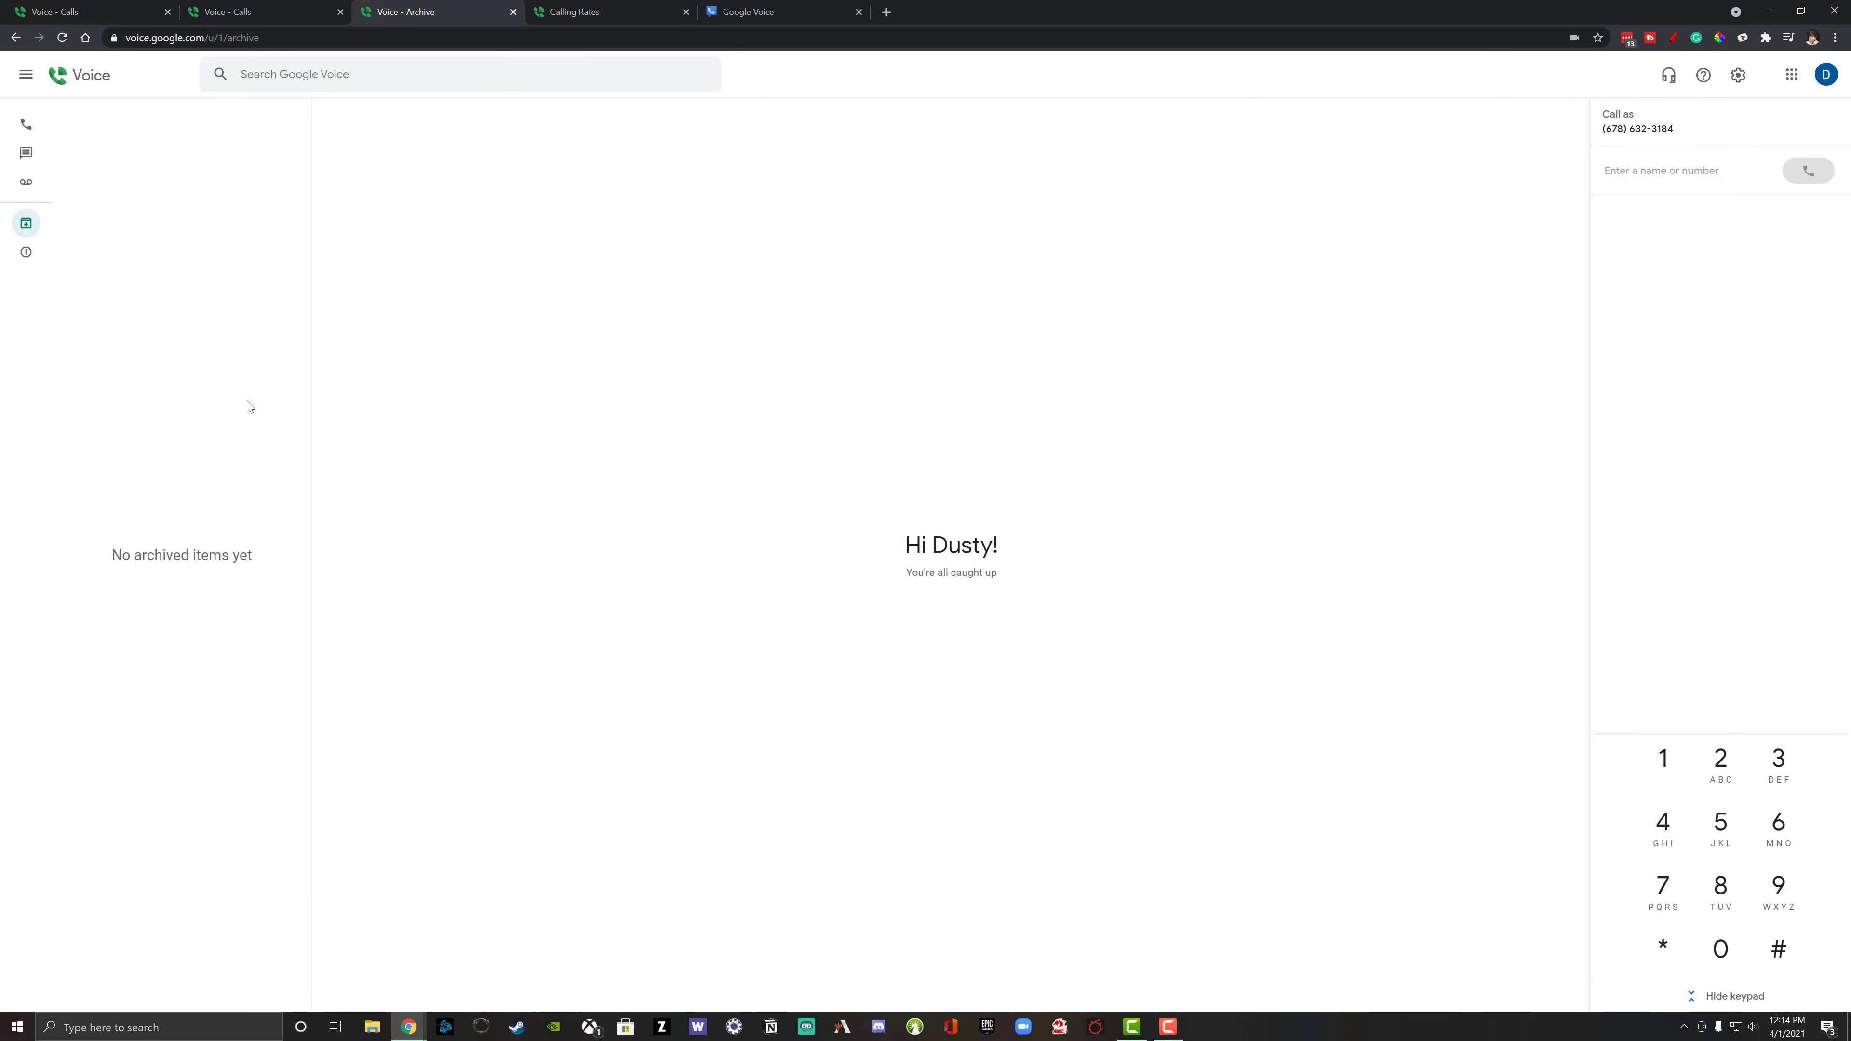
left_click(25, 253)
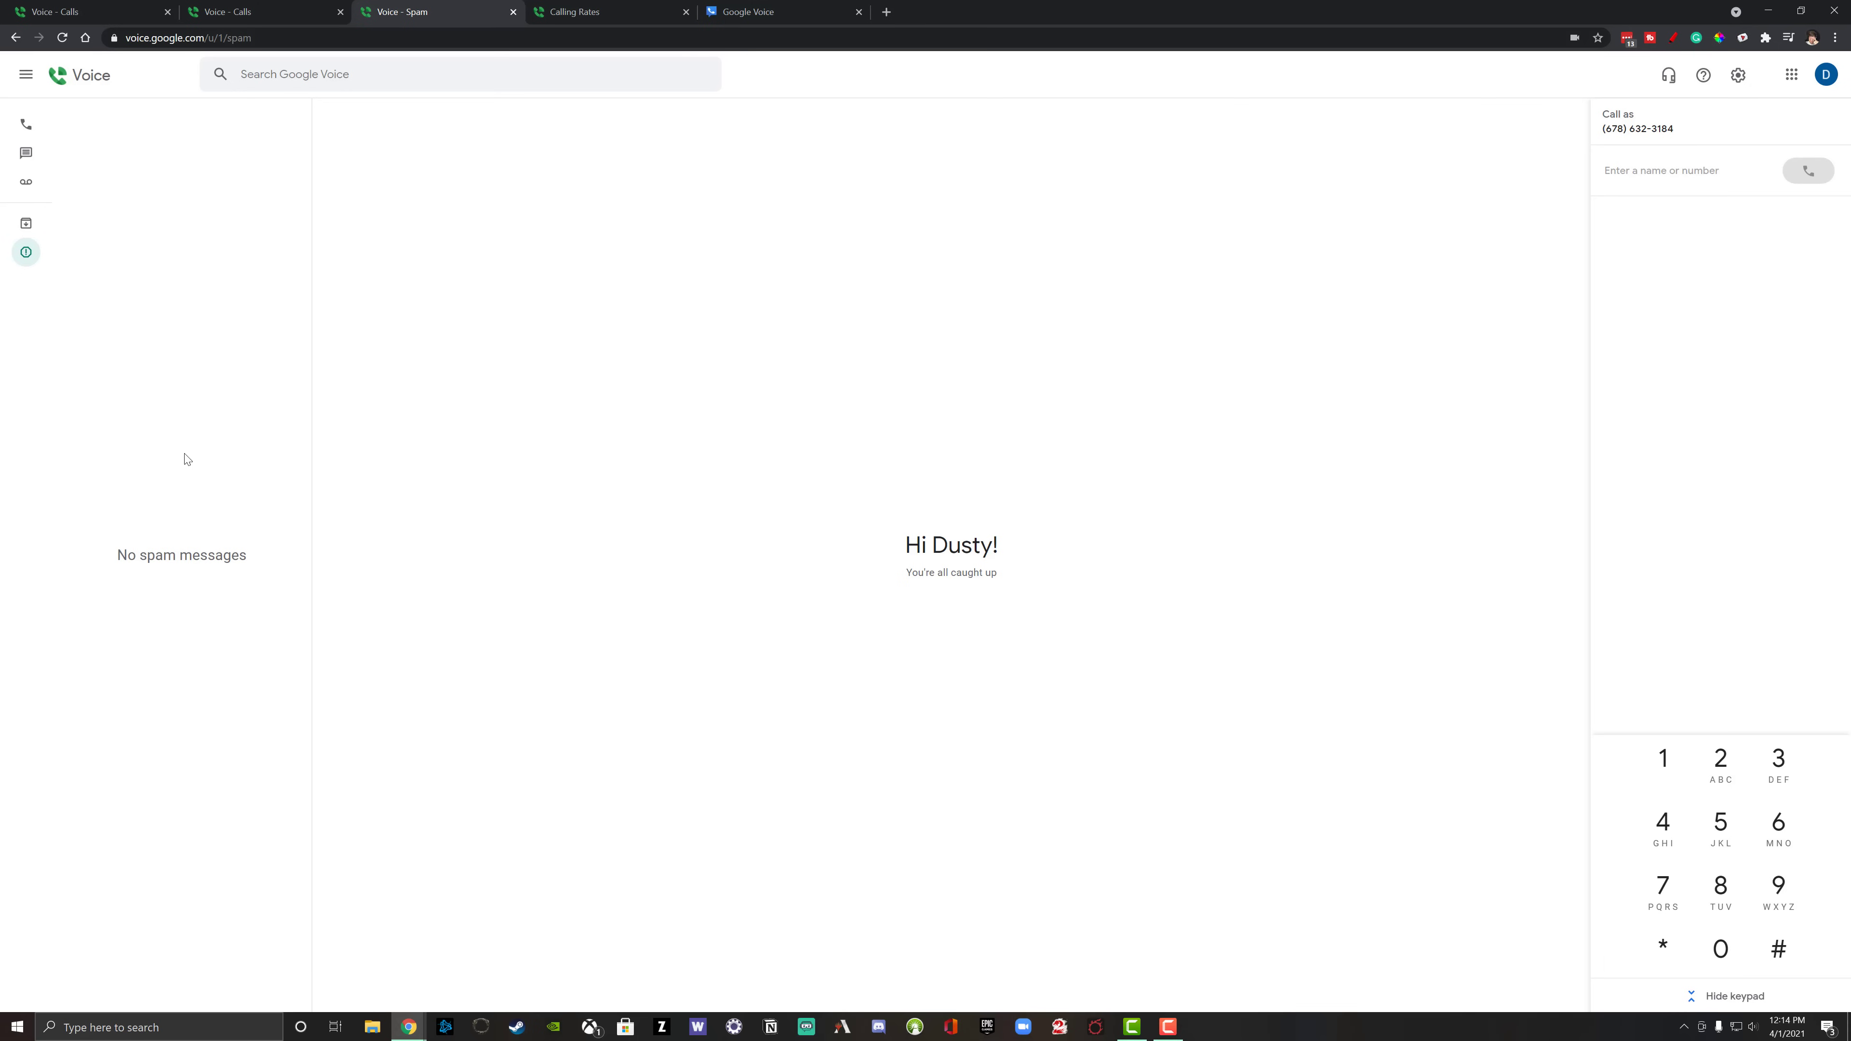
Switch to the other Google Voice account and examine its call, message and voicemail lists, opening the Jul 31, 2018 voicemail transcript
left_click(262, 11)
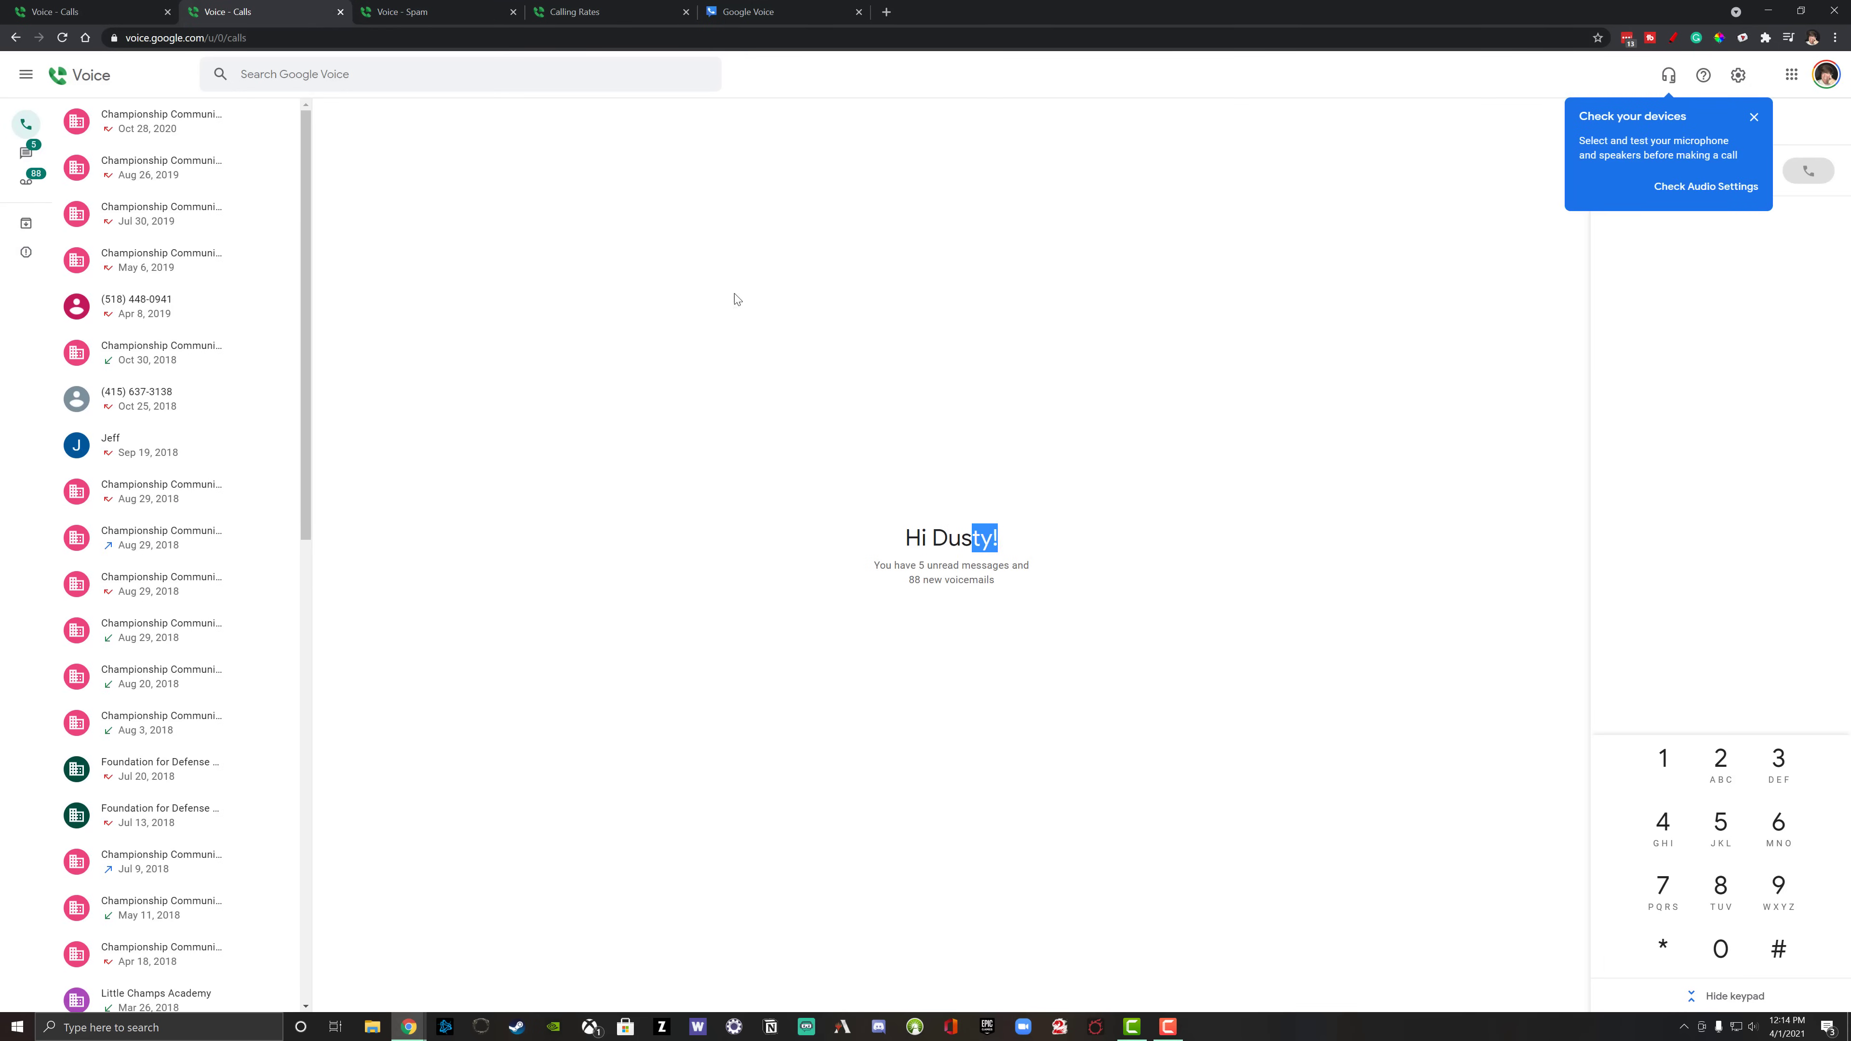
left_click(1754, 118)
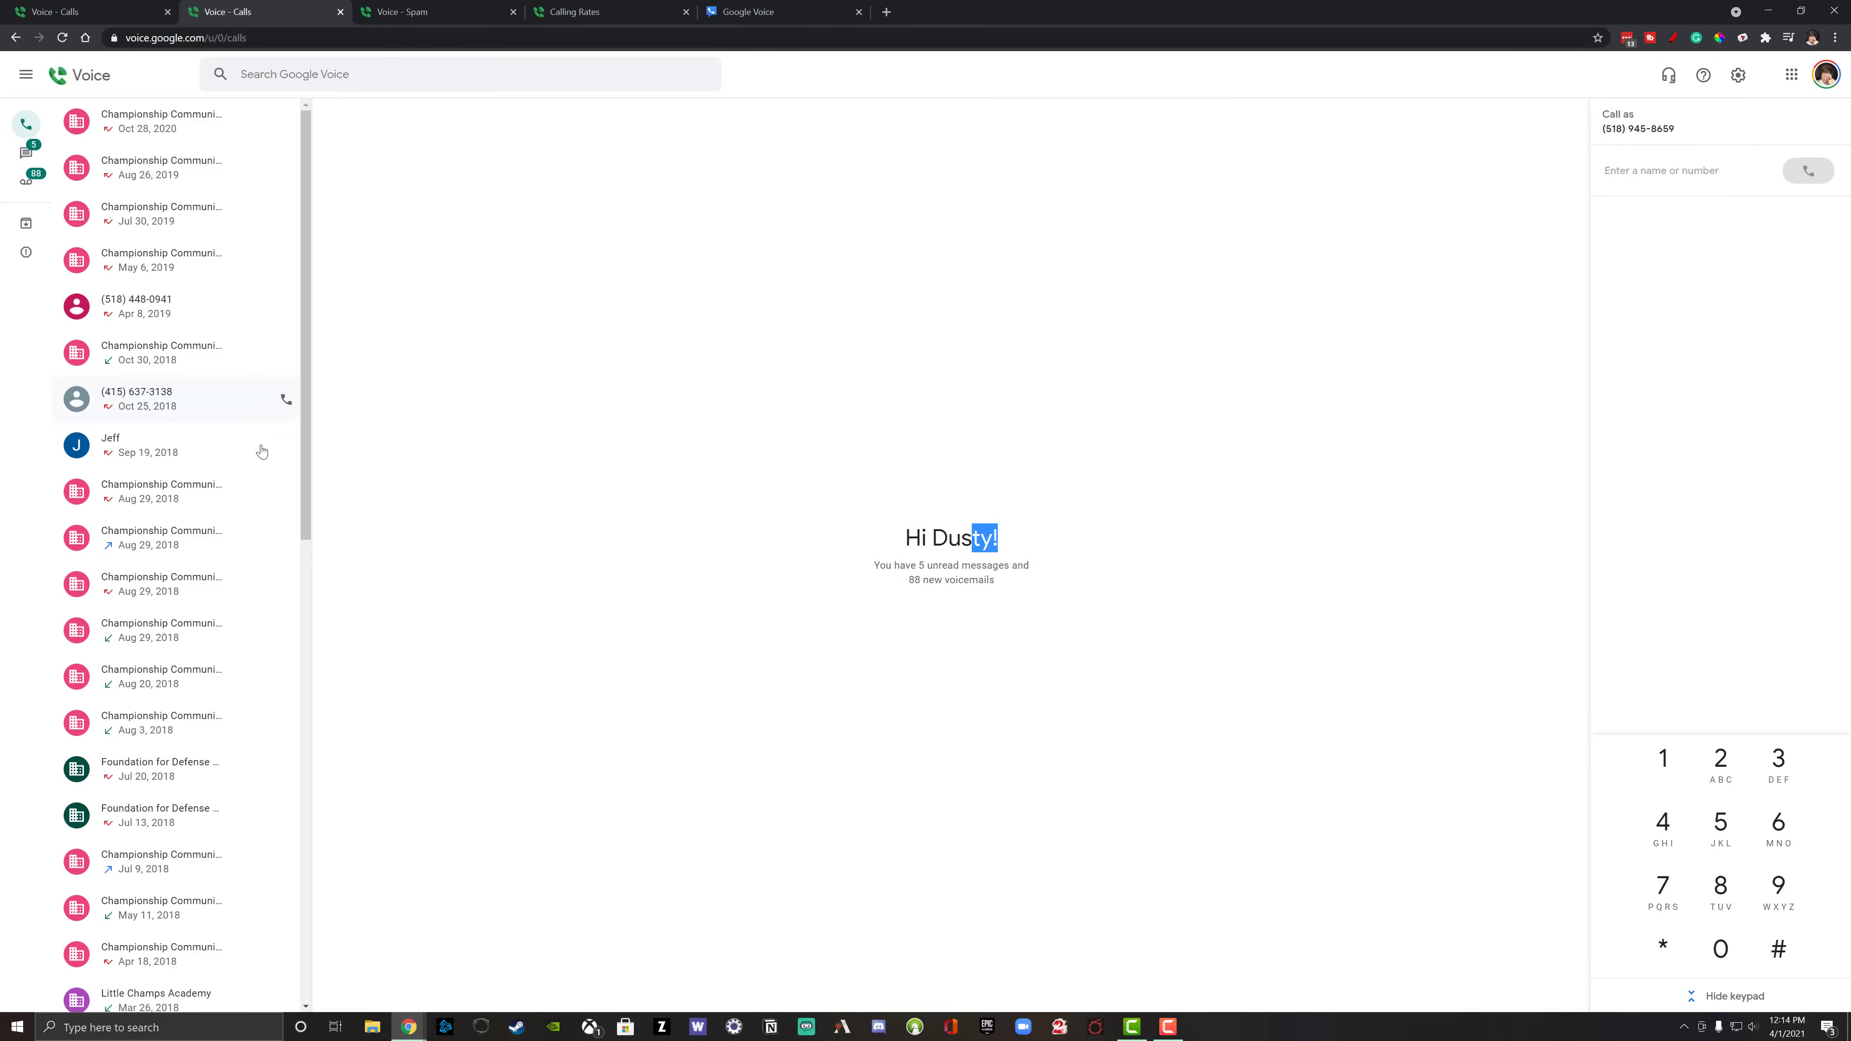
left_click(26, 151)
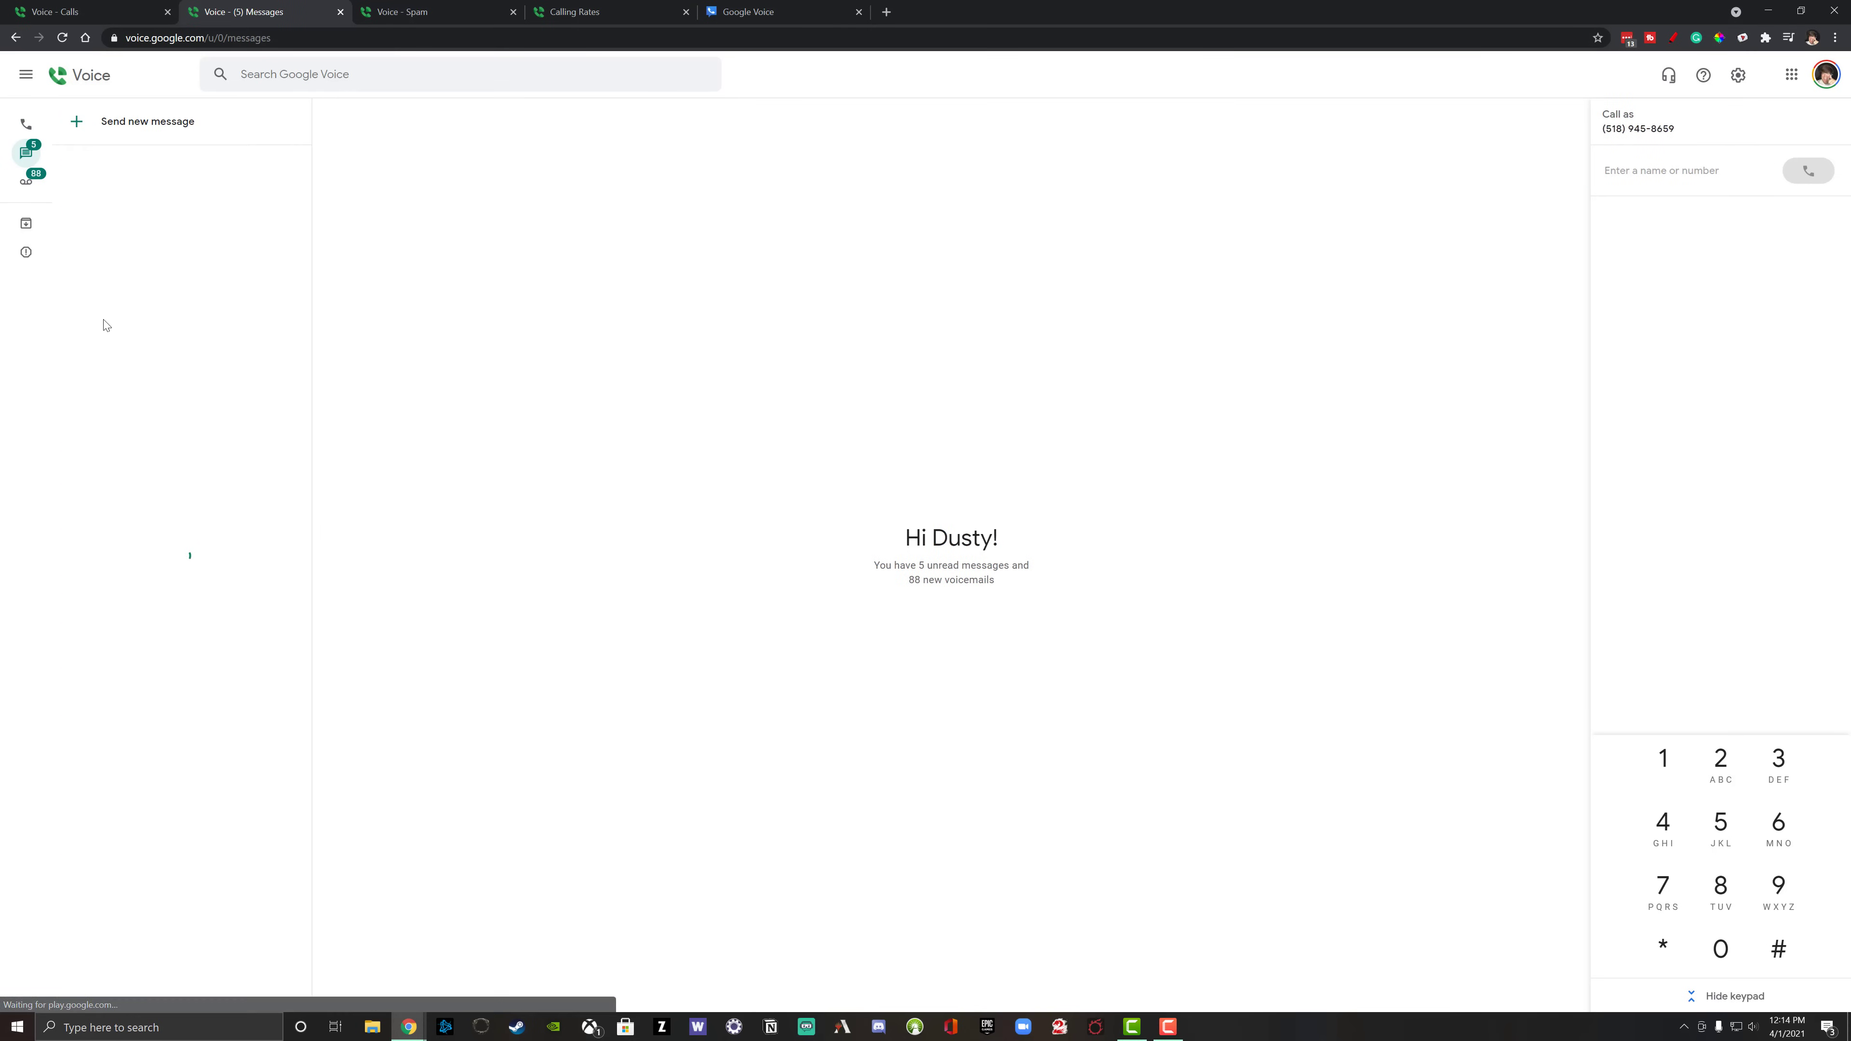
left_click(26, 180)
scroll(111, 530, "down", 10)
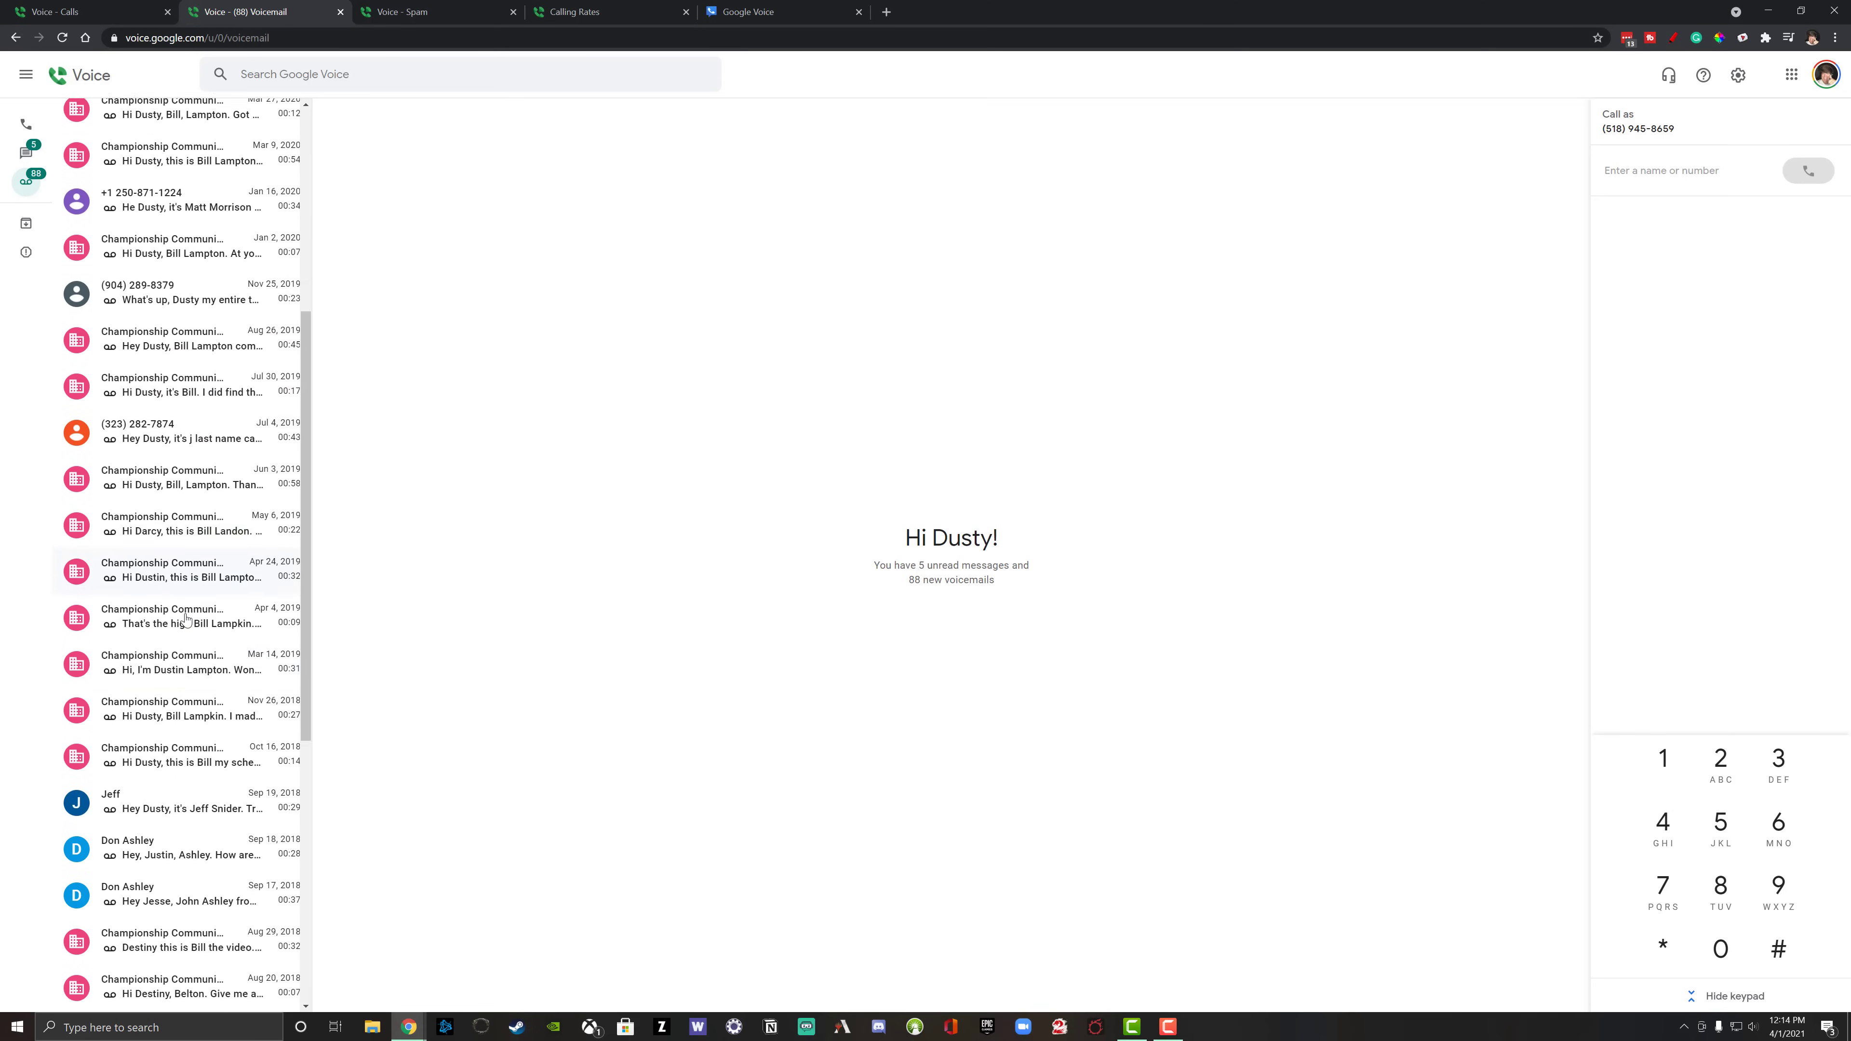
scroll(191, 666, "down", 1)
left_click(175, 523)
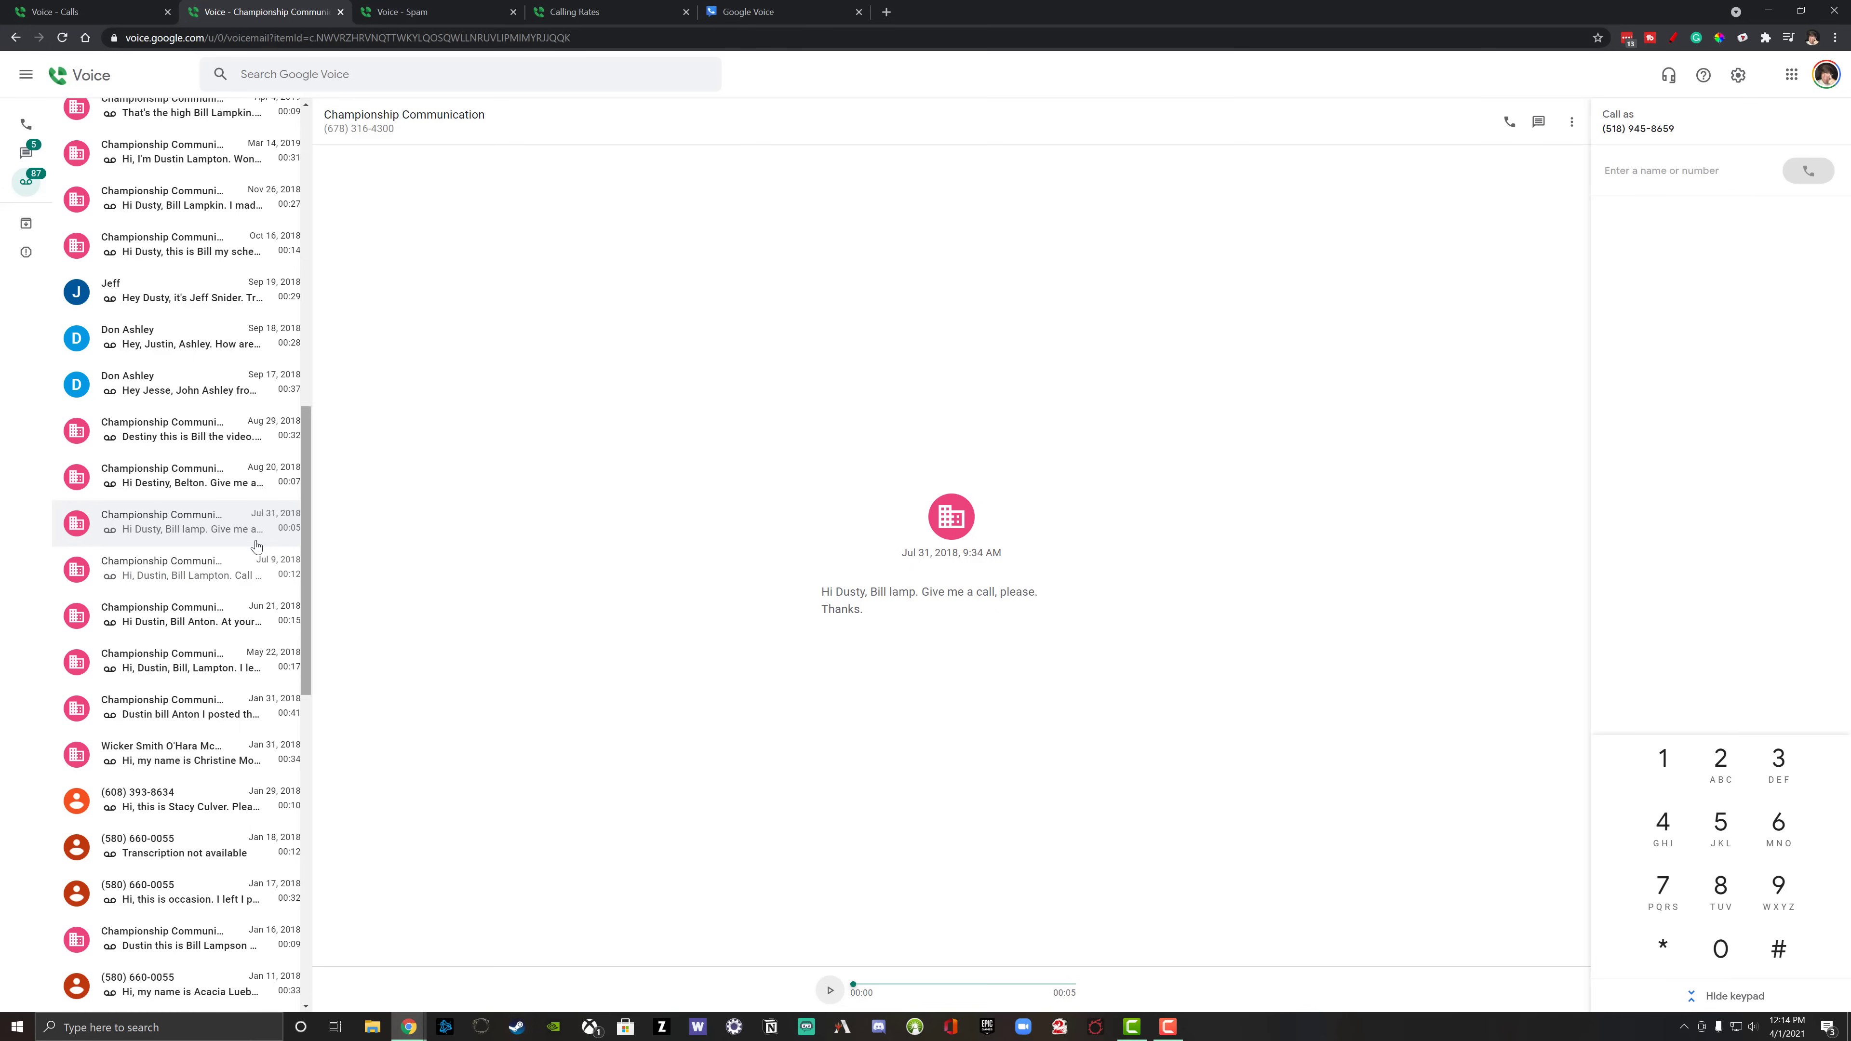
scroll(163, 553, "up", 13)
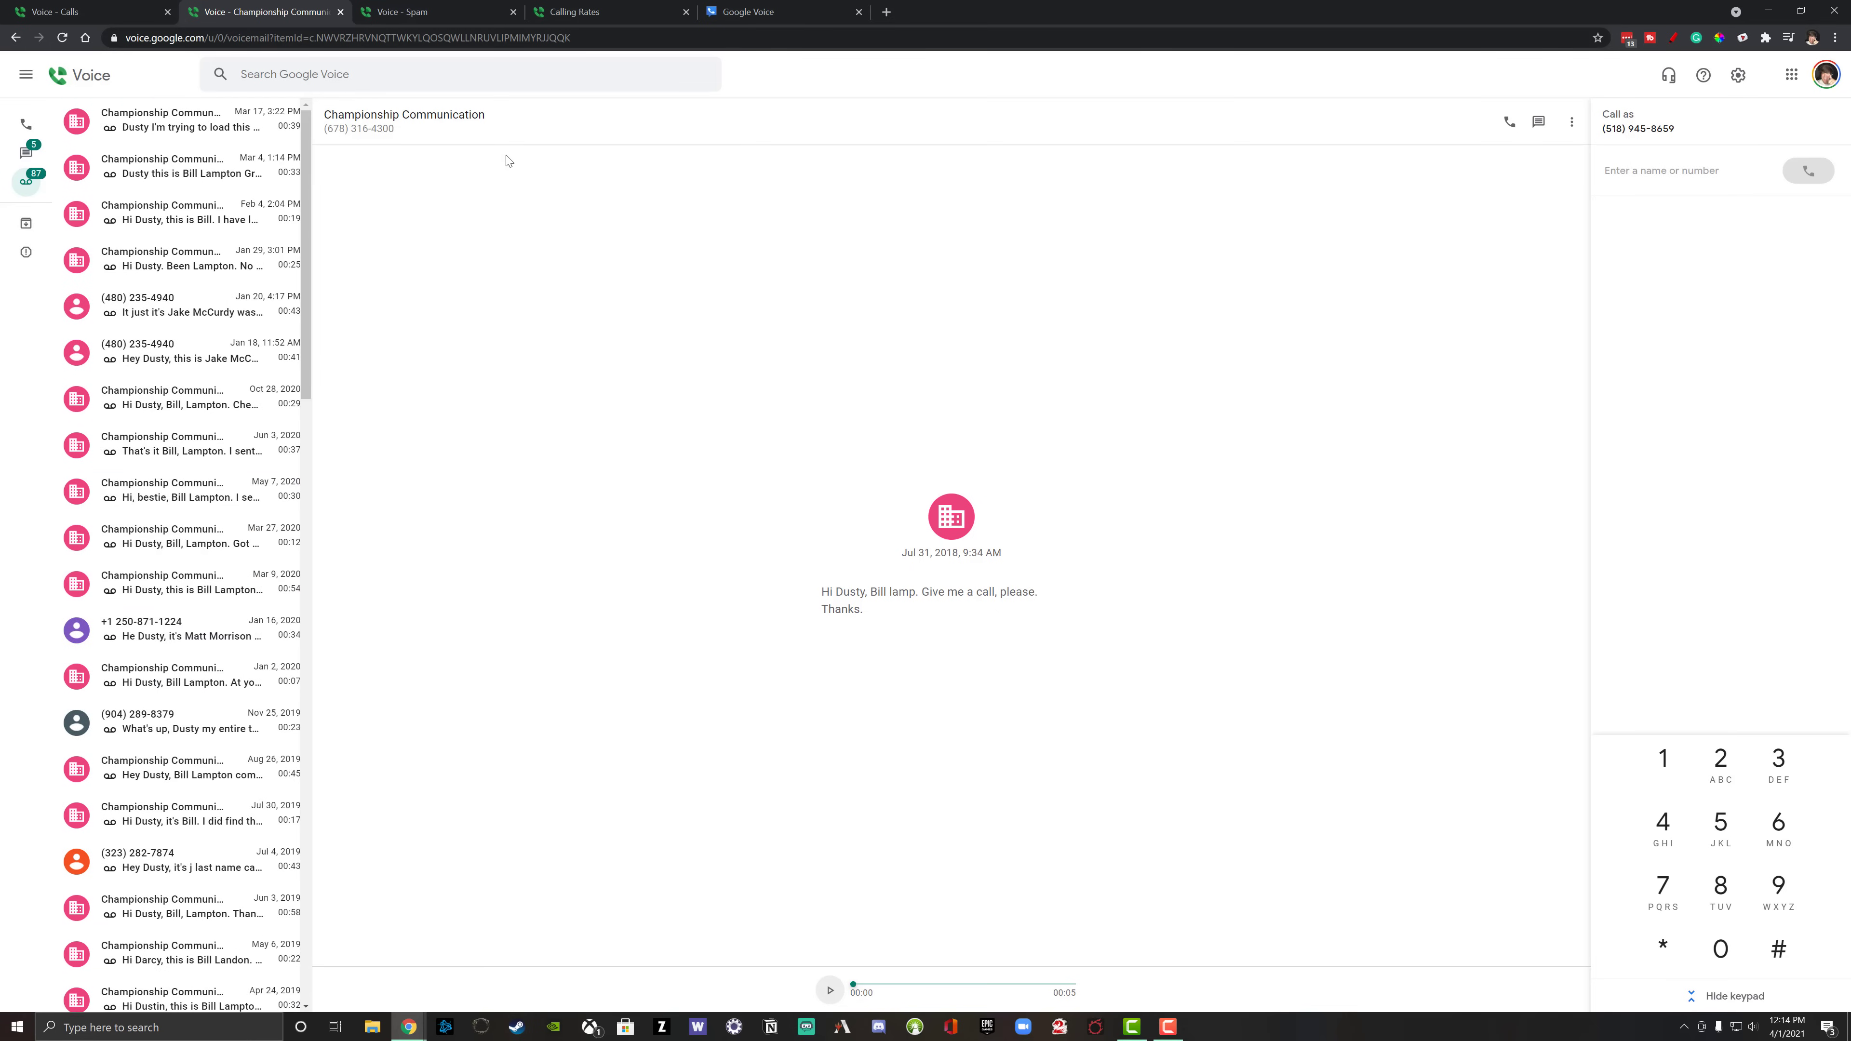
Return to the new Google Voice account and show its call history
left_click(410, 14)
left_click(19, 128)
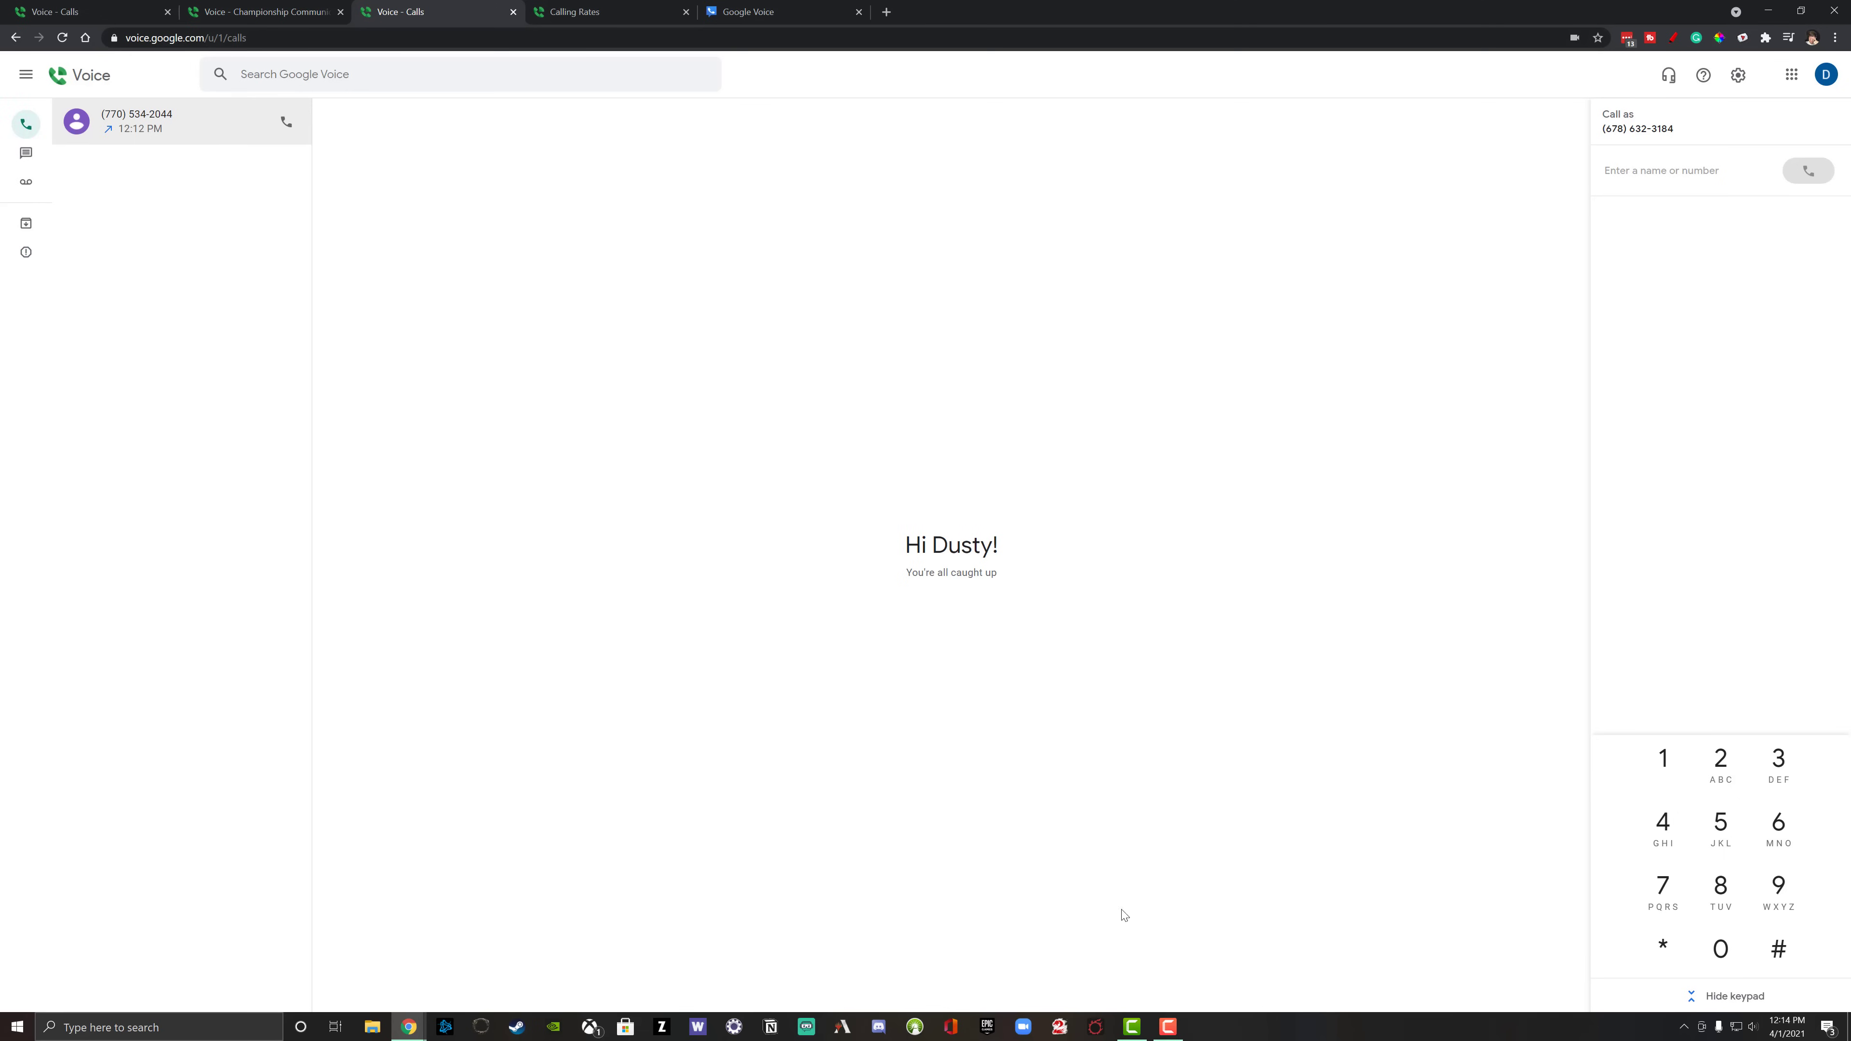